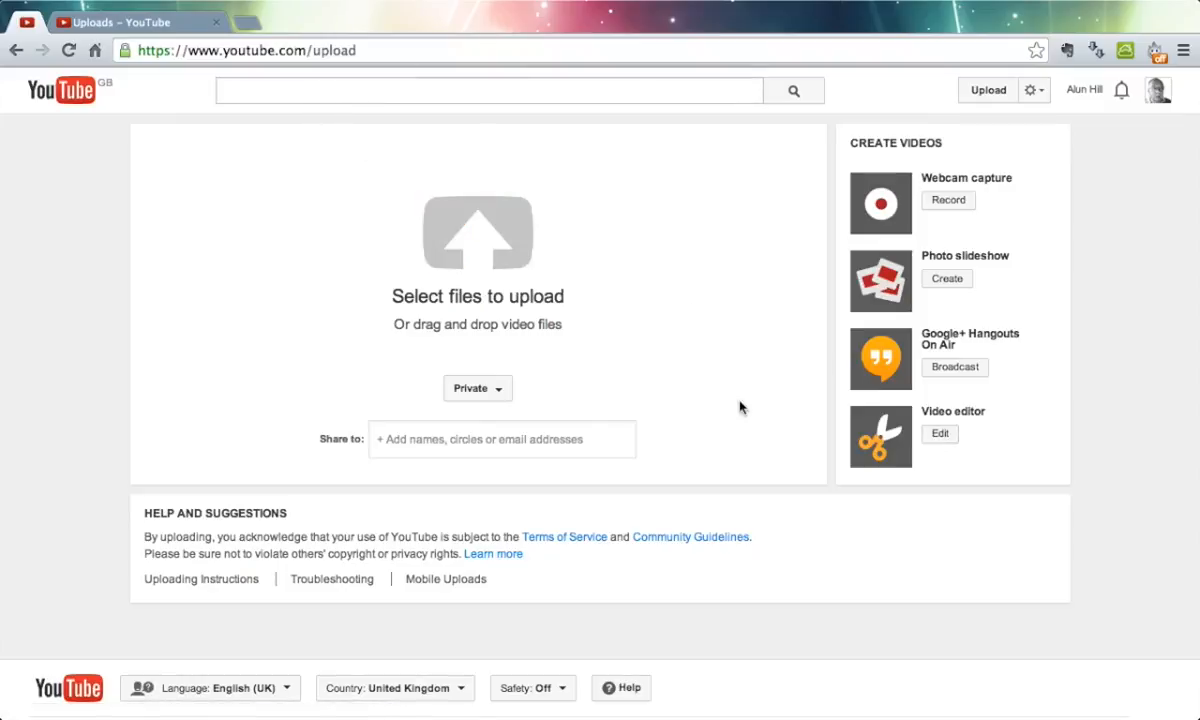
- Open the online video editor and search its Creative Commons videos for "baby elephants"
{"action": "left_click", "coordinate": [941, 438]}
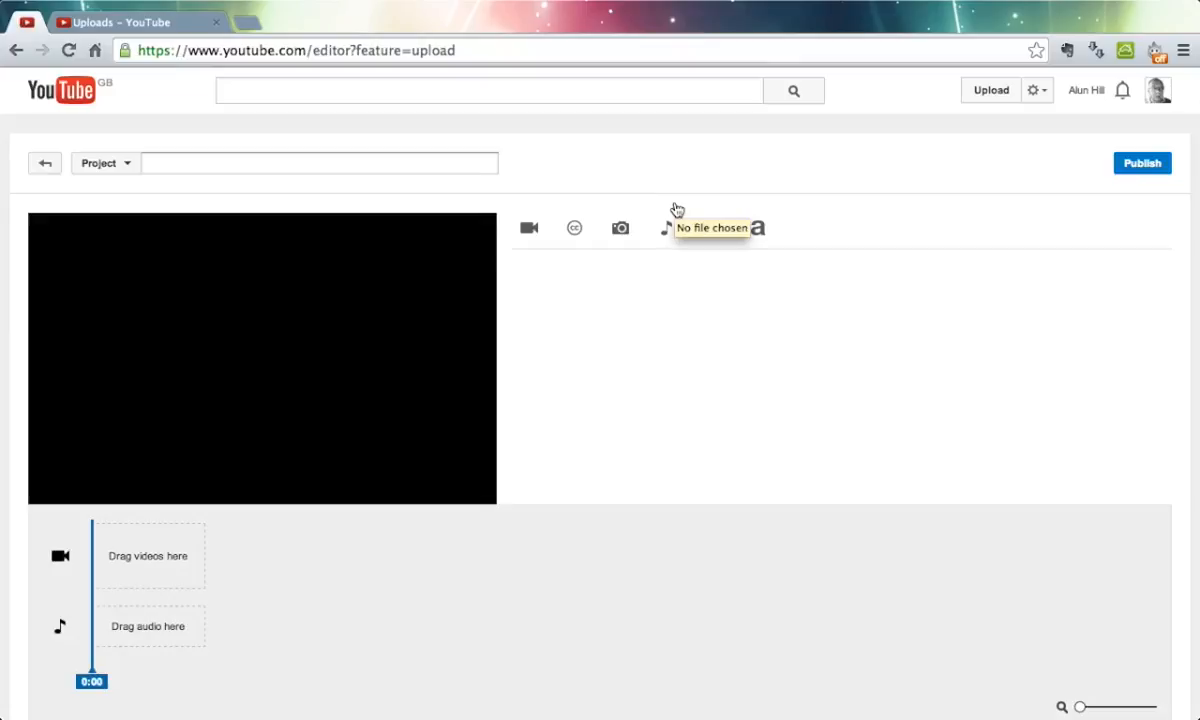
{"action": "left_click", "coordinate": [585, 238]}
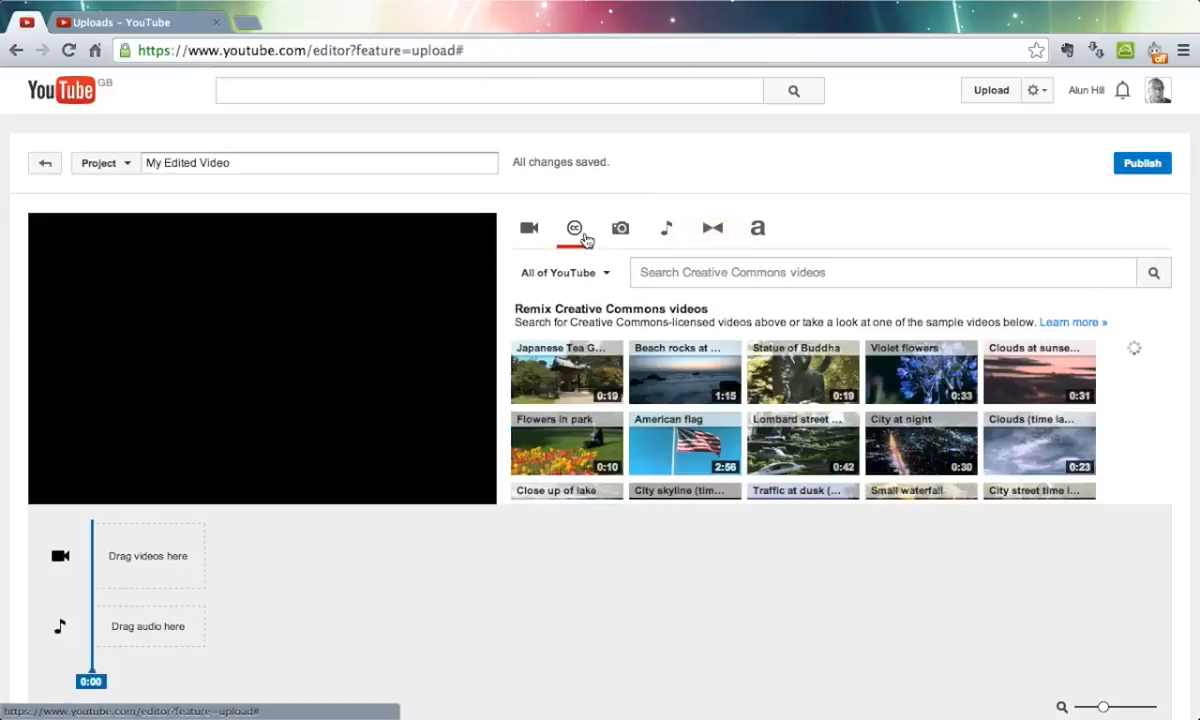
{"action": "left_click", "coordinate": [671, 273]}
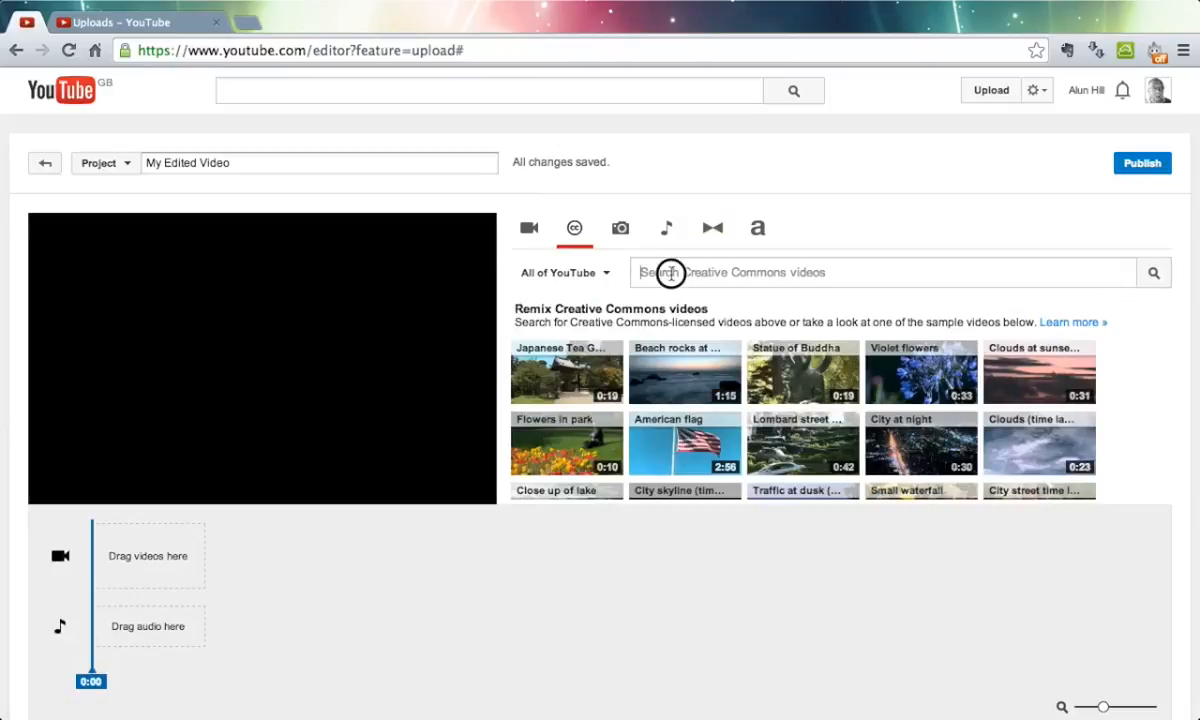
{"action": "type", "text": "ele"}
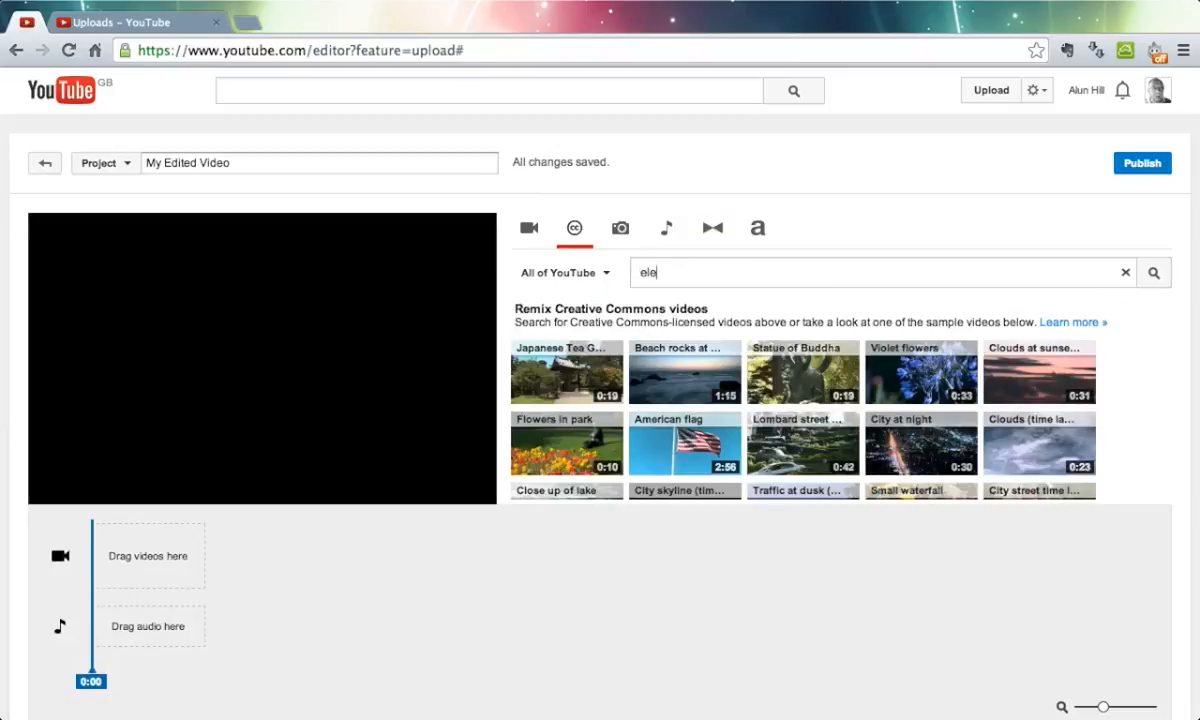
{"action": "type", "text": "phants"}
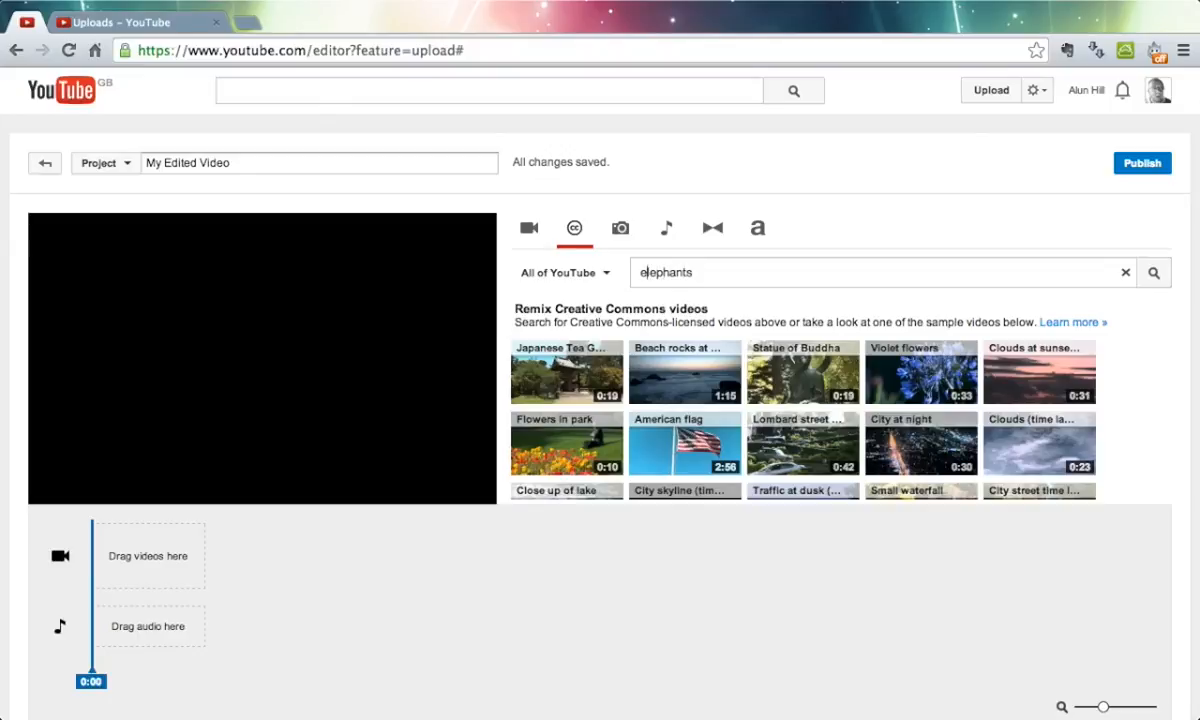
{"action": "type", "text": "baby"}
{"action": "left_click", "coordinate": [734, 271]}
{"action": "key", "text": "Return"}
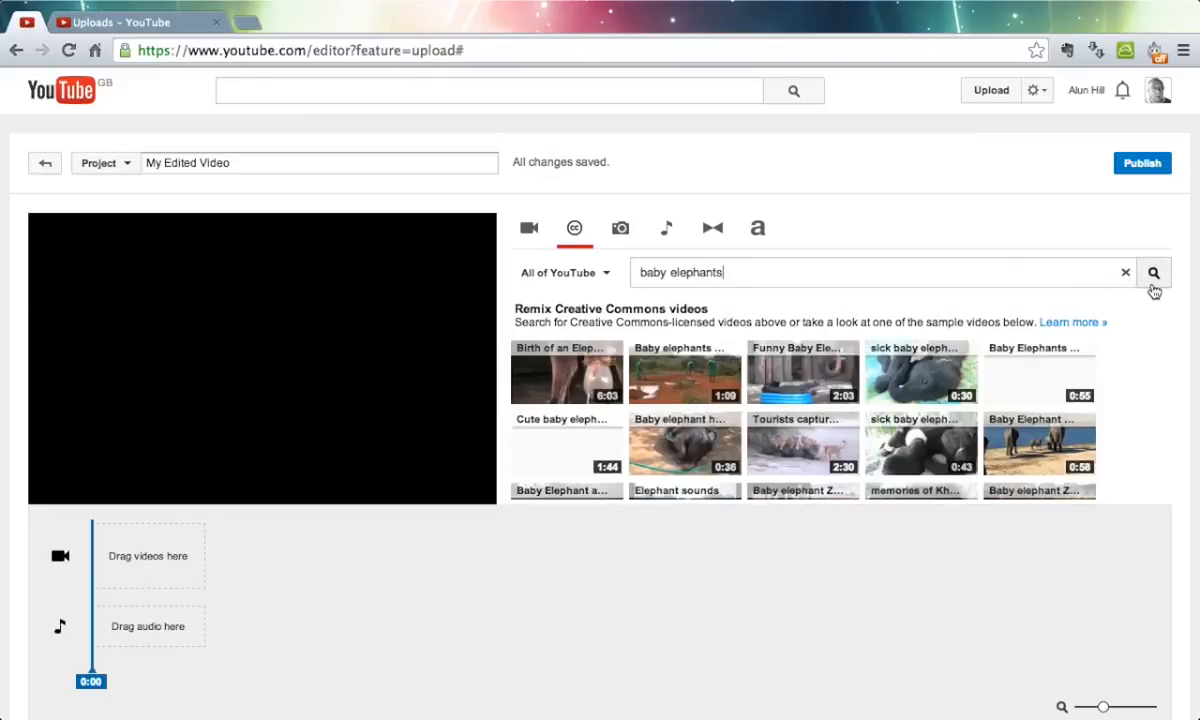
- Browse the search results, preview the 0:55 "Baby Elephants" clip and add it to the video track of the timeline
{"action": "scroll", "coordinate": [1118, 390], "scroll_direction": "down", "scroll_amount": 6}
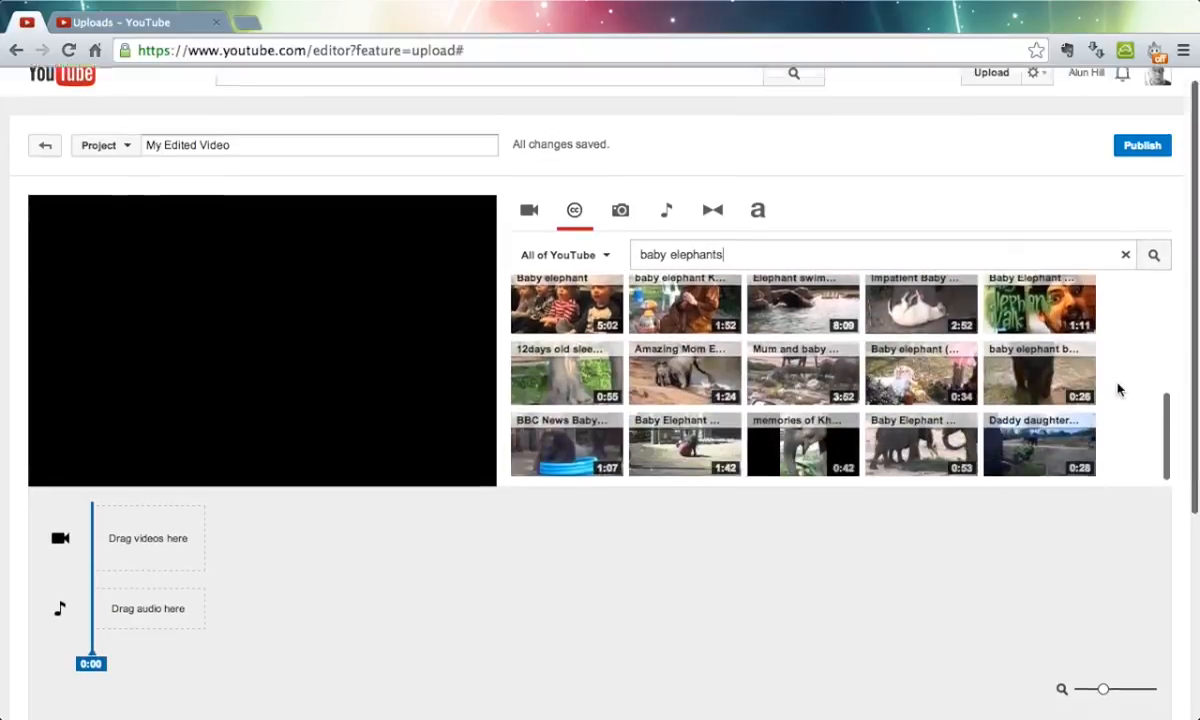
{"action": "scroll", "coordinate": [1123, 182], "scroll_direction": "down", "scroll_amount": 3}
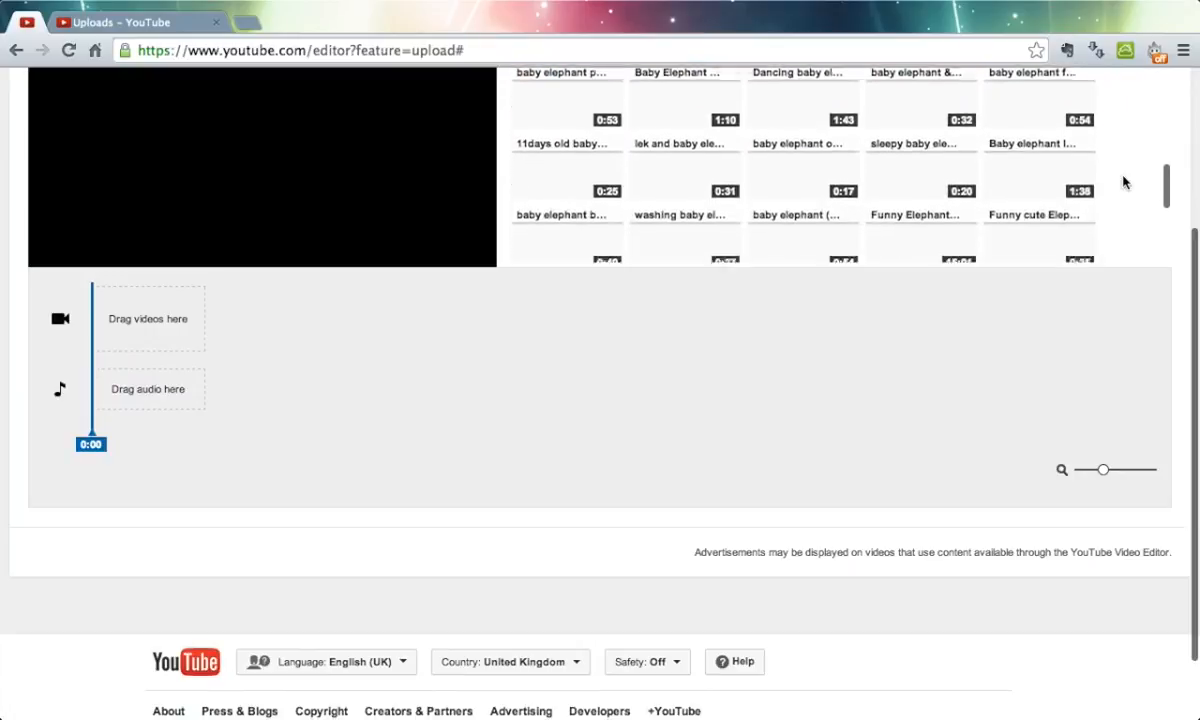
{"action": "scroll", "coordinate": [1123, 182], "scroll_direction": "up", "scroll_amount": 8}
{"action": "scroll", "coordinate": [1123, 182], "scroll_direction": "up", "scroll_amount": 3}
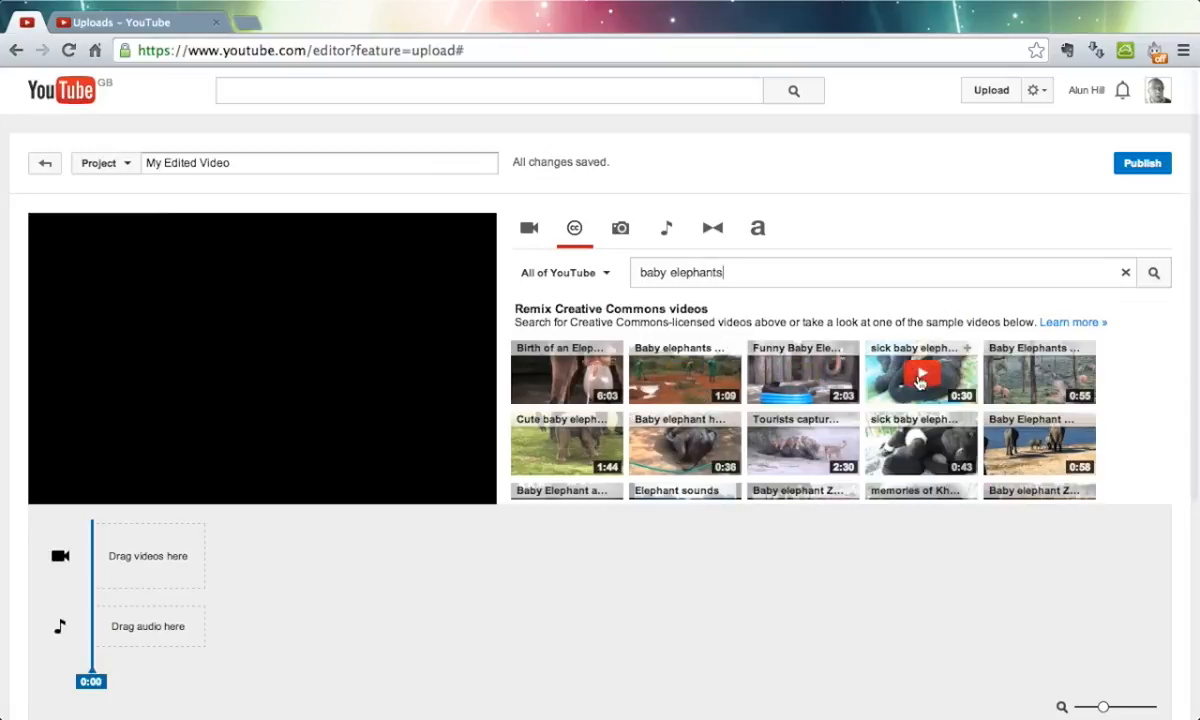
{"action": "left_click", "coordinate": [1040, 378]}
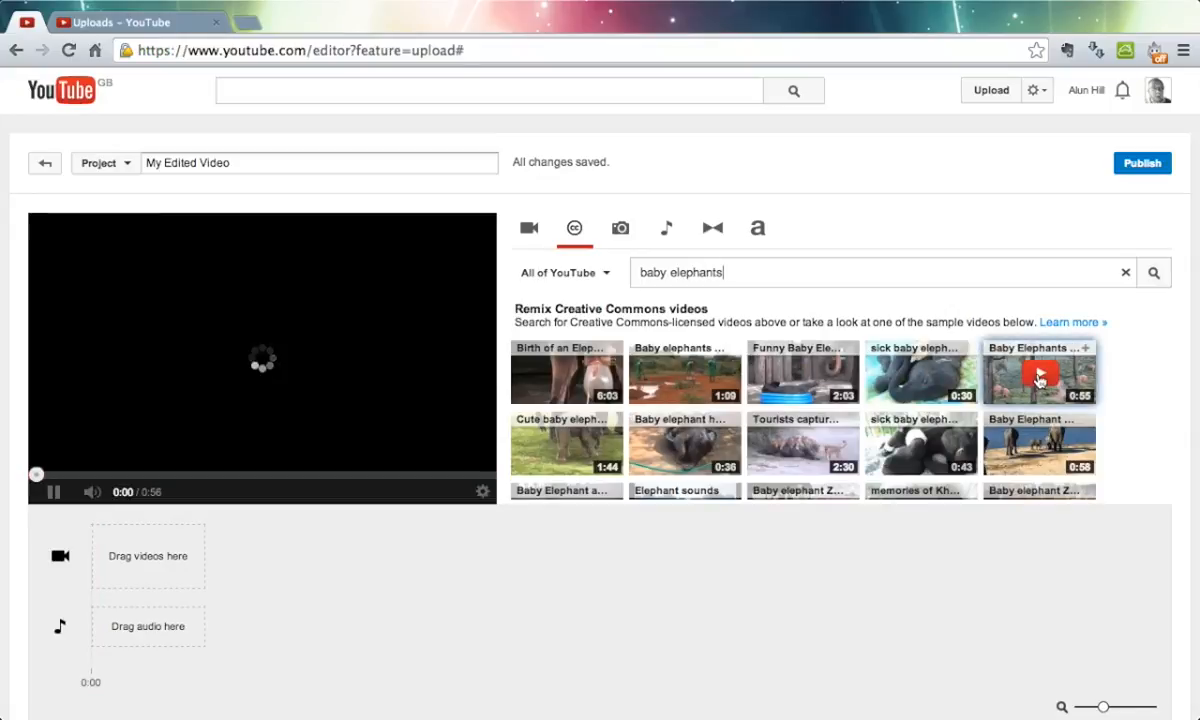
{"action": "left_click", "coordinate": [1040, 378]}
{"action": "left_click_drag", "start_coordinate": [1040, 378], "coordinate": [149, 555]}
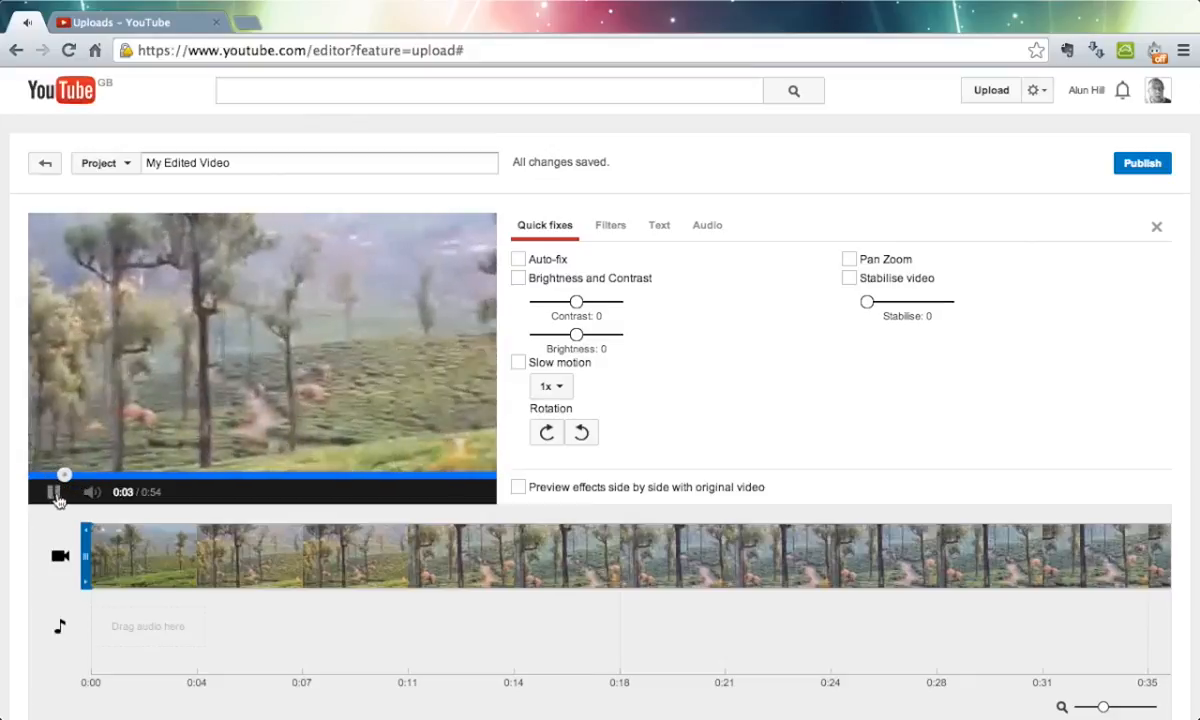
- Preview the clip, then trim about 6 seconds off its start and shorten its end to leave about 27 seconds
{"action": "left_click", "coordinate": [55, 500]}
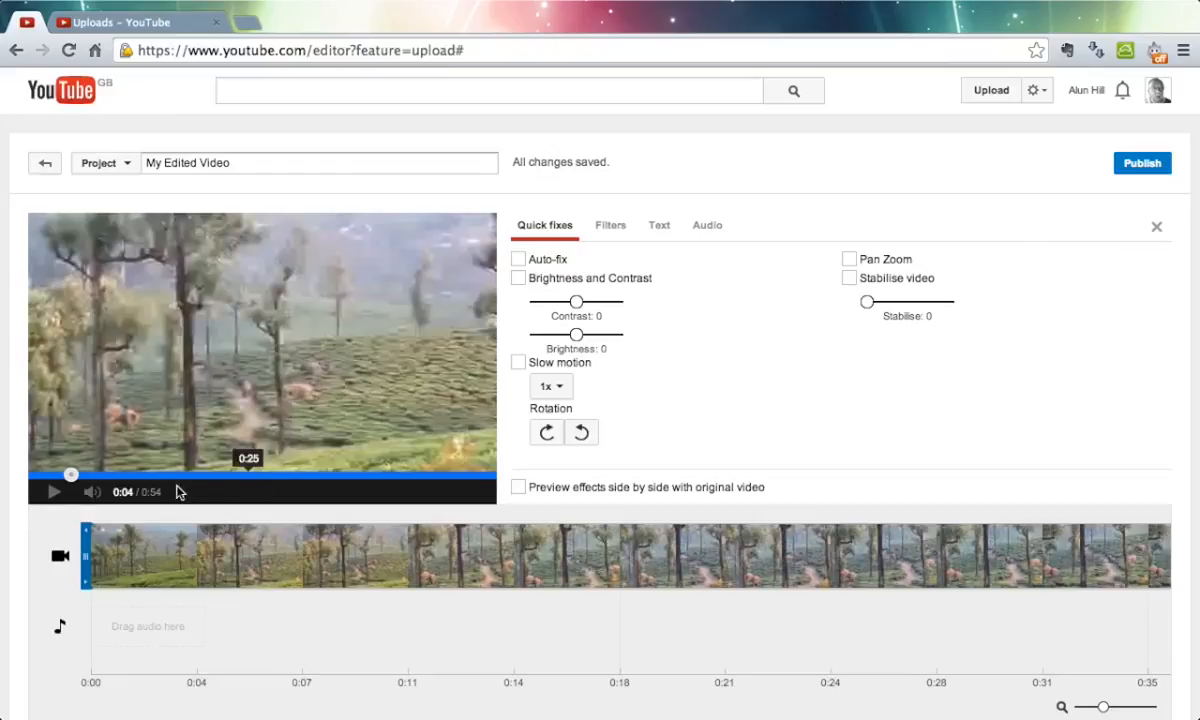
{"action": "left_click", "coordinate": [55, 492]}
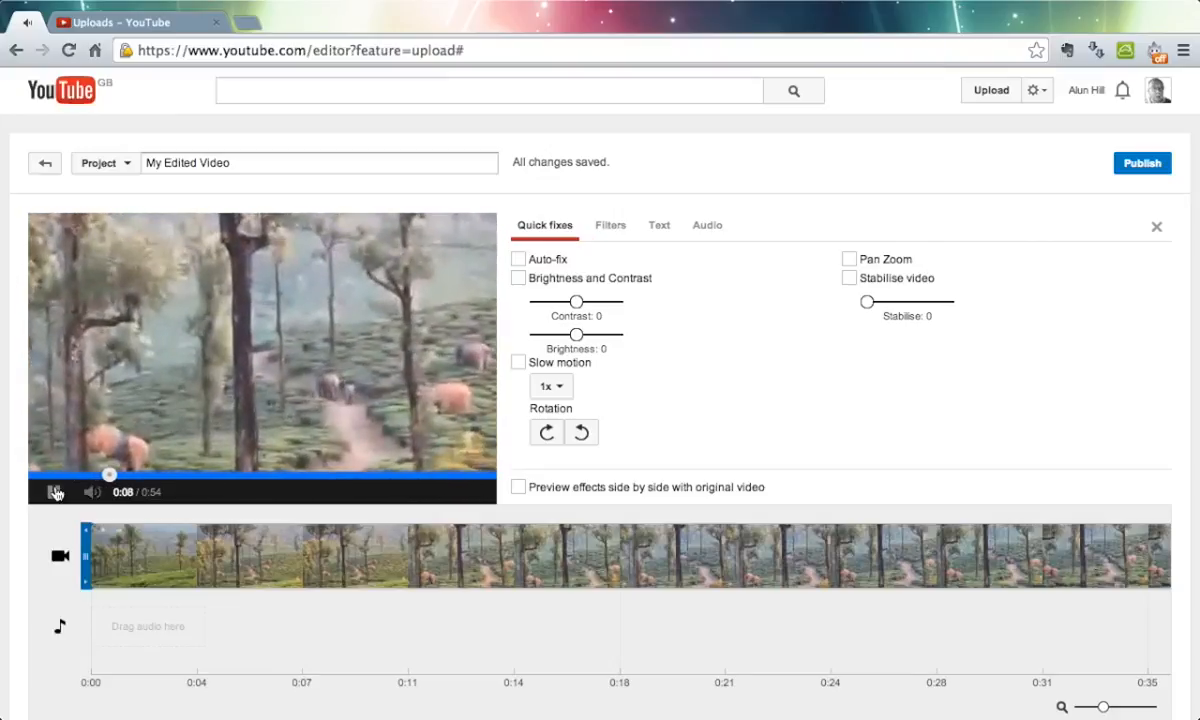
{"action": "left_click", "coordinate": [55, 492]}
{"action": "left_click_drag", "start_coordinate": [86, 556], "coordinate": [285, 570]}
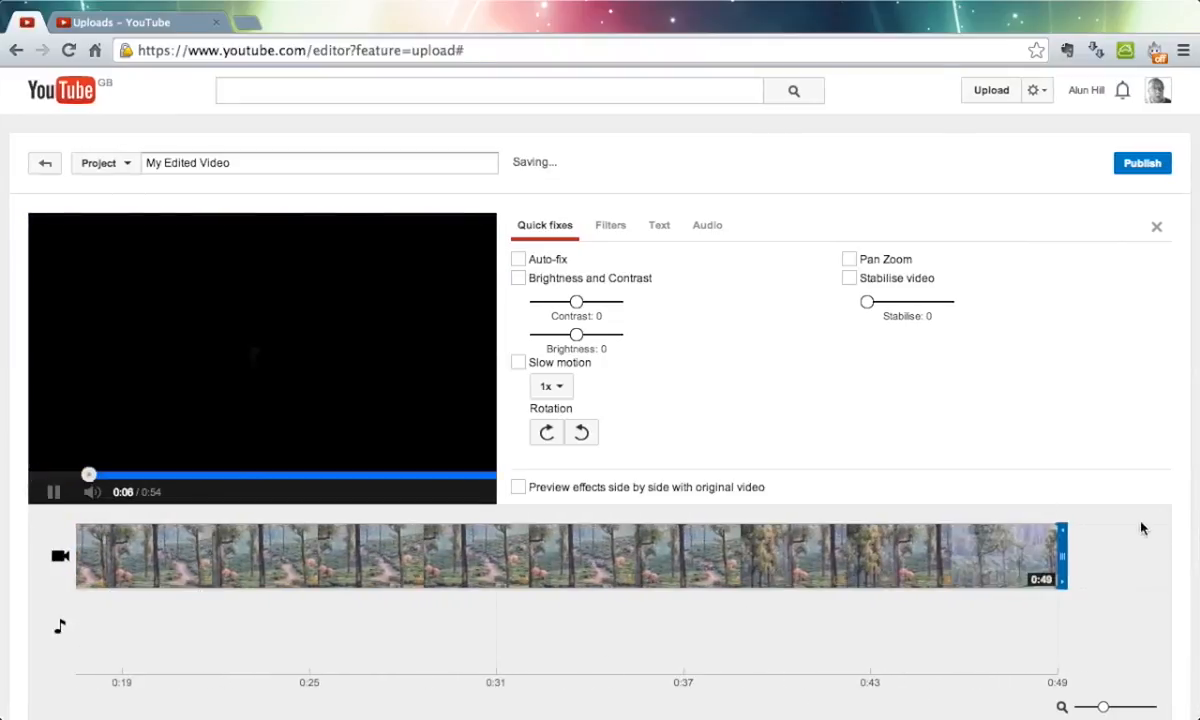
{"action": "left_click_drag", "start_coordinate": [1061, 547], "coordinate": [395, 530]}
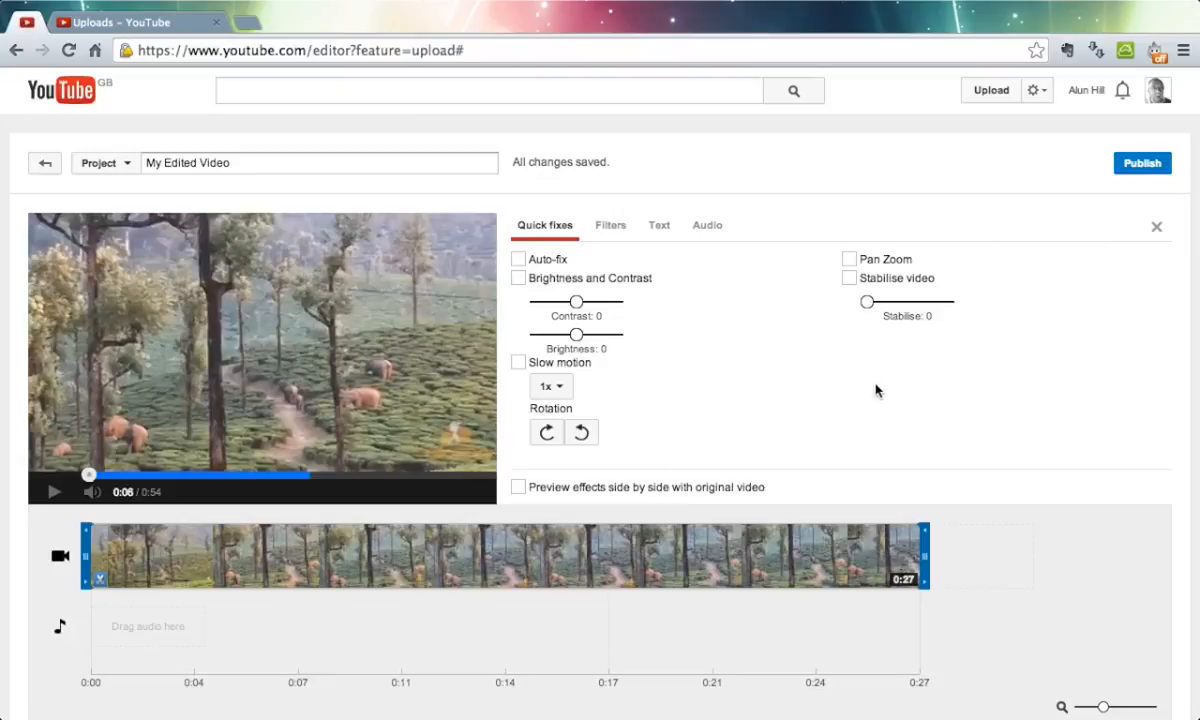
{"action": "left_click", "coordinate": [1157, 230]}
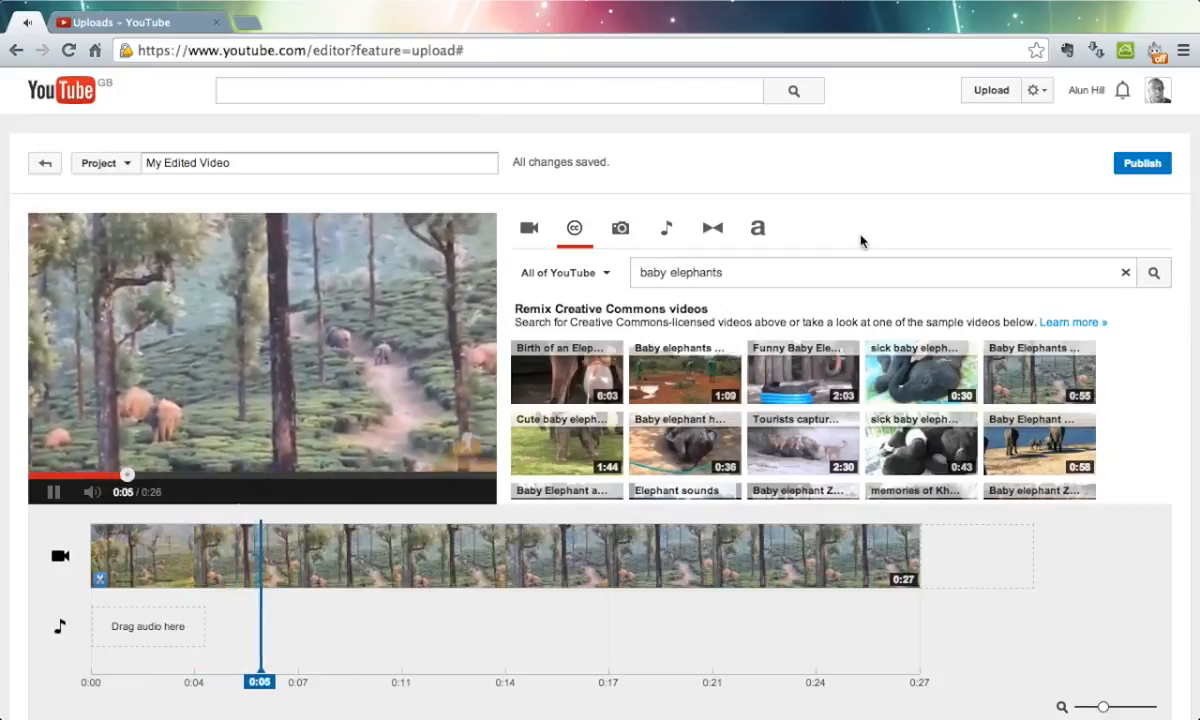
- Rename the project as "Baby Elephants" and pause the preview
{"action": "triple_click", "coordinate": [180, 164]}
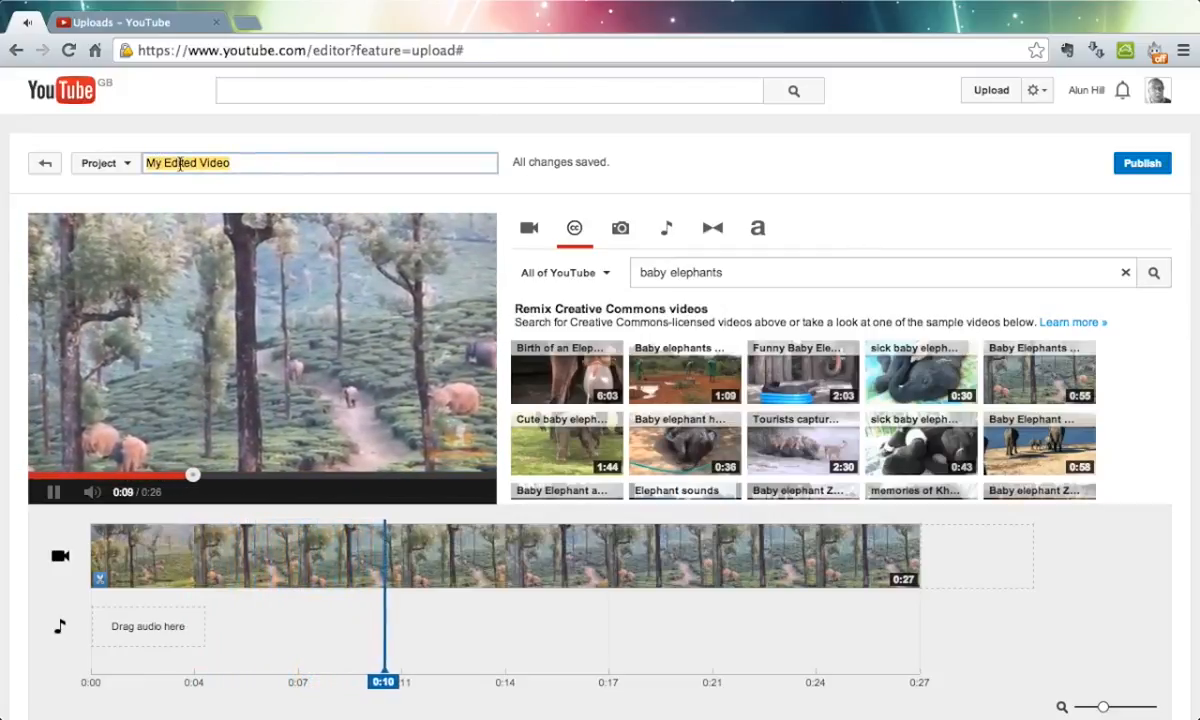
{"action": "type", "text": "Baby Elewpg"}
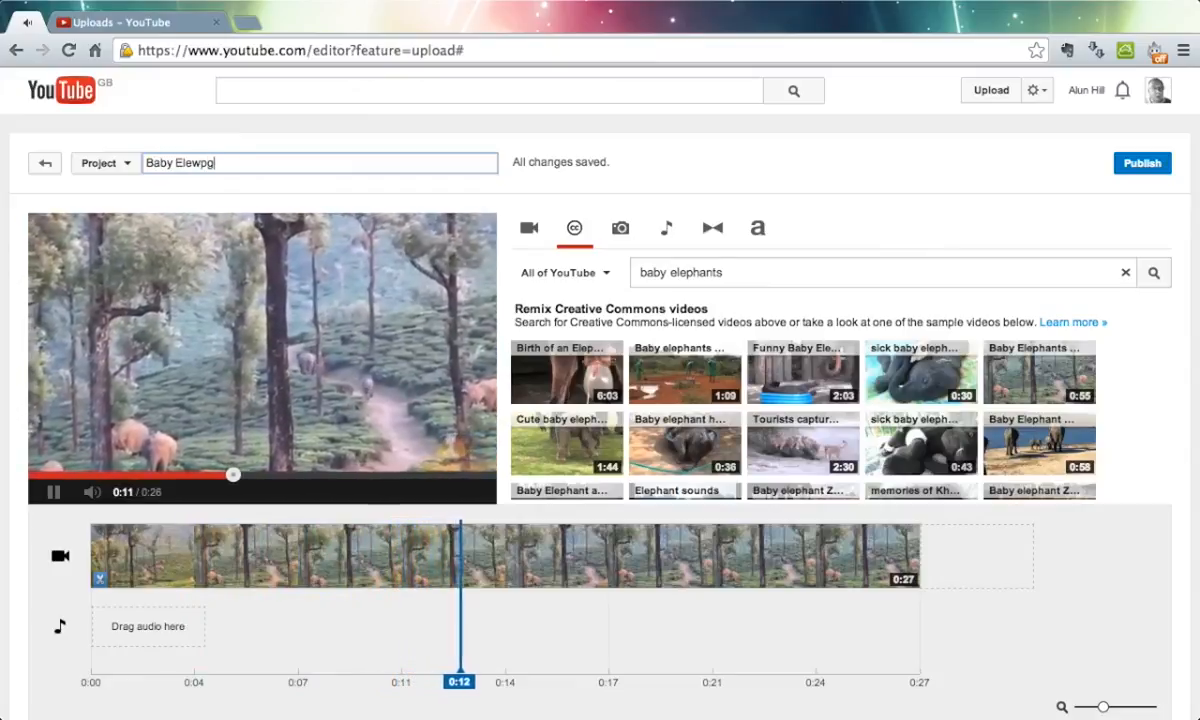
{"action": "key", "text": "BackSpace"}
{"action": "type", "text": "han"}
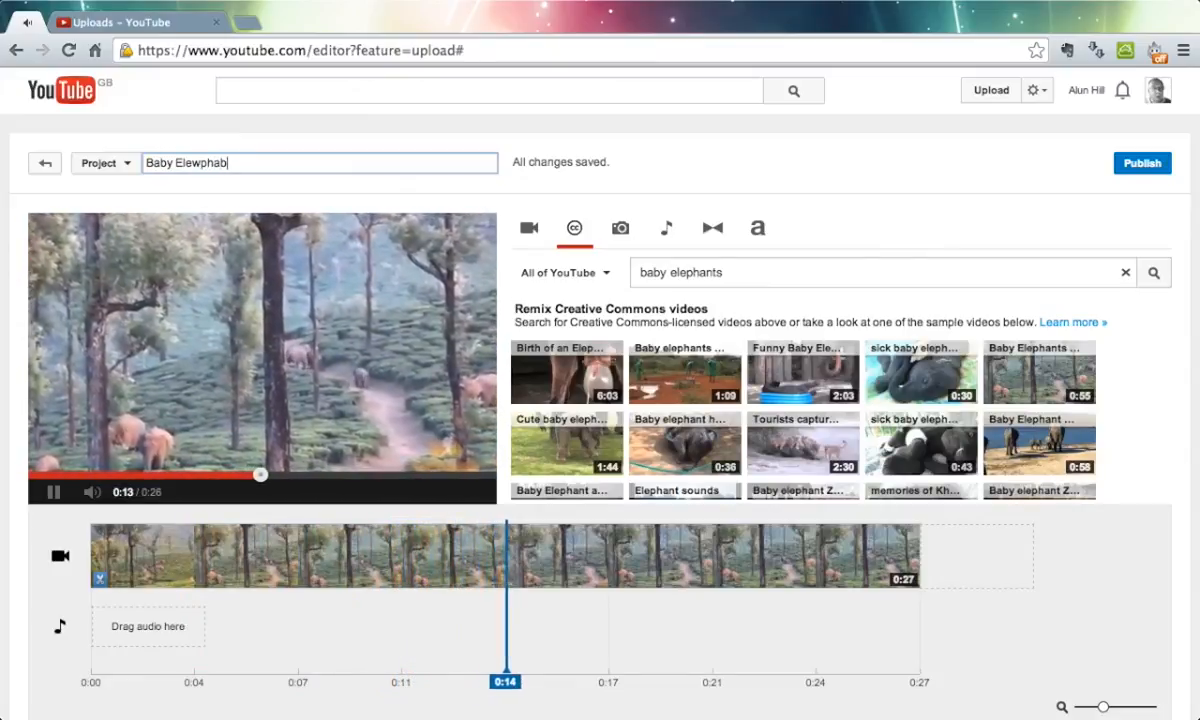
{"action": "type", "text": "ts"}
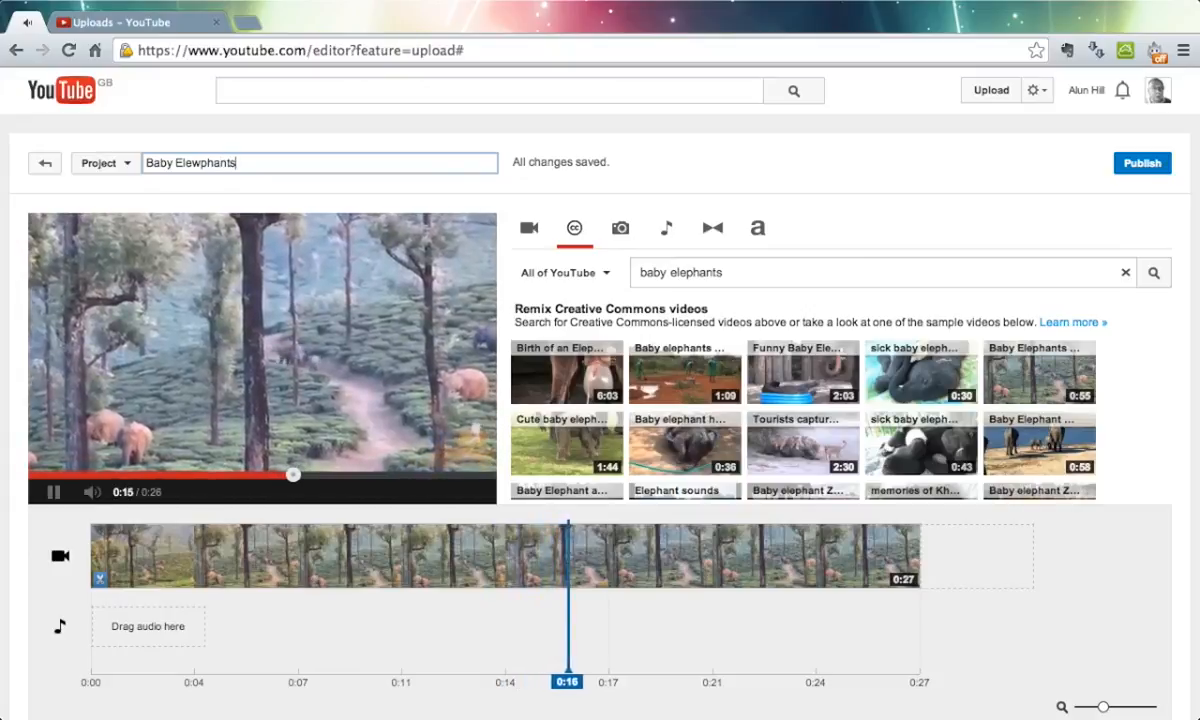
{"action": "left_click", "coordinate": [190, 162]}
{"action": "key", "text": "Delete"}
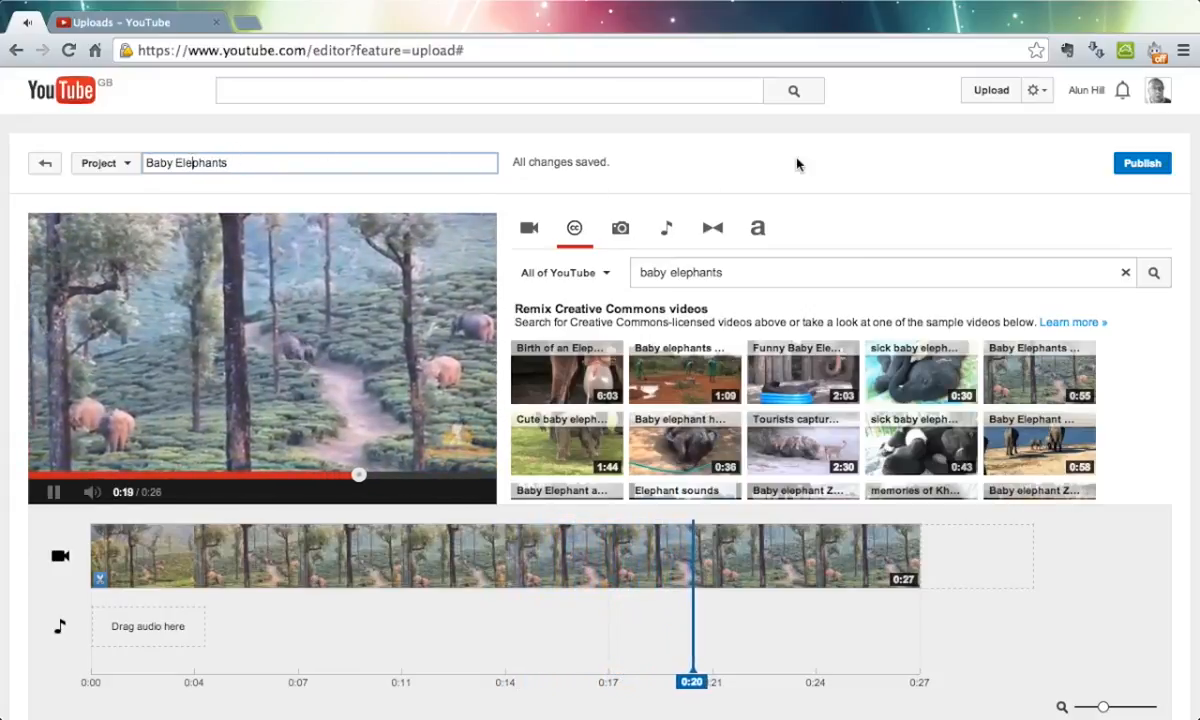
{"action": "left_click", "coordinate": [320, 333]}
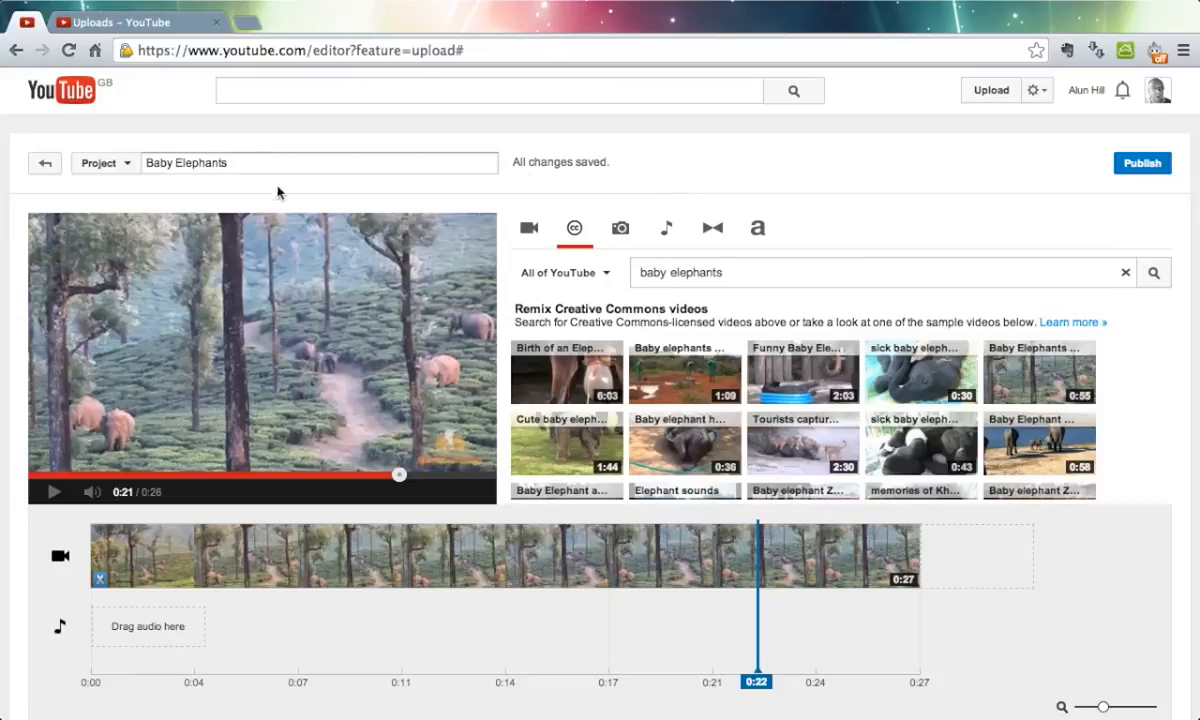
- Publish the project as a video, set the published video's privacy to Private and save the change
{"action": "mouse_move", "coordinate": [240, 560]}
{"action": "left_click", "coordinate": [1142, 165]}
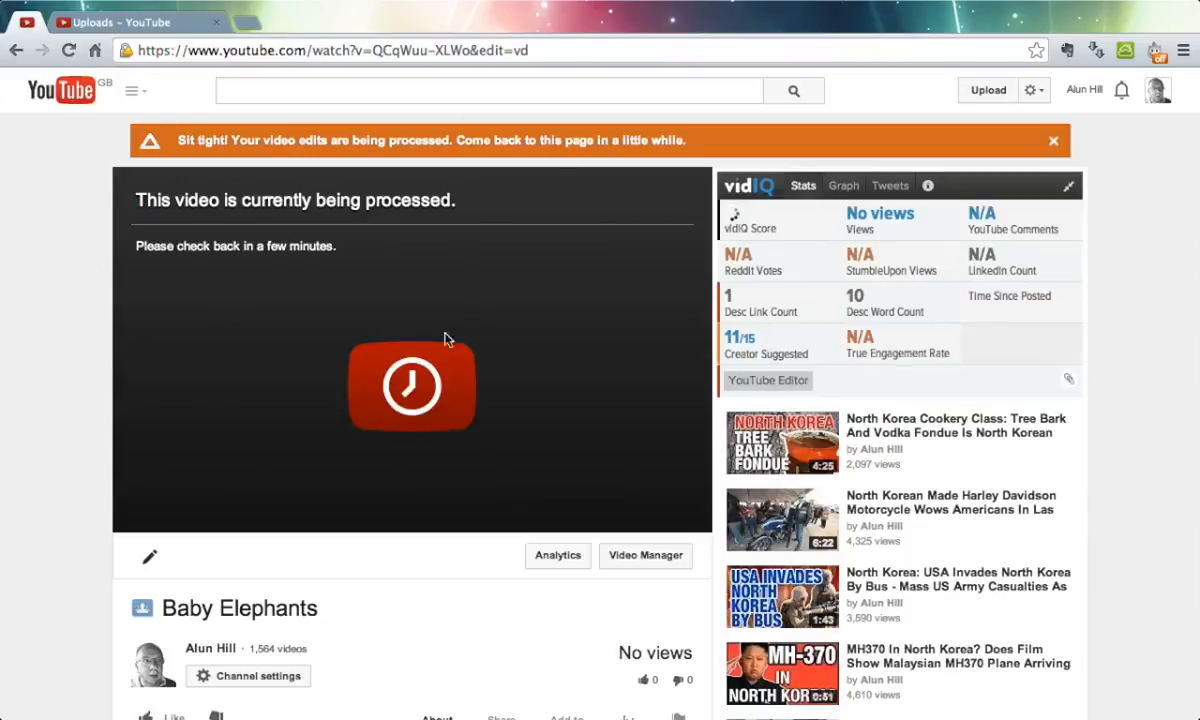
{"action": "left_click", "coordinate": [153, 558]}
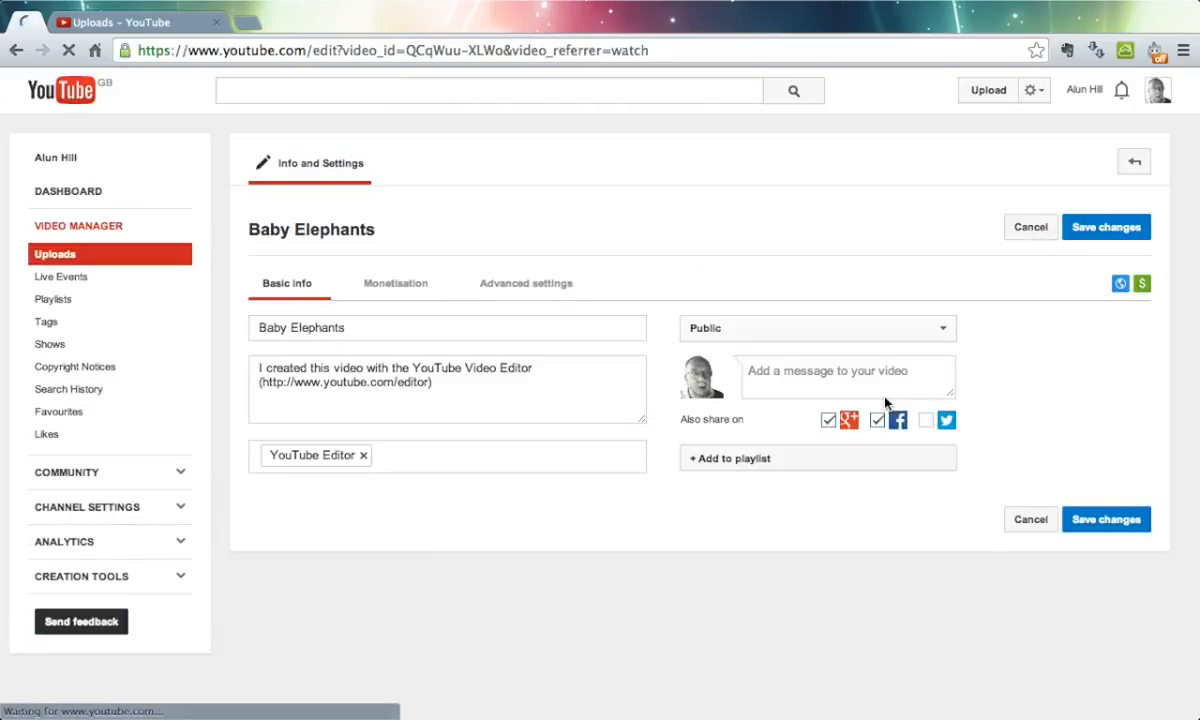
{"action": "left_click", "coordinate": [858, 322]}
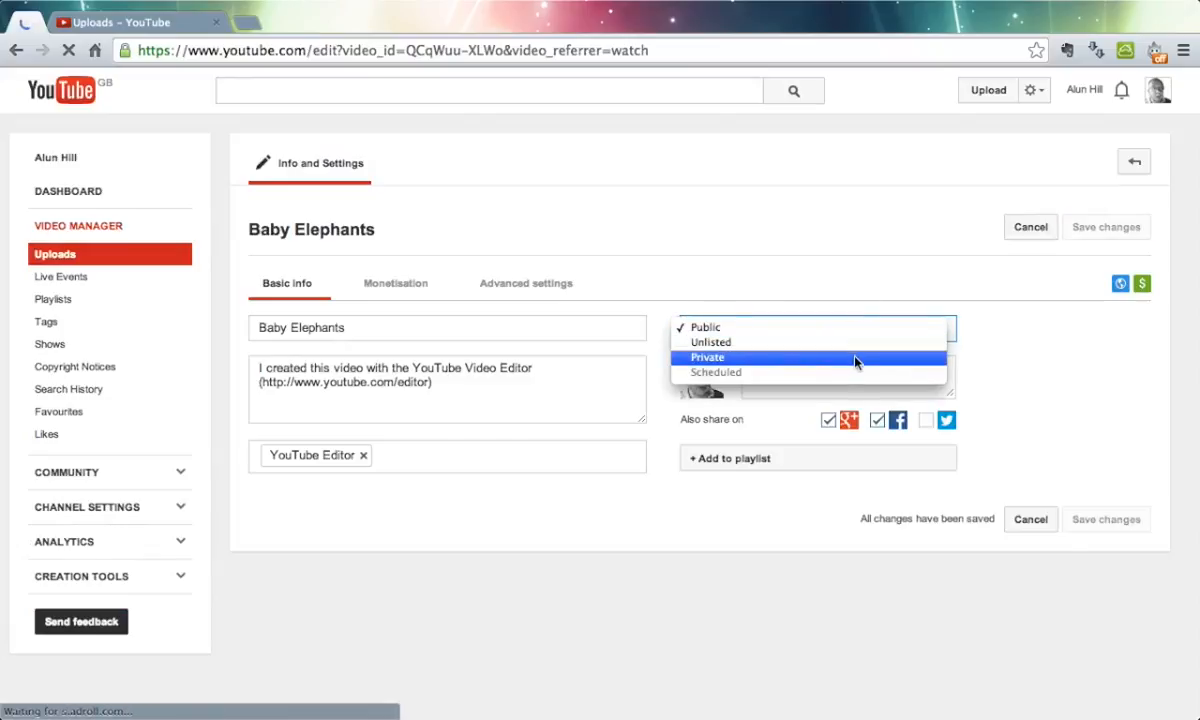
{"action": "left_click", "coordinate": [852, 358]}
{"action": "left_click", "coordinate": [1107, 229]}
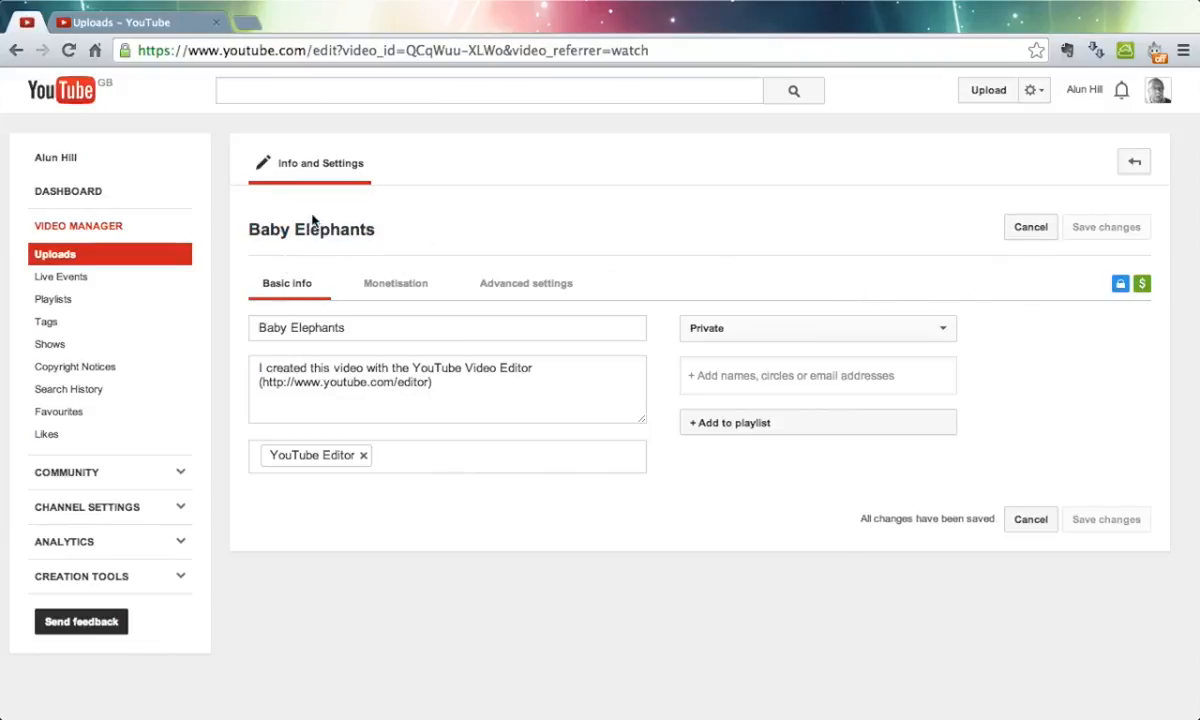
- Open the Baby Elephants video from the uploads list, play part of it and check its privacy status on the watch page
{"action": "left_click", "coordinate": [118, 228]}
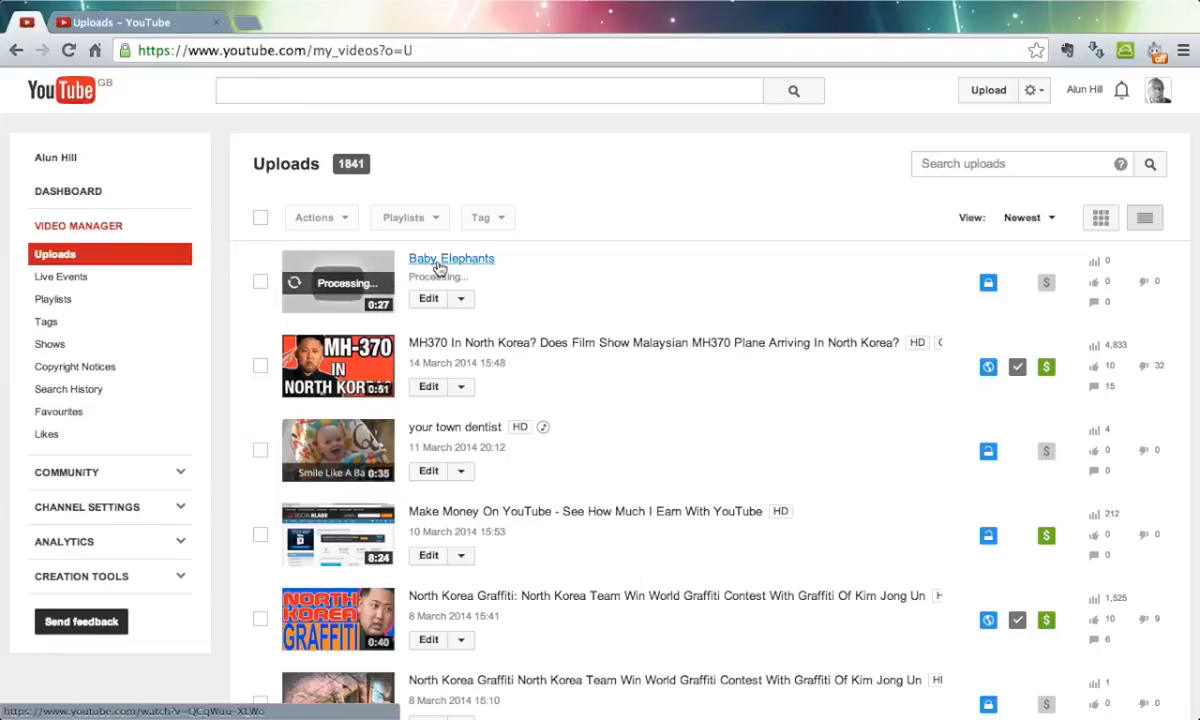
{"action": "left_click", "coordinate": [429, 299]}
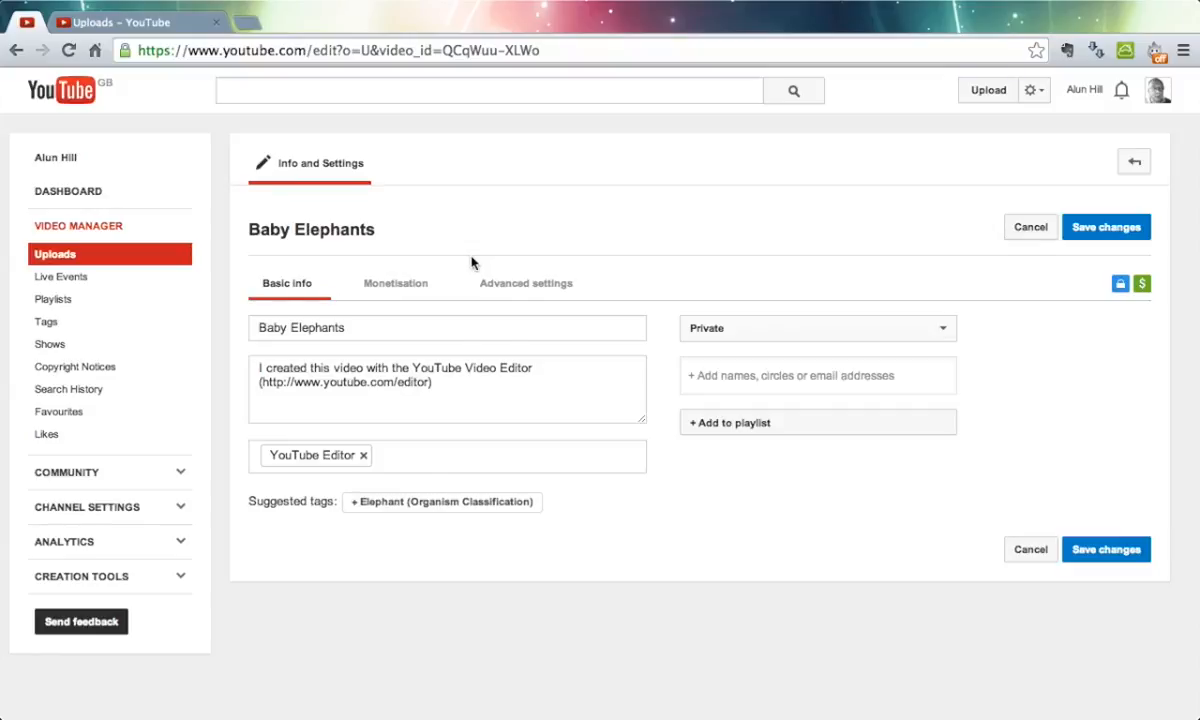
{"action": "left_click", "coordinate": [525, 232]}
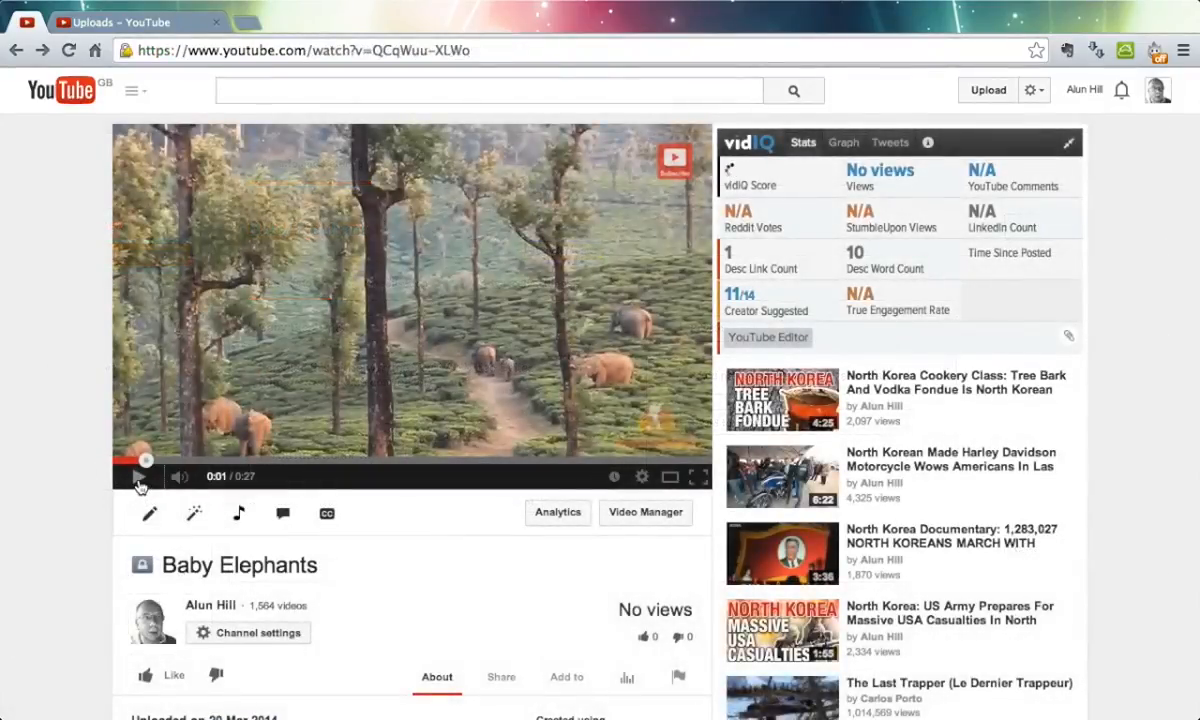
{"action": "left_click", "coordinate": [139, 480]}
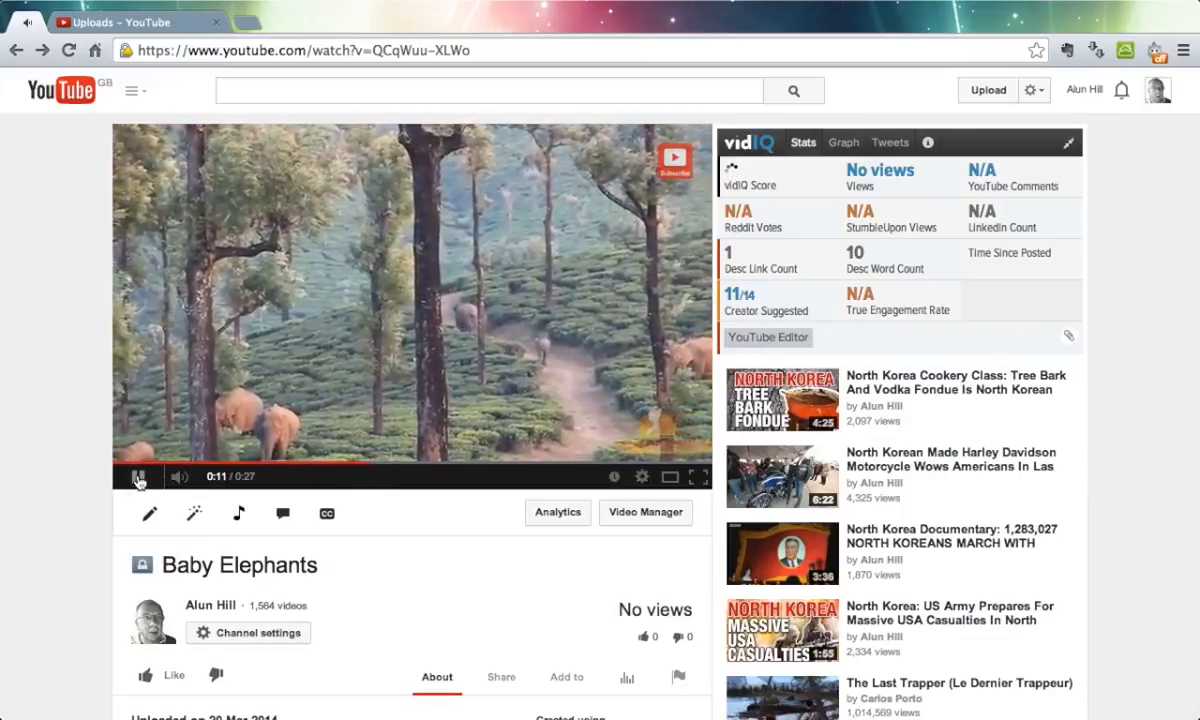
{"action": "left_click", "coordinate": [139, 479]}
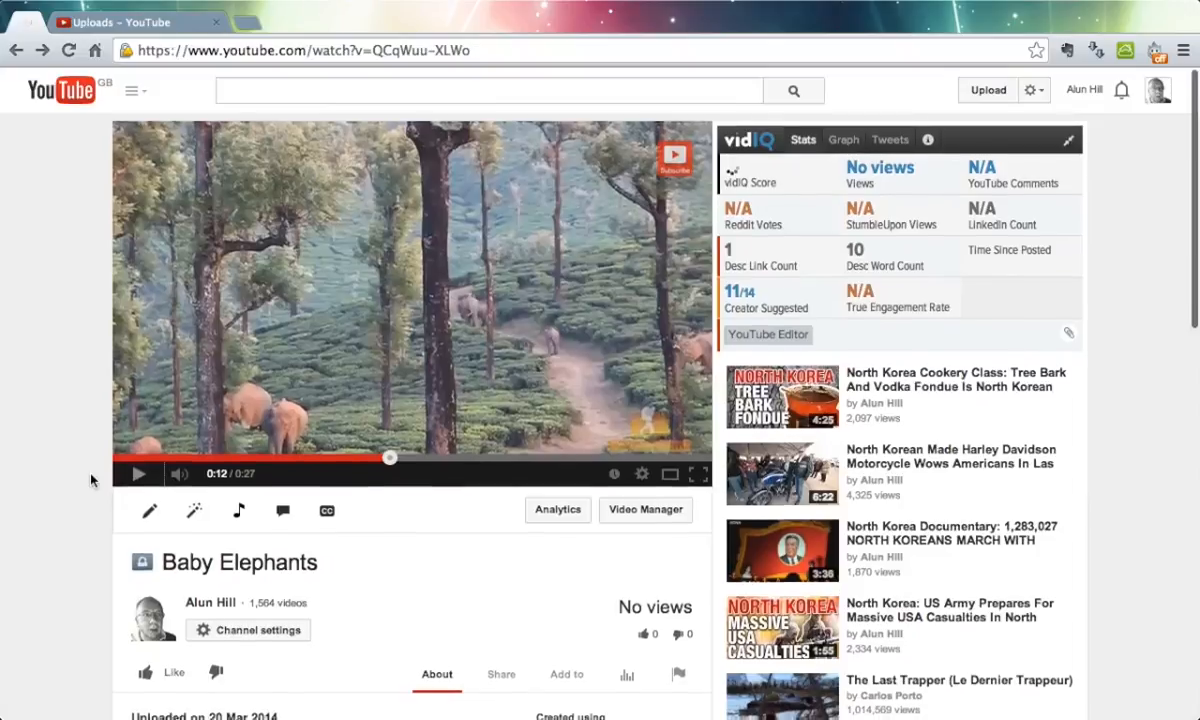
{"action": "scroll", "coordinate": [93, 481], "scroll_direction": "down", "scroll_amount": 1}
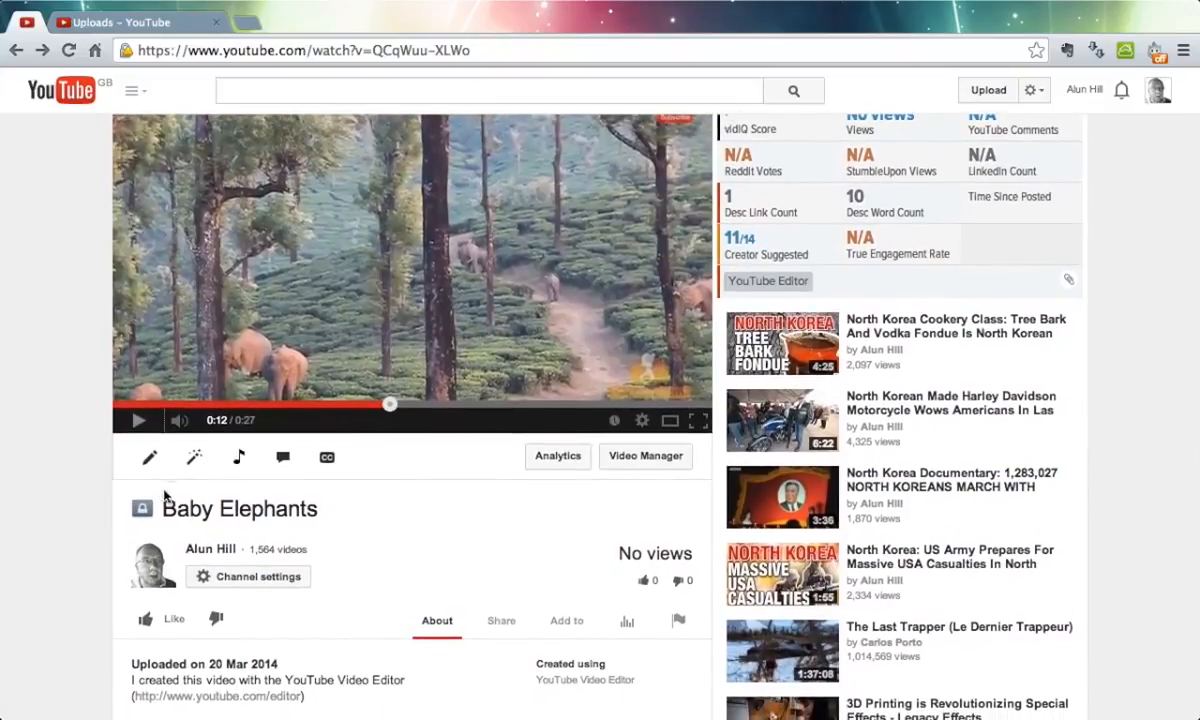
{"action": "mouse_move", "coordinate": [145, 513]}
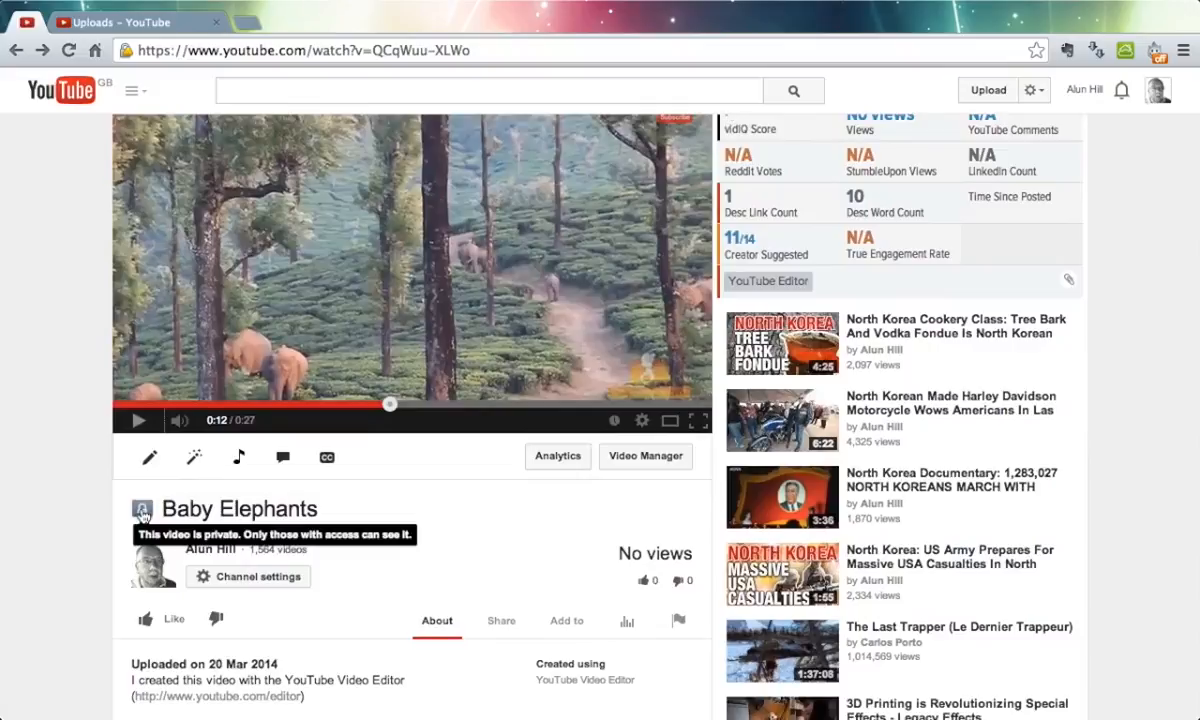
{"action": "scroll", "coordinate": [107, 517], "scroll_direction": "down", "scroll_amount": 1}
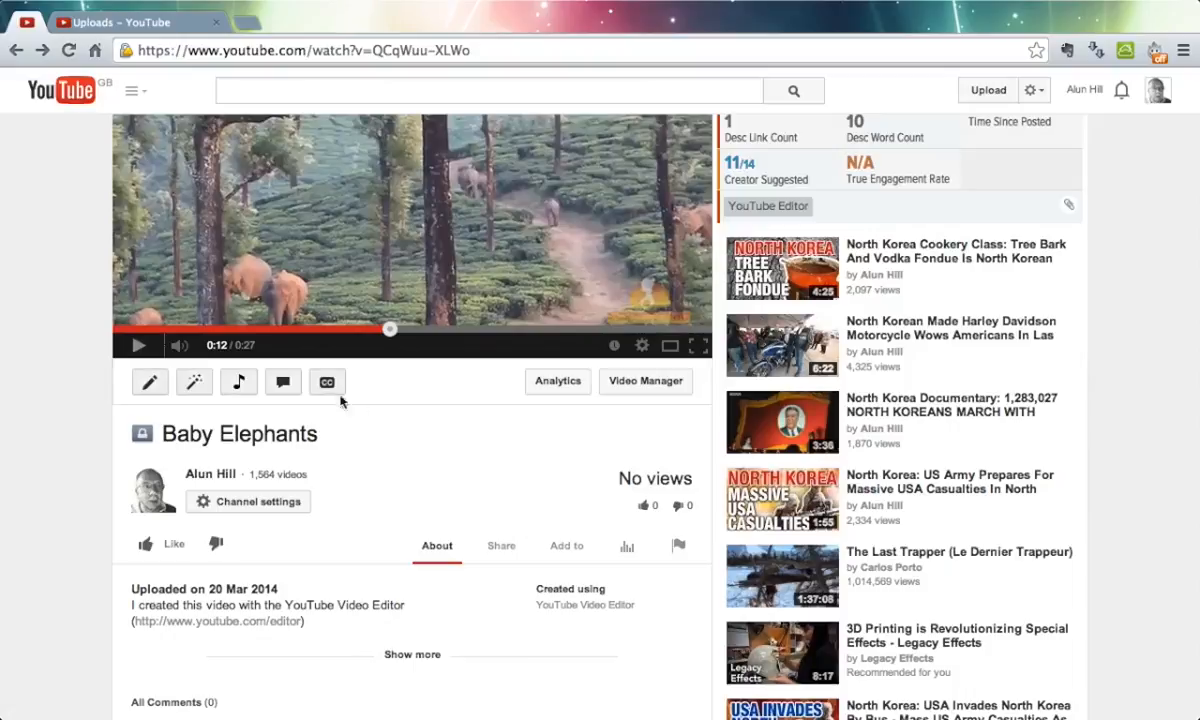
- Open the audio settings of the Baby Elephants video, pause its preview and list the featured Ambient tracks
{"action": "left_click", "coordinate": [241, 390]}
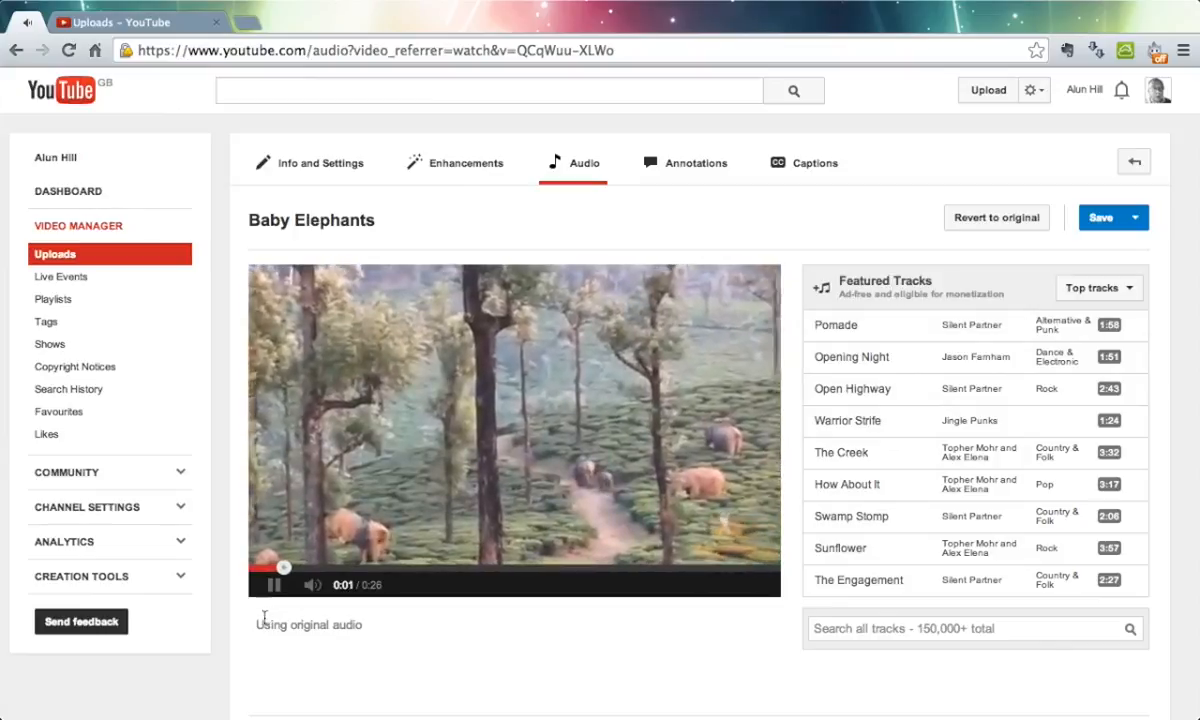
{"action": "left_click", "coordinate": [275, 586]}
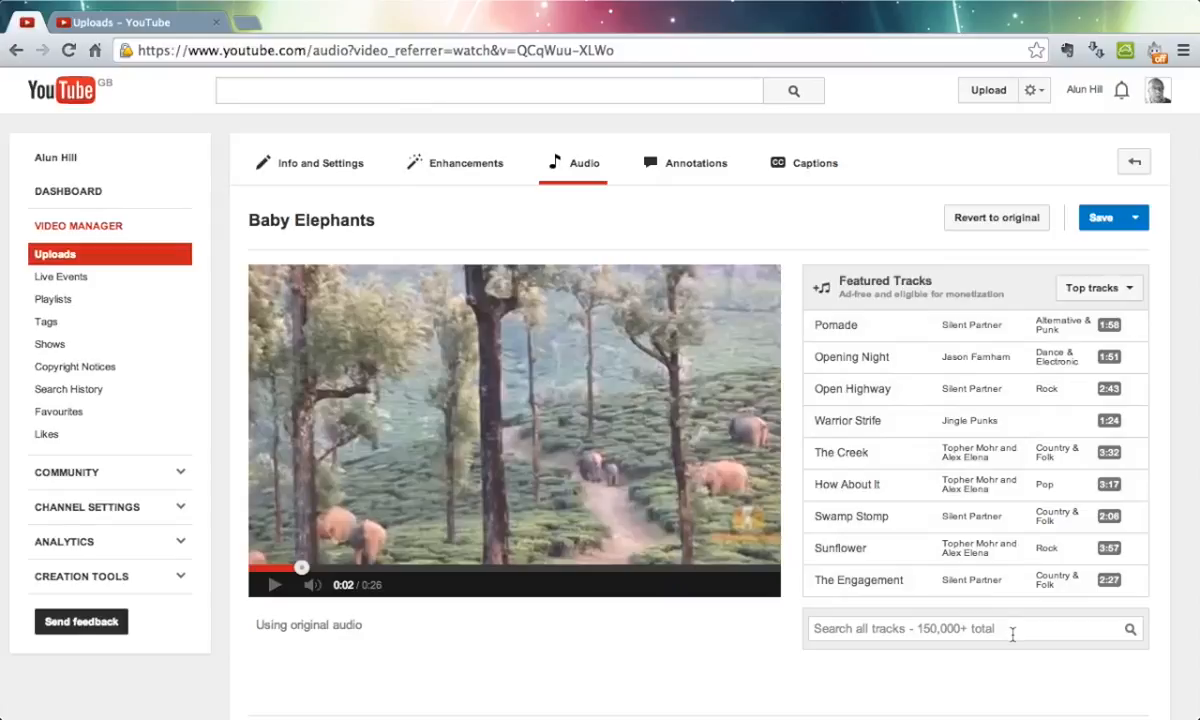
{"action": "left_click", "coordinate": [1127, 290]}
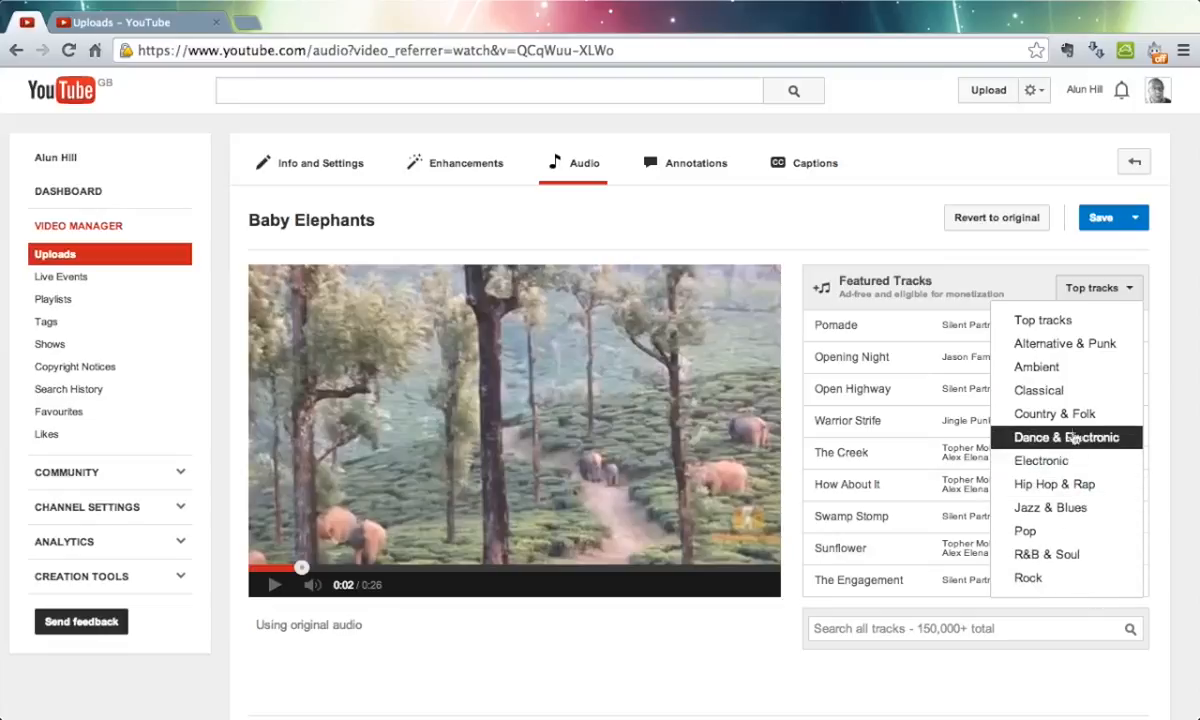
{"action": "left_click", "coordinate": [1065, 376]}
{"action": "scroll", "coordinate": [928, 327], "scroll_direction": "down", "scroll_amount": 1}
{"action": "scroll", "coordinate": [928, 327], "scroll_direction": "down", "scroll_amount": 1}
{"action": "scroll", "coordinate": [929, 327], "scroll_direction": "up", "scroll_amount": 2}
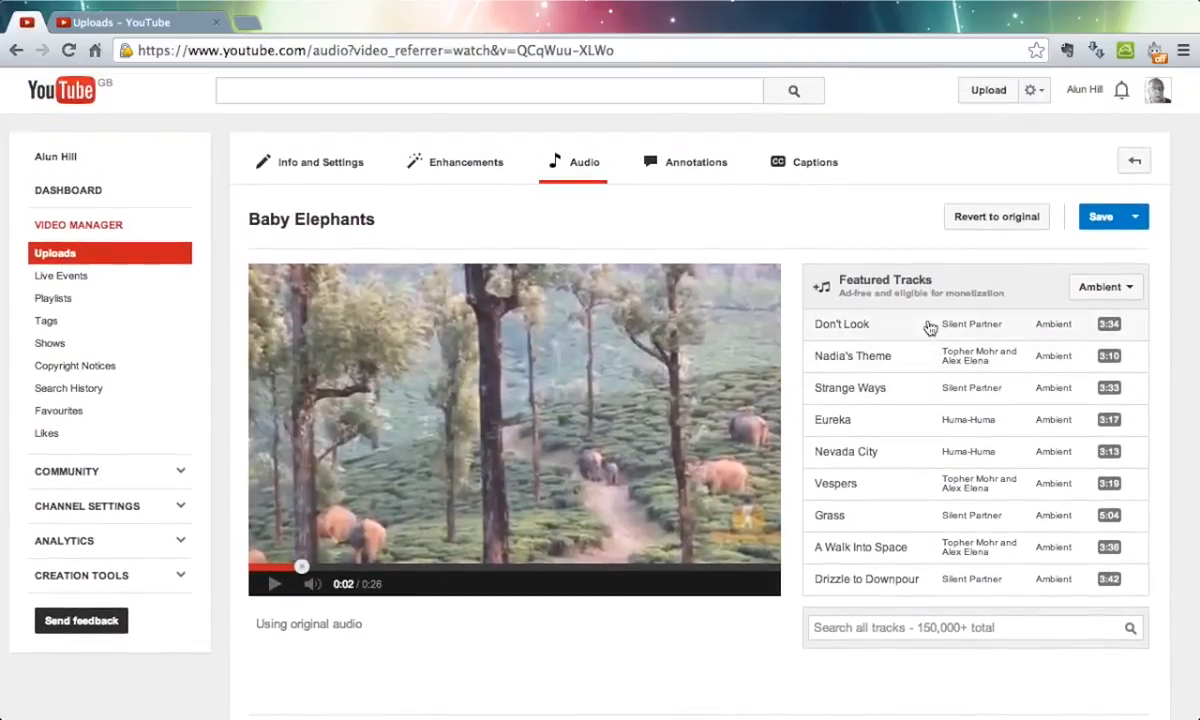
- Add the Eureka track, try its mix at Favour Original Audio and Only Music, set it to Equal and pause
{"action": "left_click", "coordinate": [858, 428]}
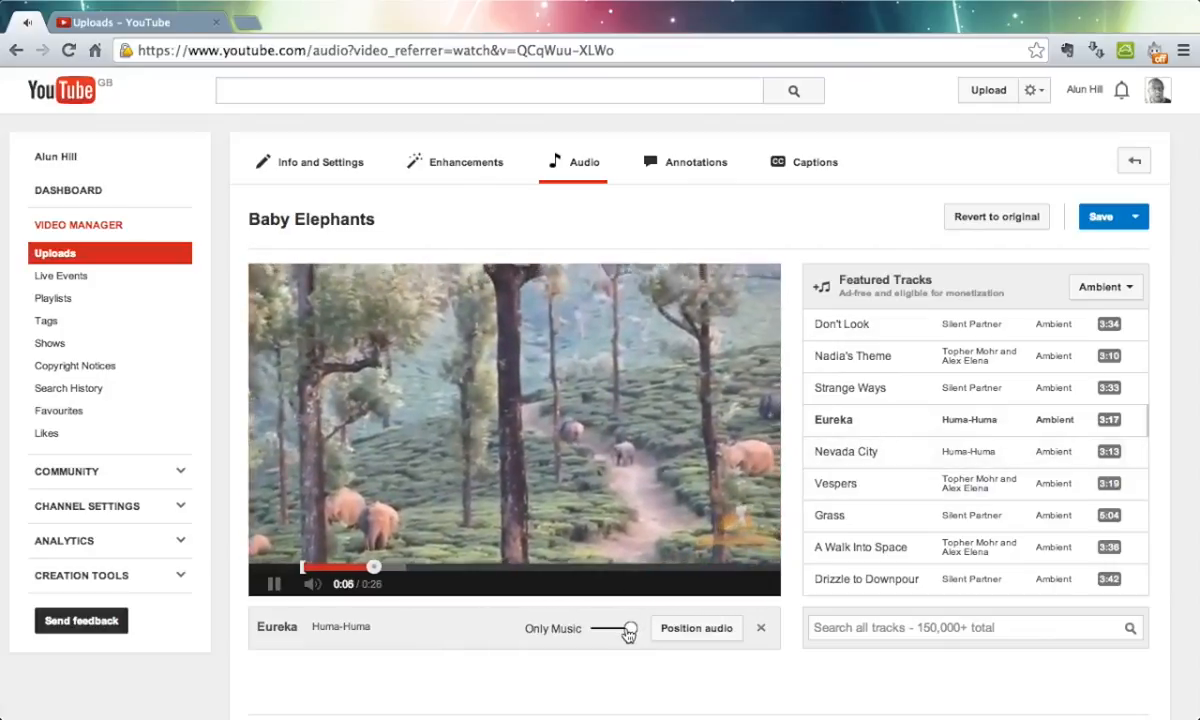
{"action": "left_click_drag", "start_coordinate": [630, 629], "coordinate": [598, 632]}
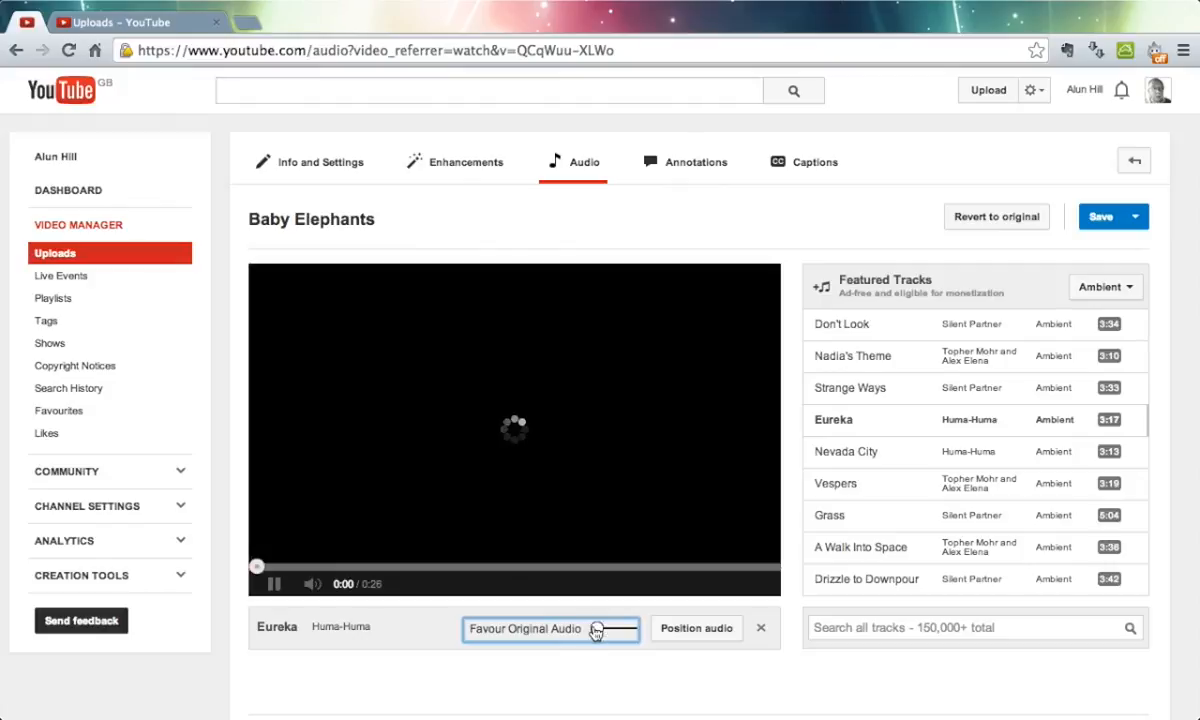
{"action": "left_click_drag", "start_coordinate": [597, 632], "coordinate": [645, 632]}
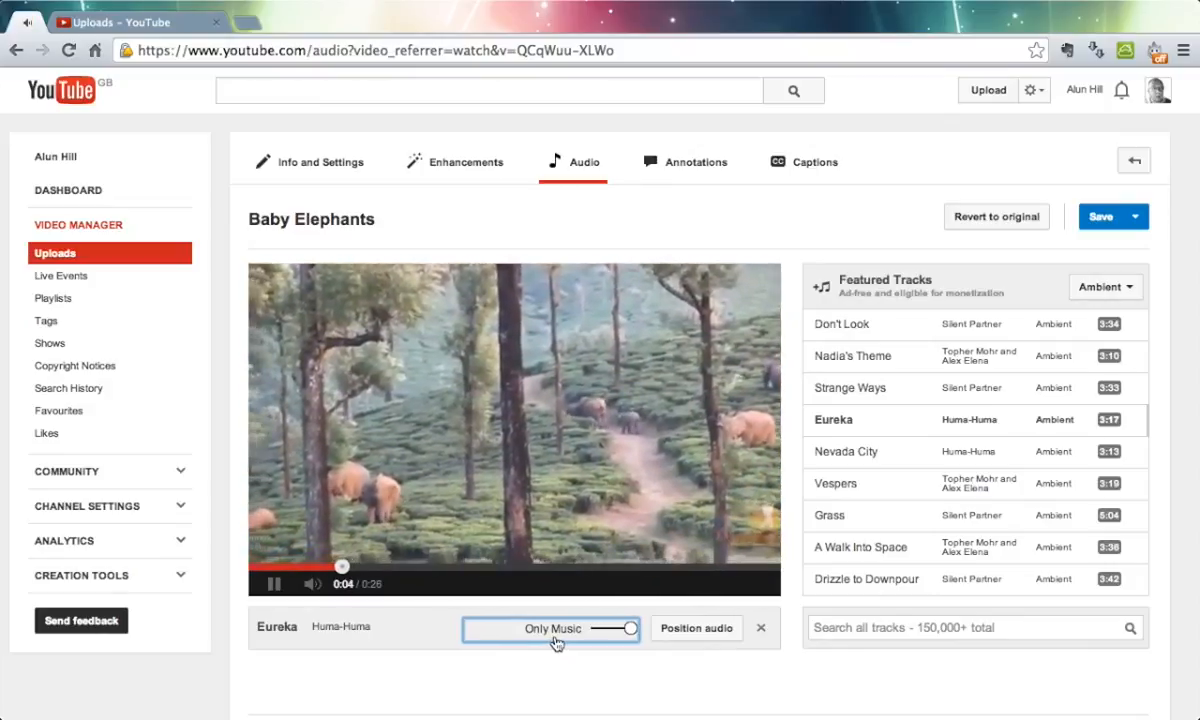
{"action": "left_click_drag", "start_coordinate": [628, 628], "coordinate": [609, 636]}
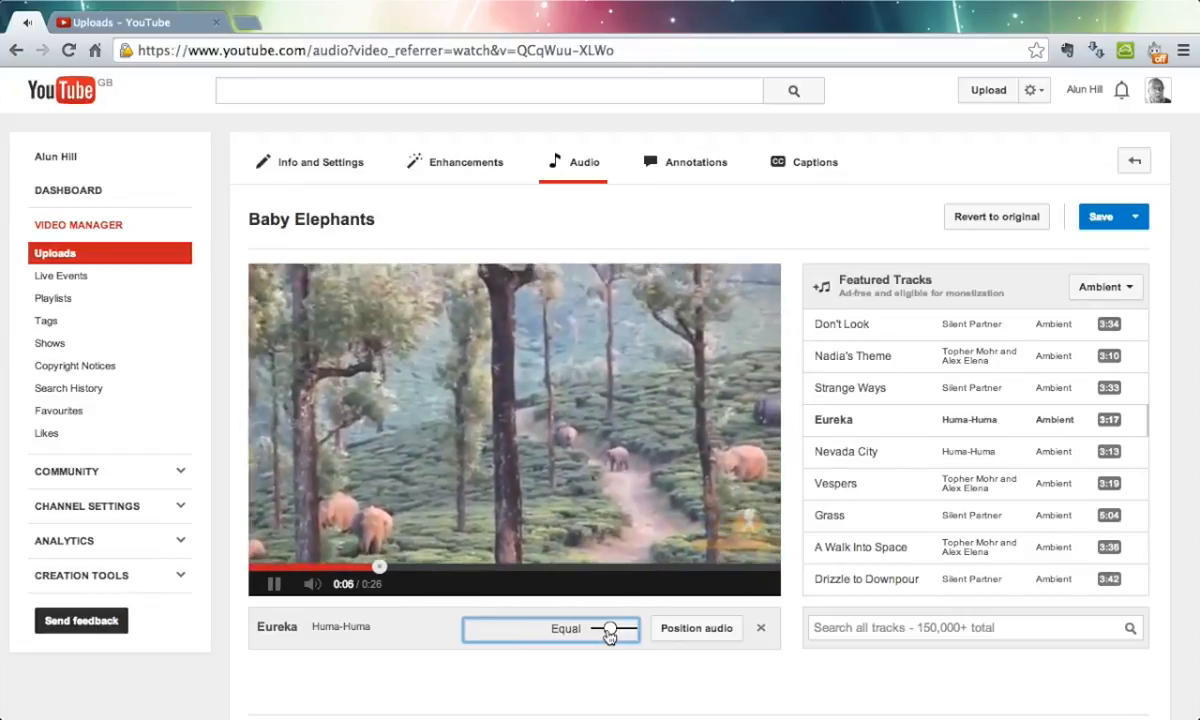
{"action": "left_click", "coordinate": [279, 586]}
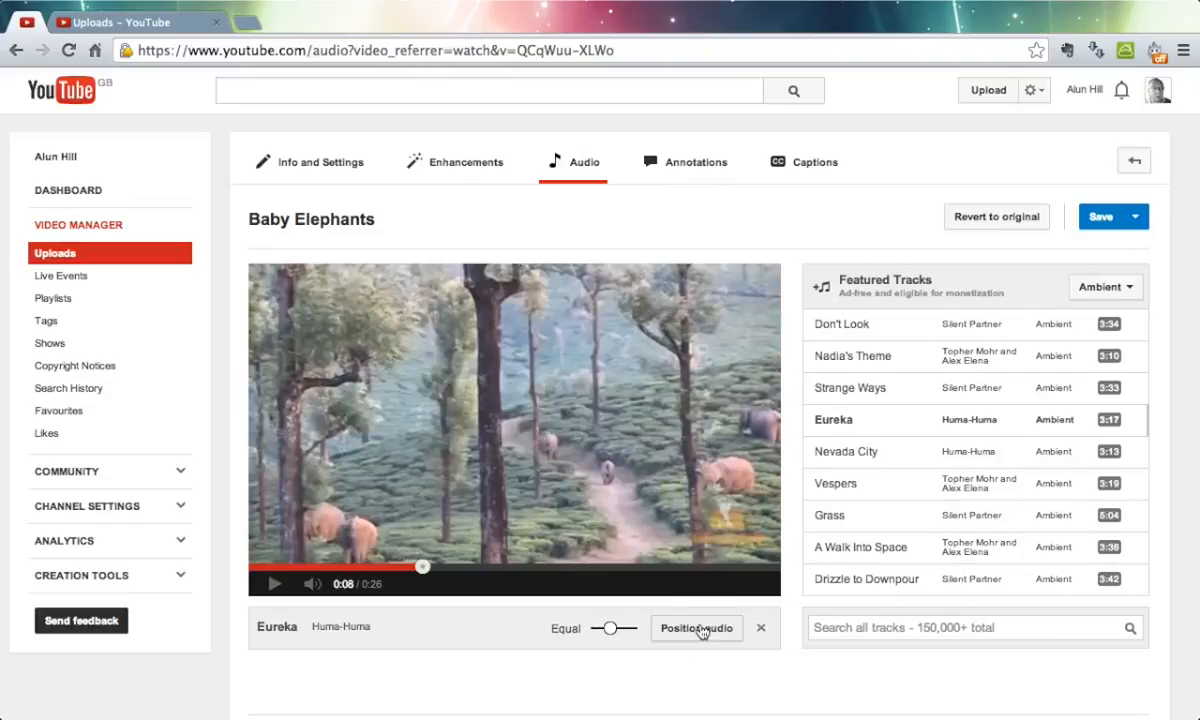
- Shorten the Eureka track to start at about 0:12, shift it to span about 0:00 to 0:14 and pause playback
{"action": "left_click", "coordinate": [700, 629]}
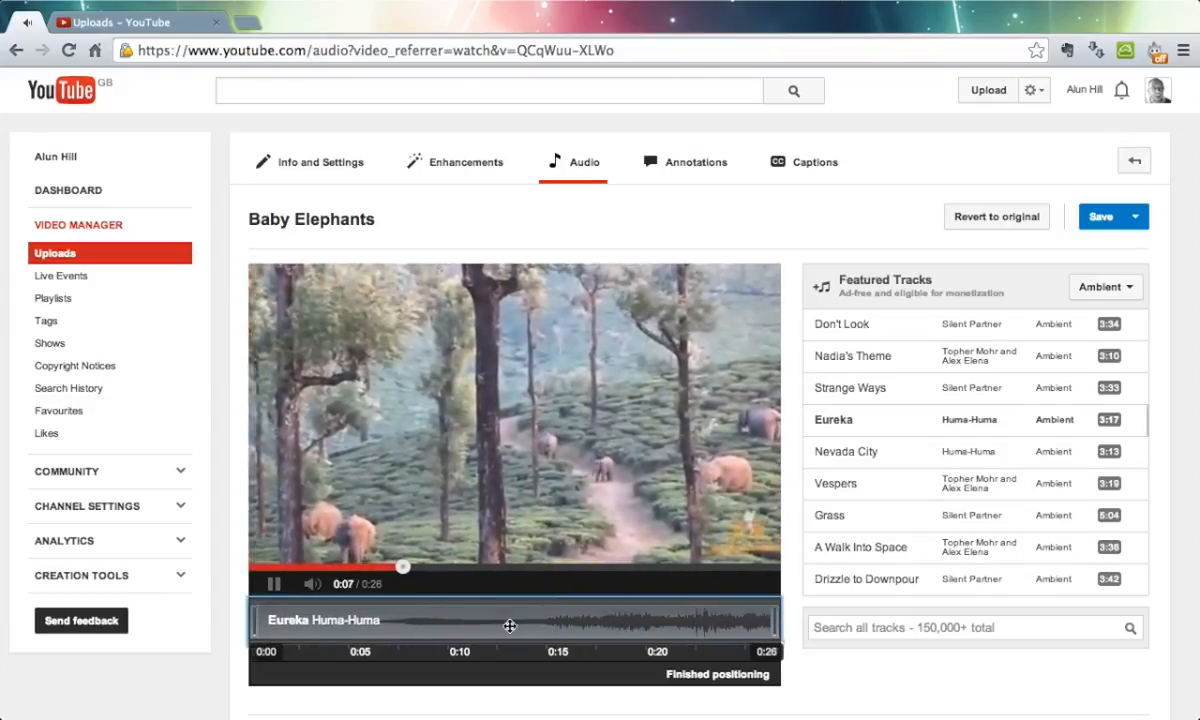
{"action": "left_click_drag", "start_coordinate": [256, 627], "coordinate": [502, 607]}
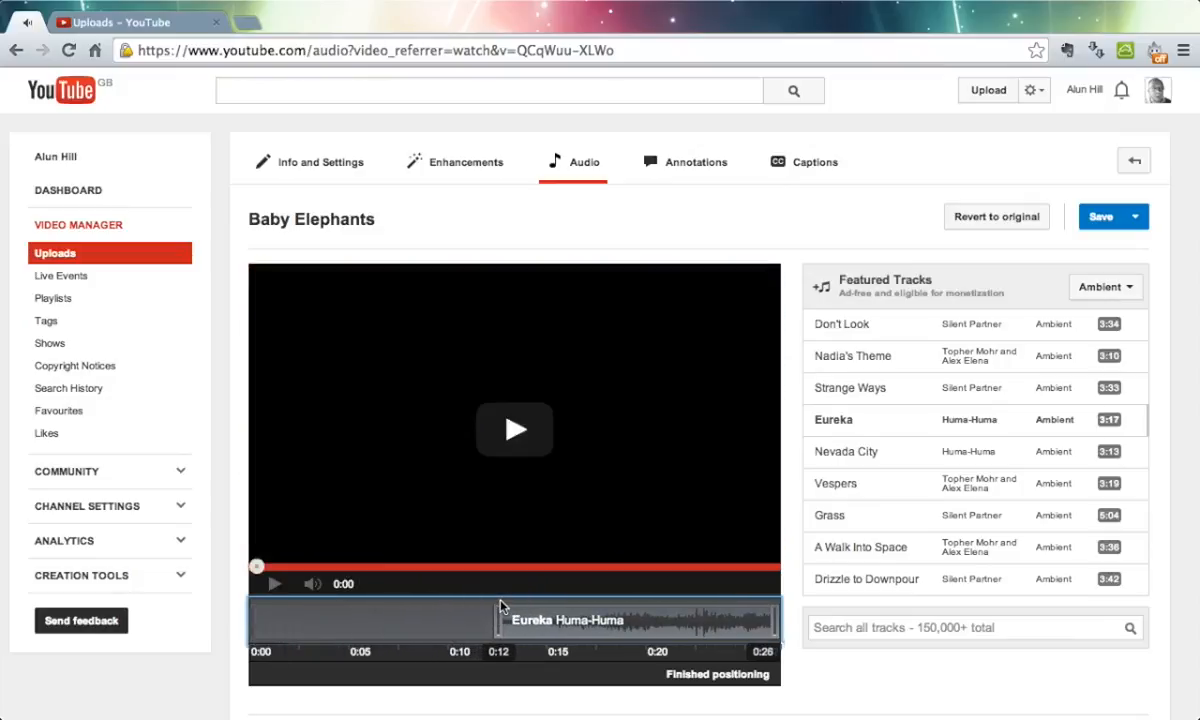
{"action": "left_click_drag", "start_coordinate": [645, 621], "coordinate": [404, 620]}
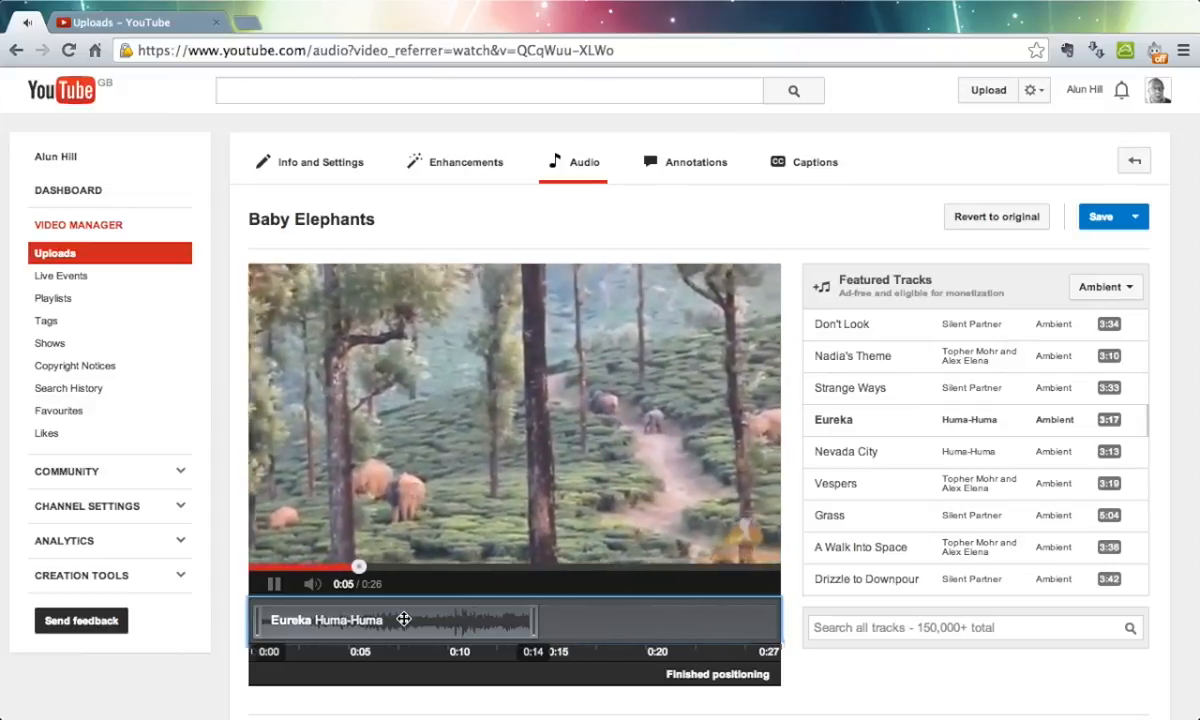
{"action": "left_click", "coordinate": [276, 586]}
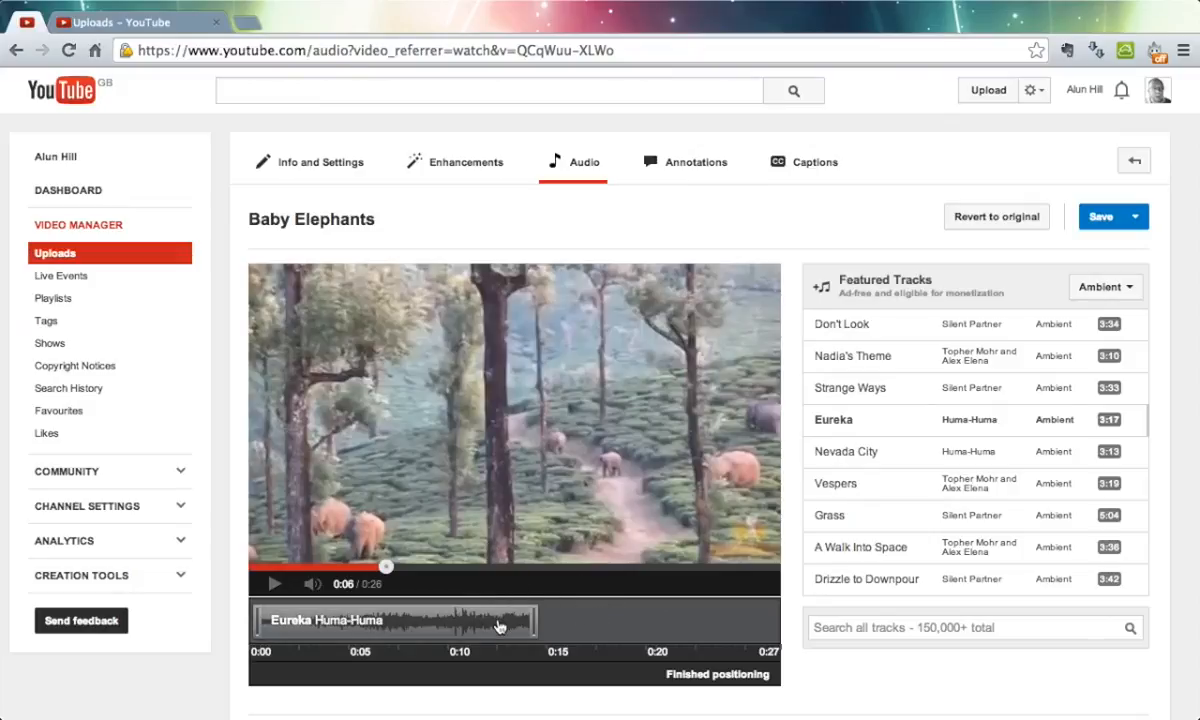
- Extend the end of the Eureka track to about 0:26, briefly preview it and finish positioning the audio
{"action": "left_click_drag", "start_coordinate": [537, 612], "coordinate": [773, 619]}
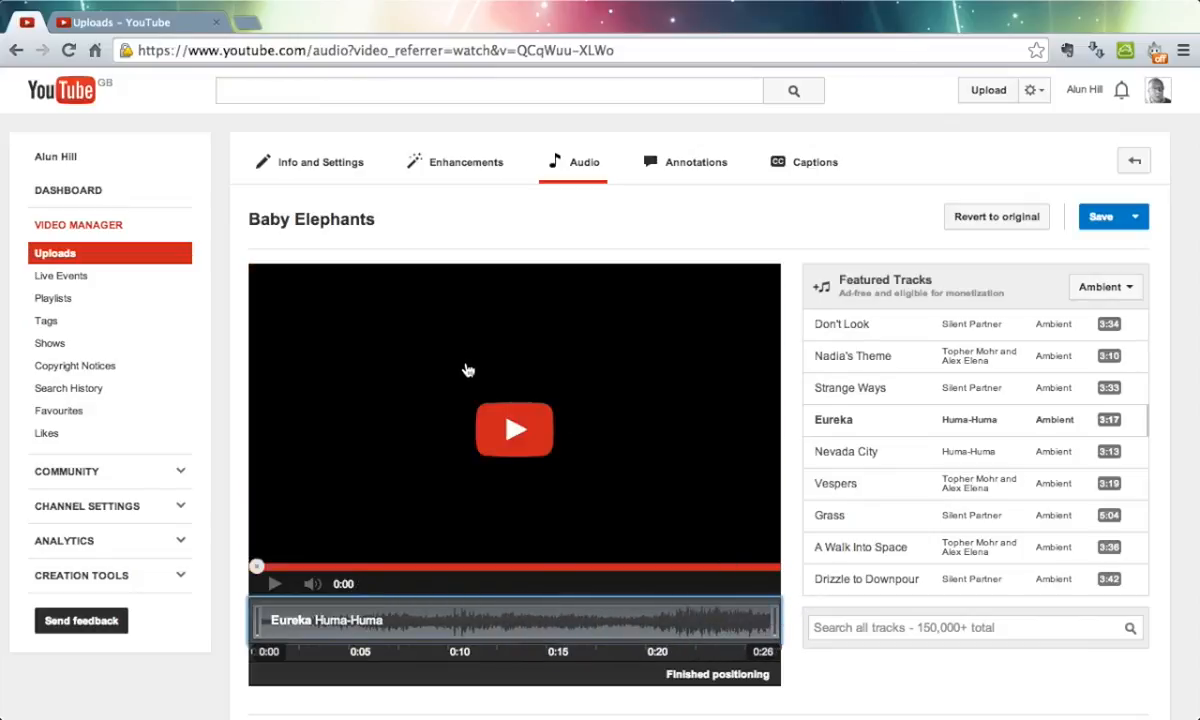
{"action": "left_click", "coordinate": [467, 376]}
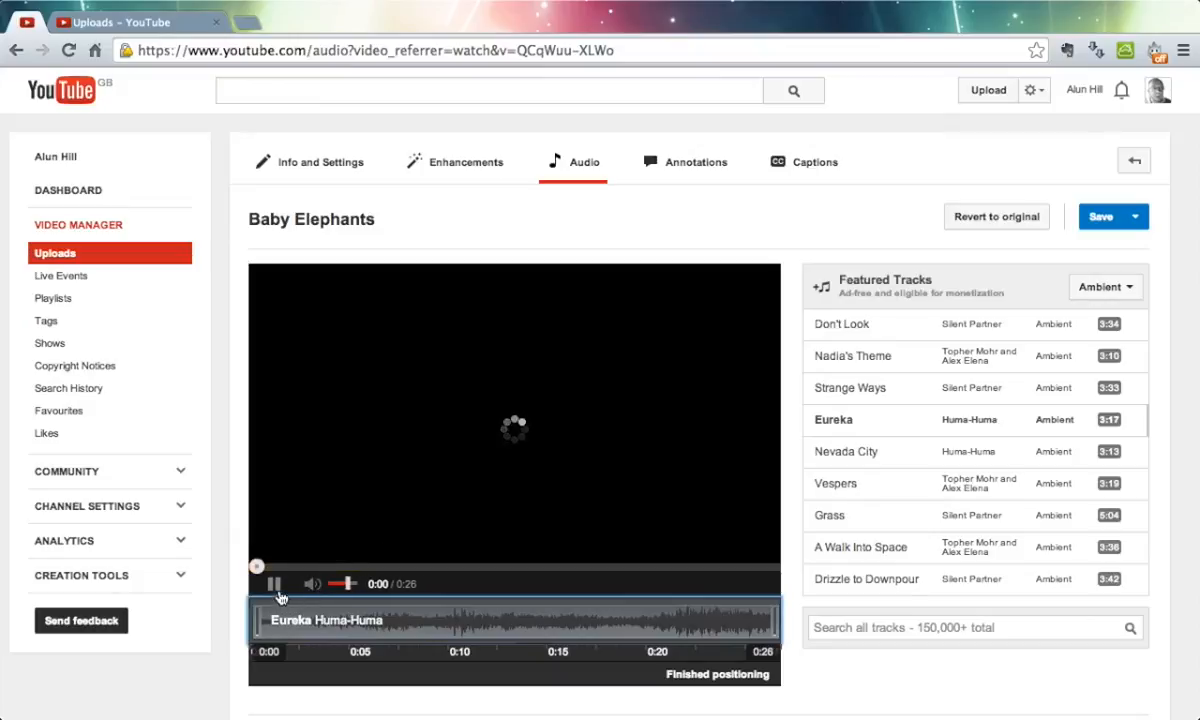
{"action": "left_click", "coordinate": [278, 590]}
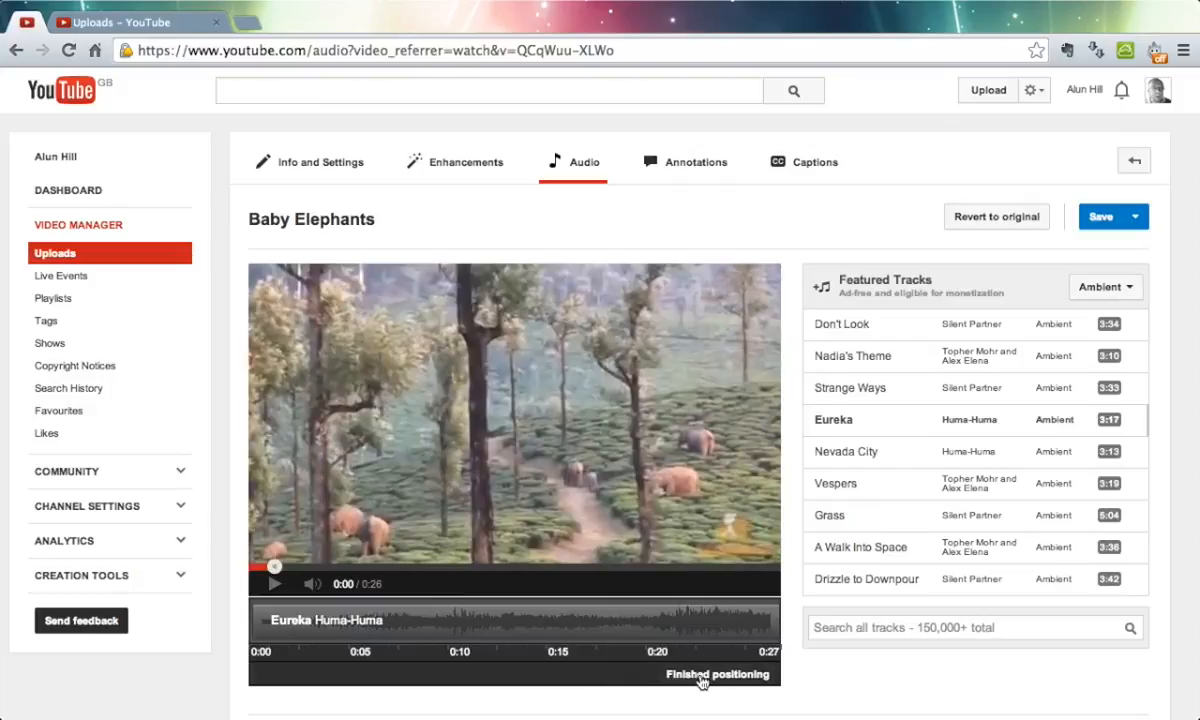
{"action": "left_click", "coordinate": [703, 675]}
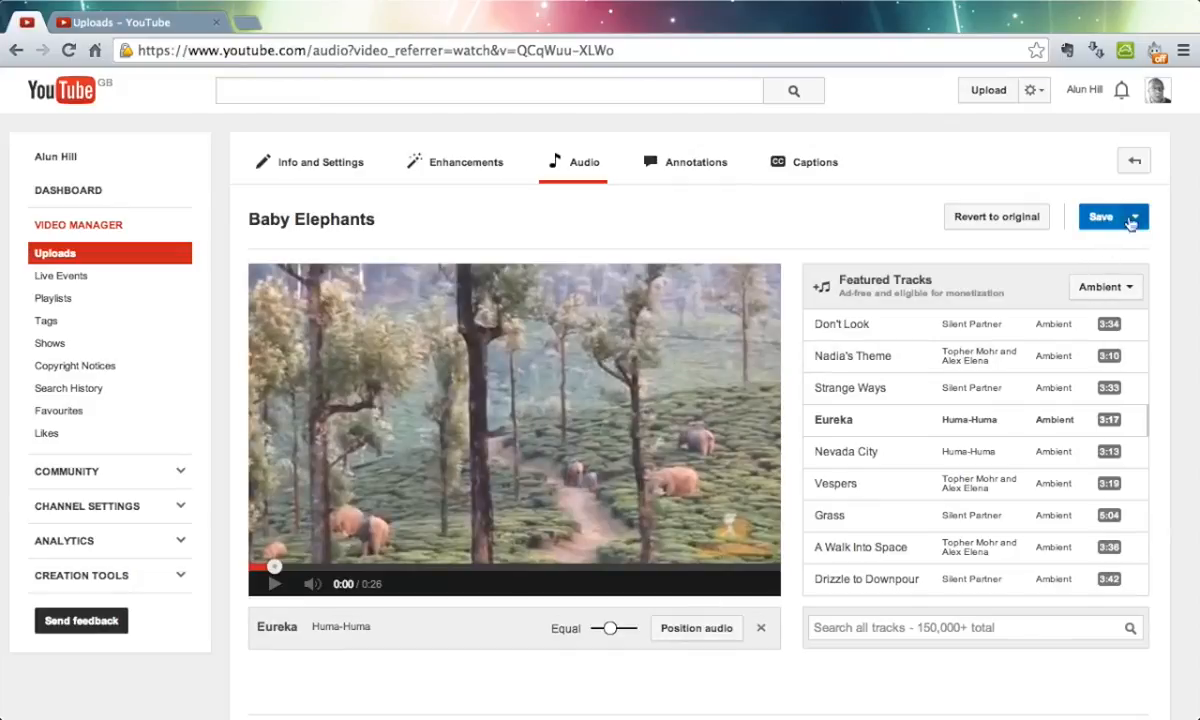
- Check the alternative save options, revert the video to its original audio and pause the preview
{"action": "left_click", "coordinate": [1136, 218]}
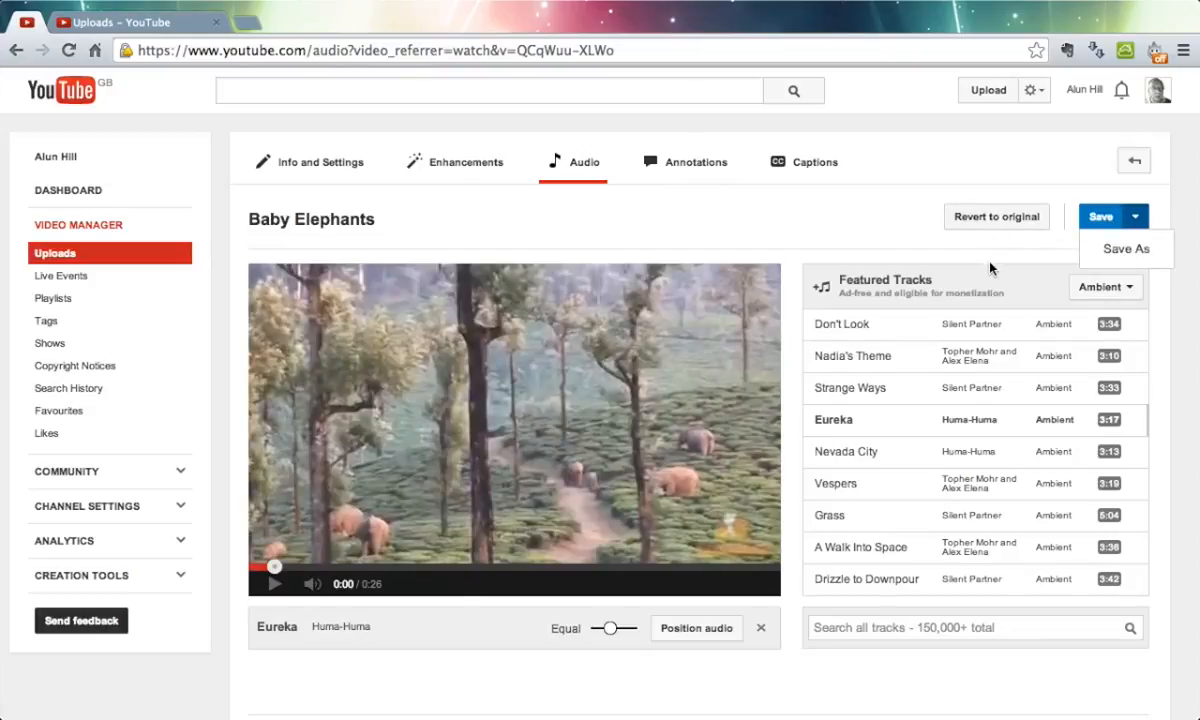
{"action": "left_click", "coordinate": [997, 222]}
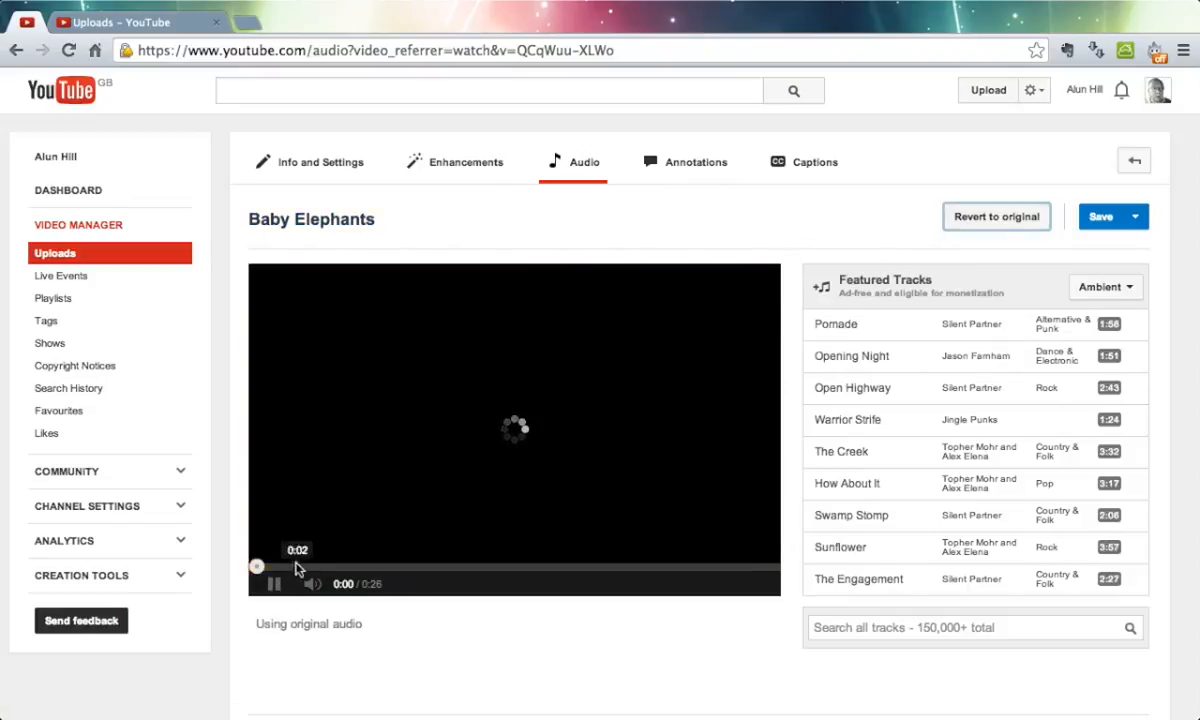
{"action": "left_click", "coordinate": [276, 586]}
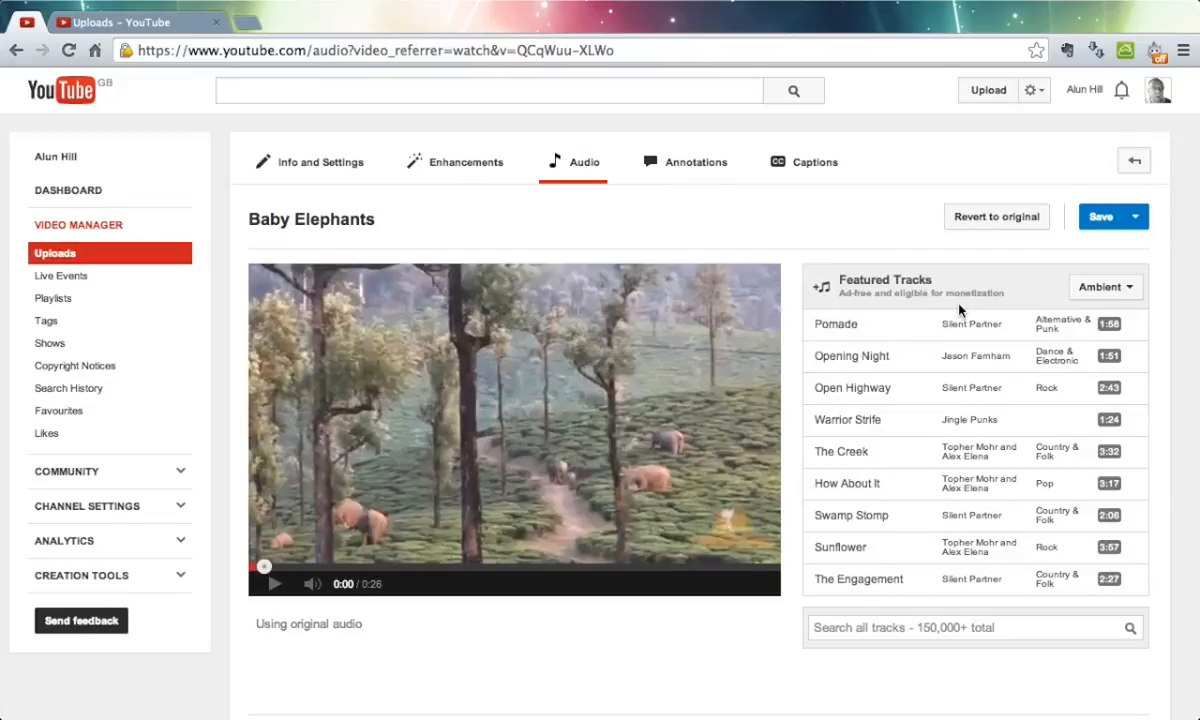
- Check the track genres without changing the selection, and search all tracks for "ambient"
{"action": "left_click", "coordinate": [1101, 287]}
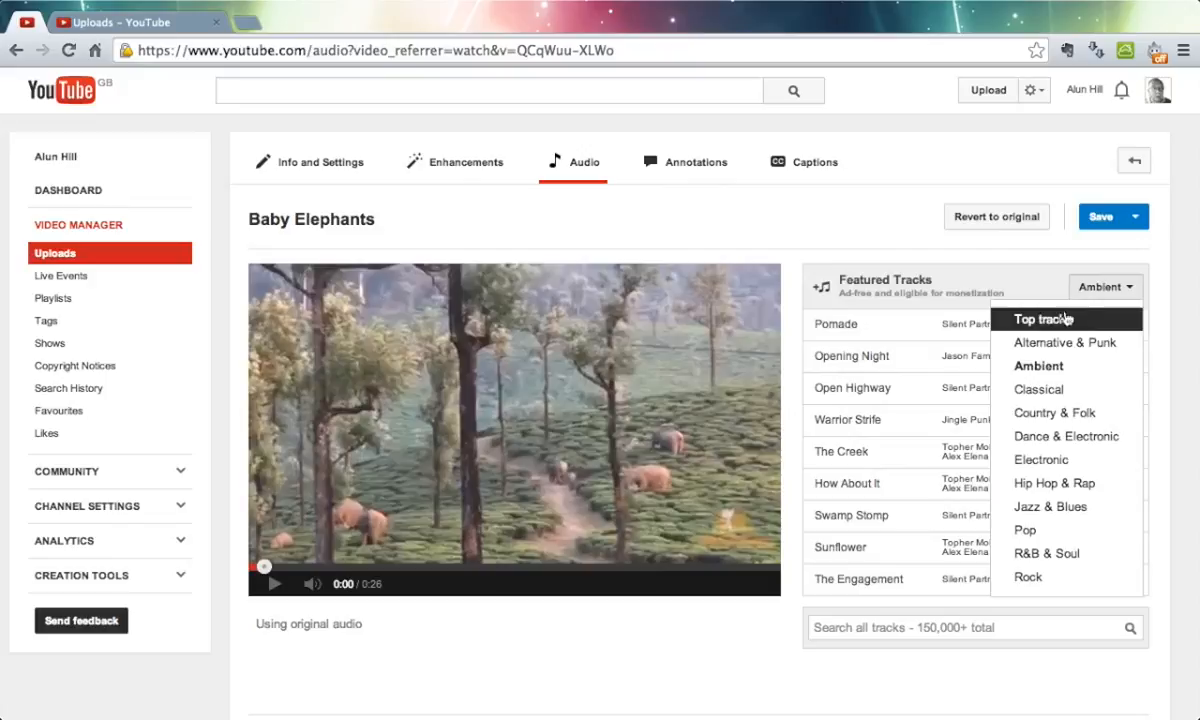
{"action": "left_click", "coordinate": [965, 252]}
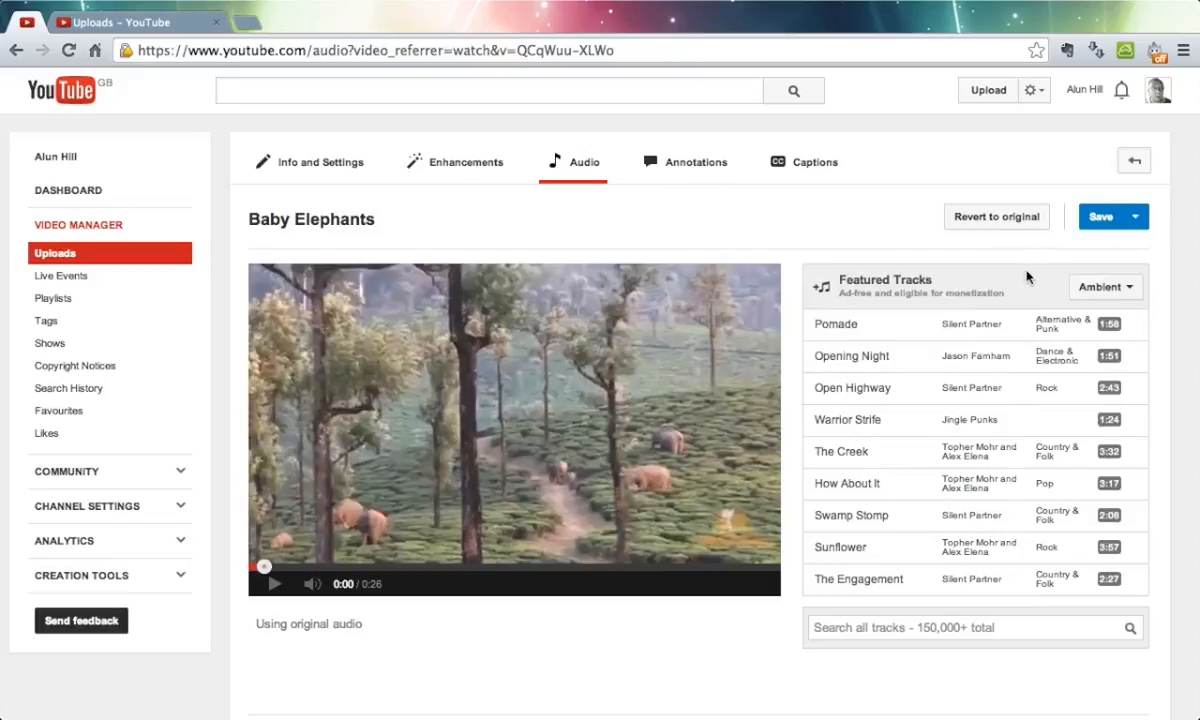
{"action": "left_click", "coordinate": [857, 632]}
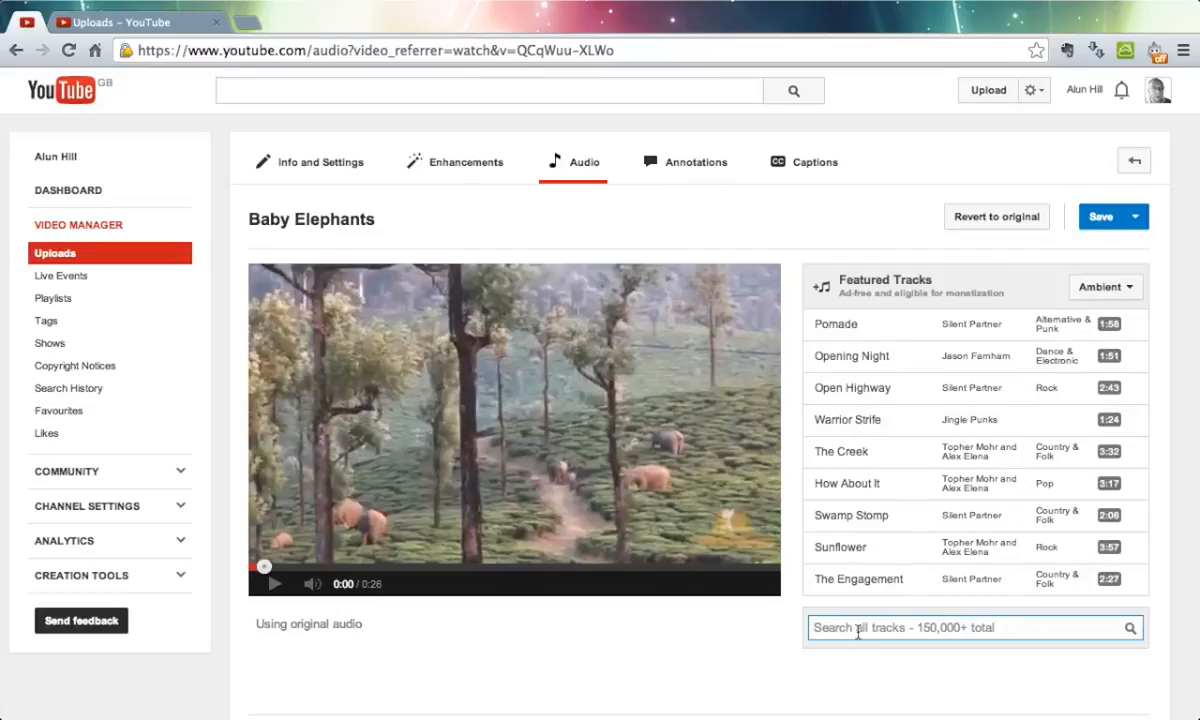
{"action": "type", "text": "am"}
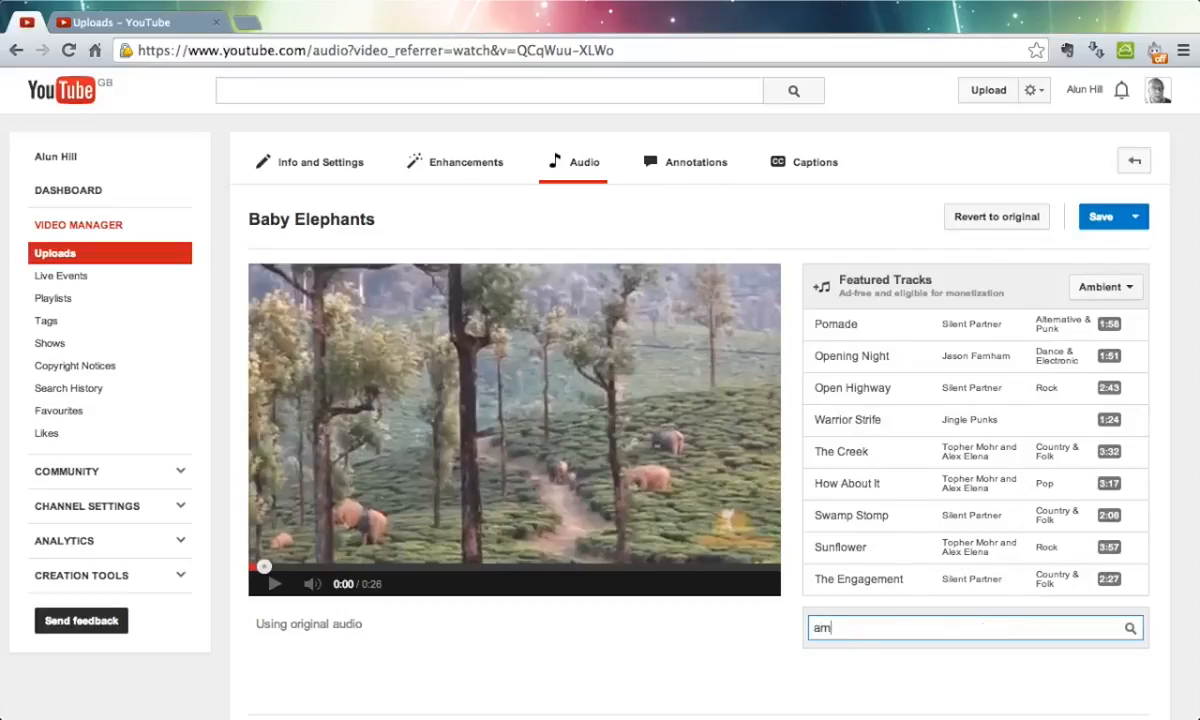
{"action": "type", "text": "bient"}
{"action": "left_click", "coordinate": [1131, 630]}
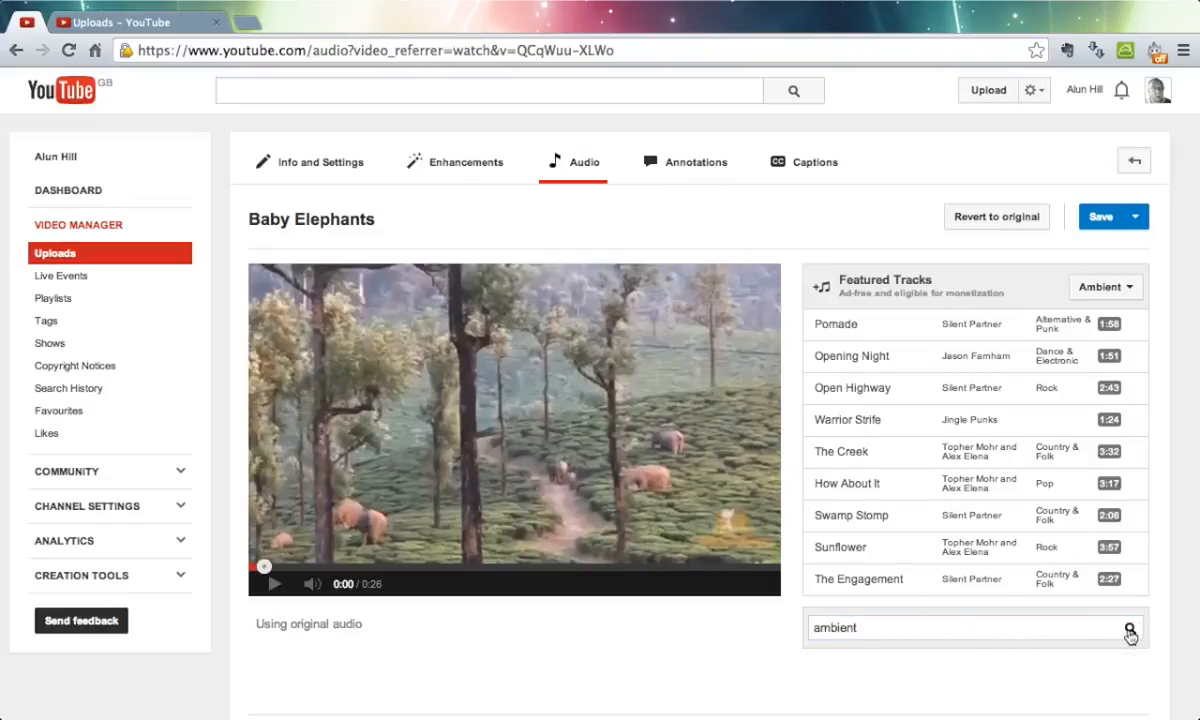
- Examine the ambient search results and the monetization note on the tagged tracks
{"action": "scroll", "coordinate": [716, 616], "scroll_direction": "down", "scroll_amount": 2}
{"action": "scroll", "coordinate": [716, 616], "scroll_direction": "down", "scroll_amount": 3}
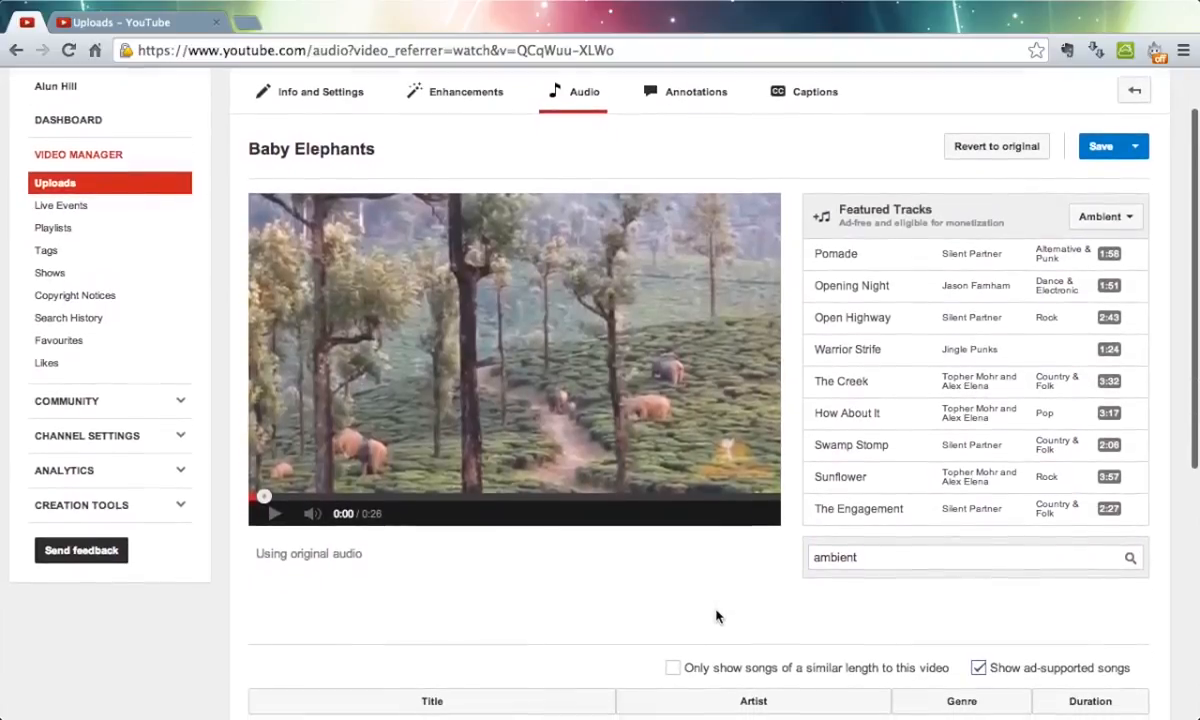
{"action": "scroll", "coordinate": [606, 530], "scroll_direction": "down", "scroll_amount": 5}
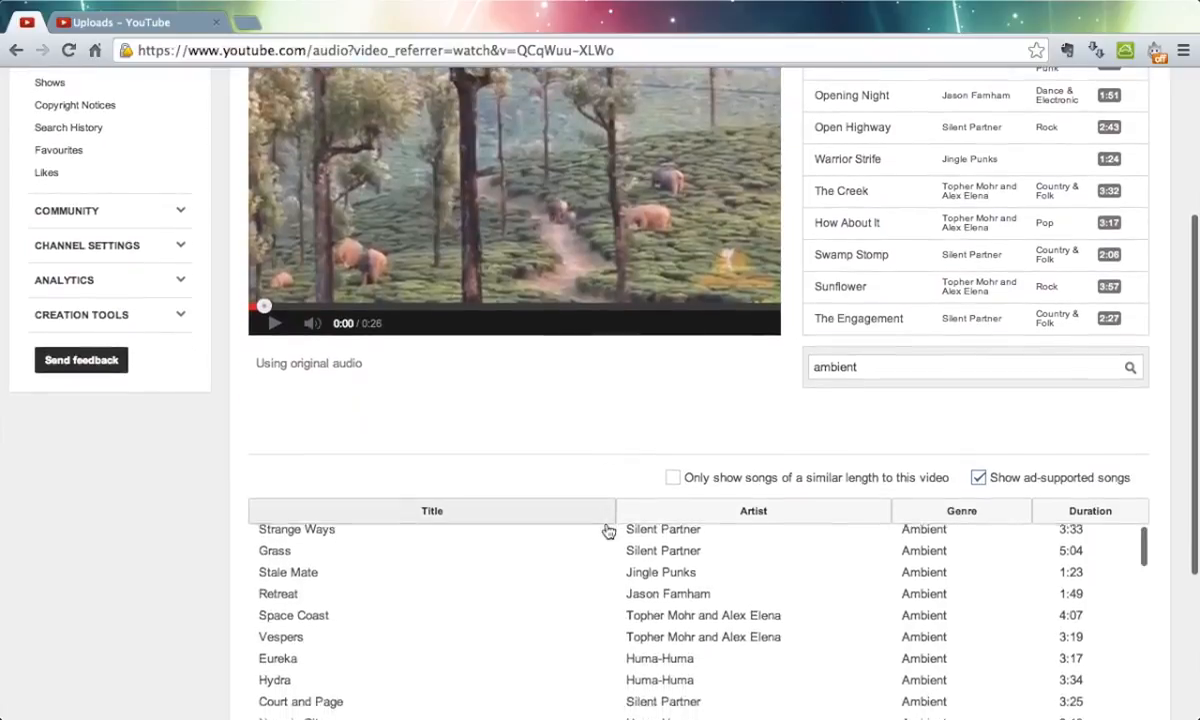
{"action": "scroll", "coordinate": [185, 654], "scroll_direction": "down", "scroll_amount": 5}
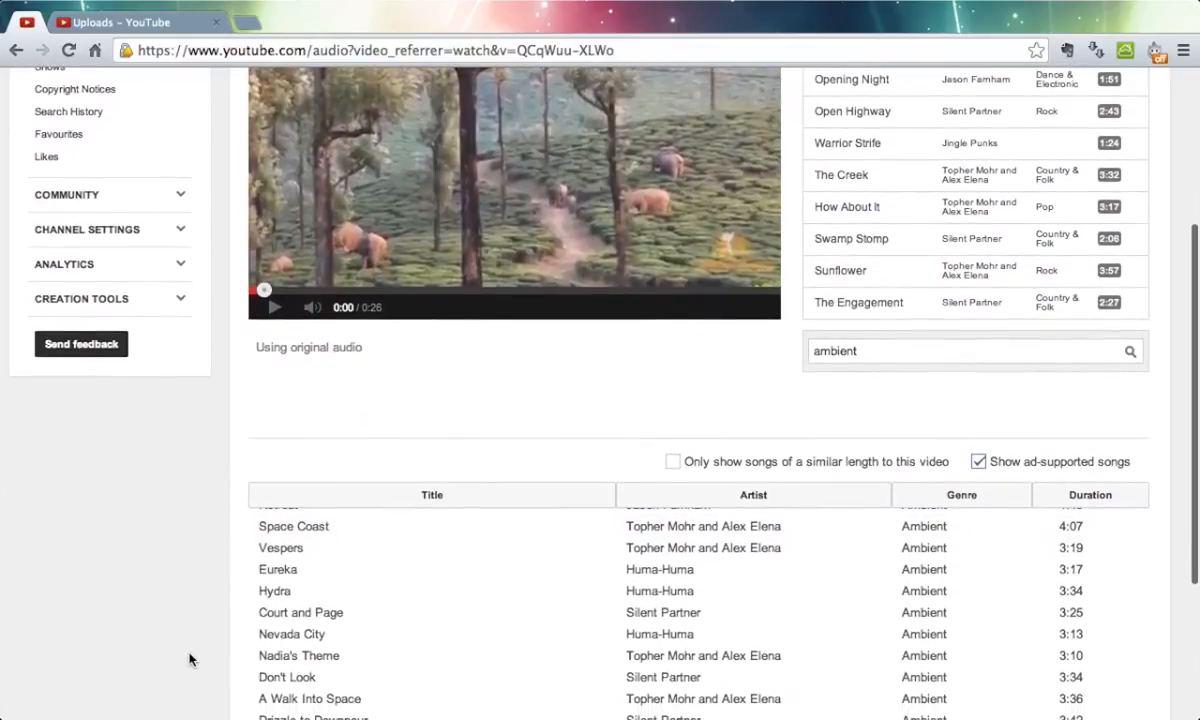
{"action": "scroll", "coordinate": [188, 583], "scroll_direction": "up", "scroll_amount": 8}
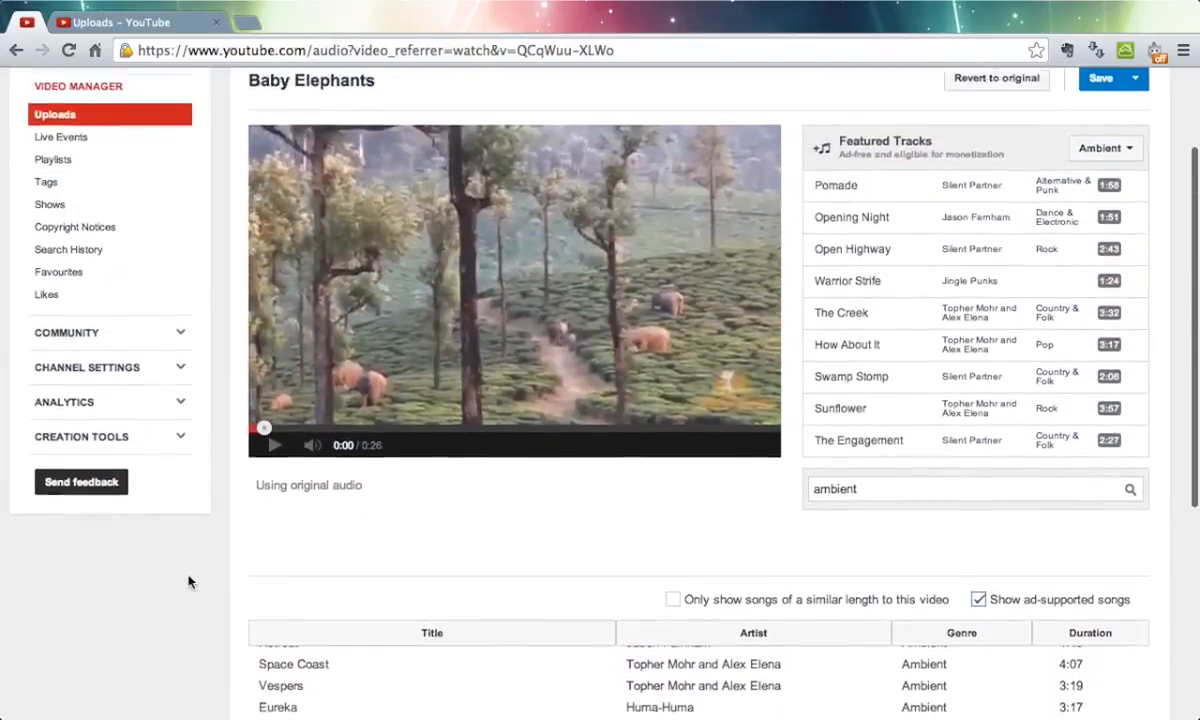
{"action": "scroll", "coordinate": [193, 613], "scroll_direction": "down", "scroll_amount": 6}
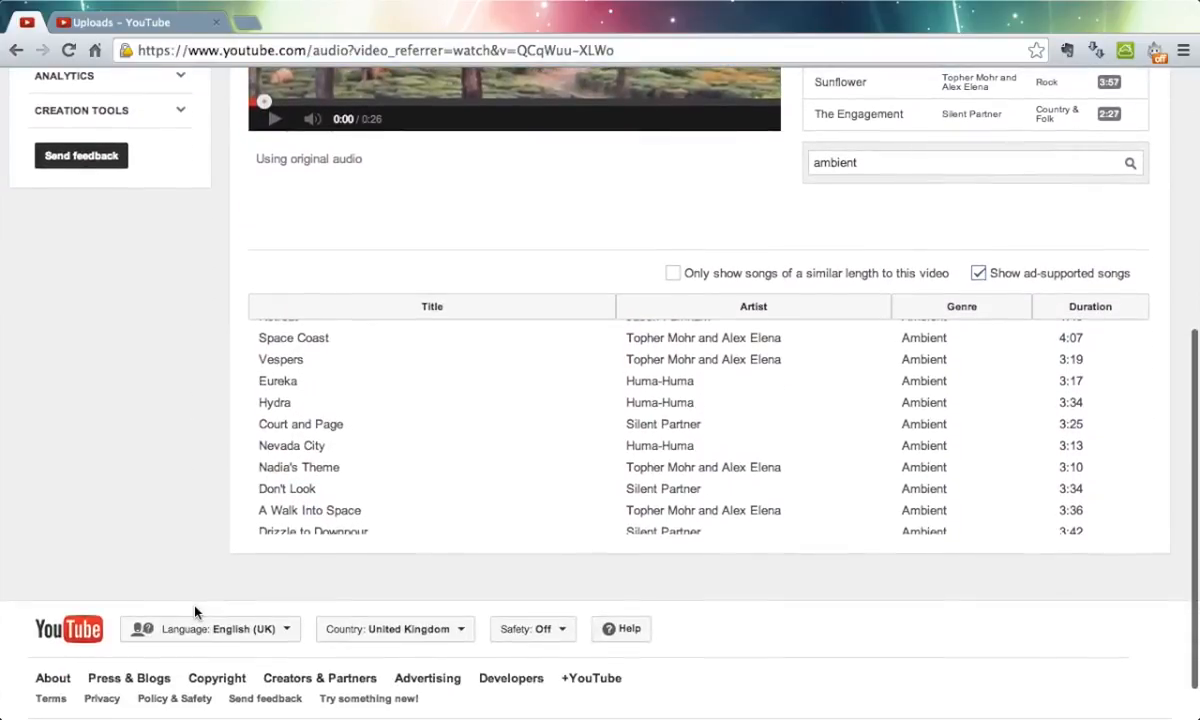
{"action": "scroll", "coordinate": [619, 493], "scroll_direction": "up", "scroll_amount": 5}
{"action": "scroll", "coordinate": [619, 493], "scroll_direction": "down", "scroll_amount": 10}
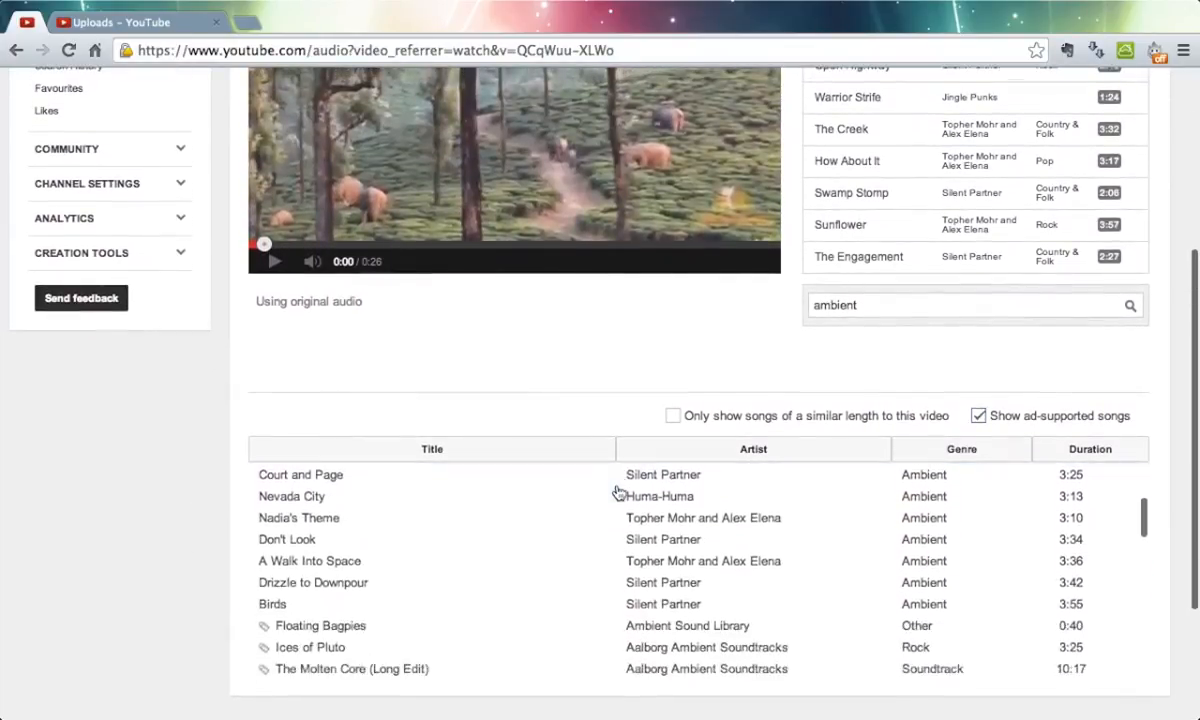
{"action": "scroll", "coordinate": [619, 493], "scroll_direction": "down", "scroll_amount": 1}
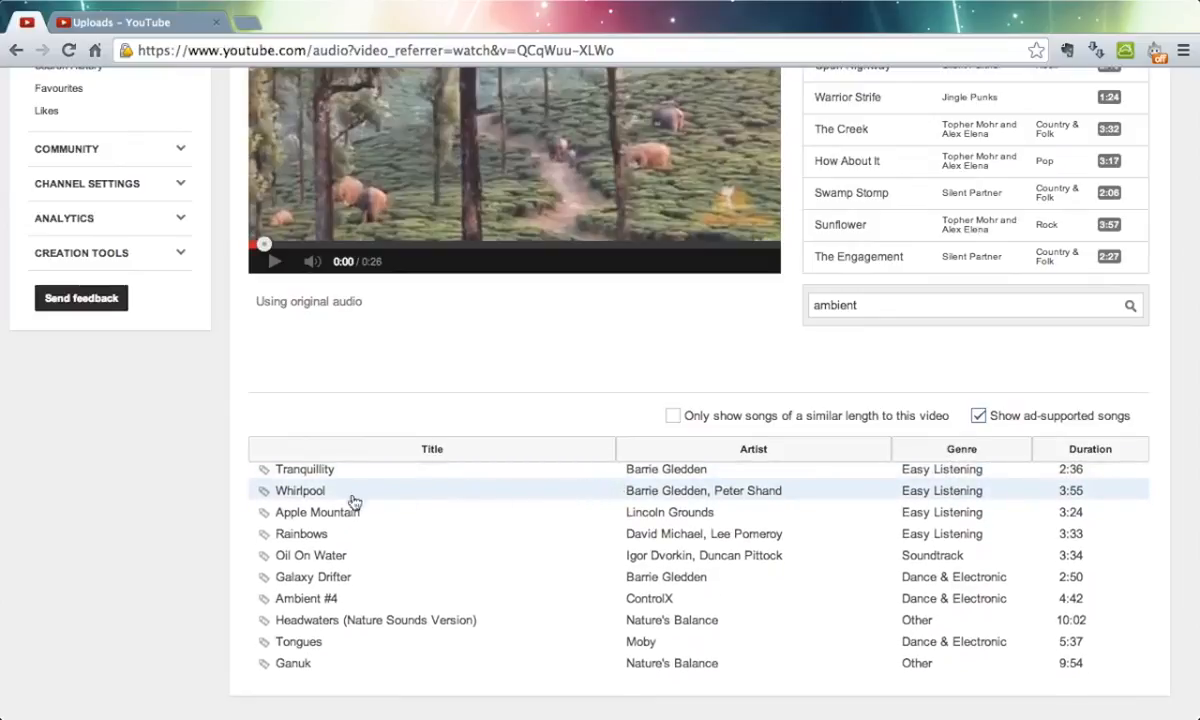
{"action": "mouse_move", "coordinate": [263, 499]}
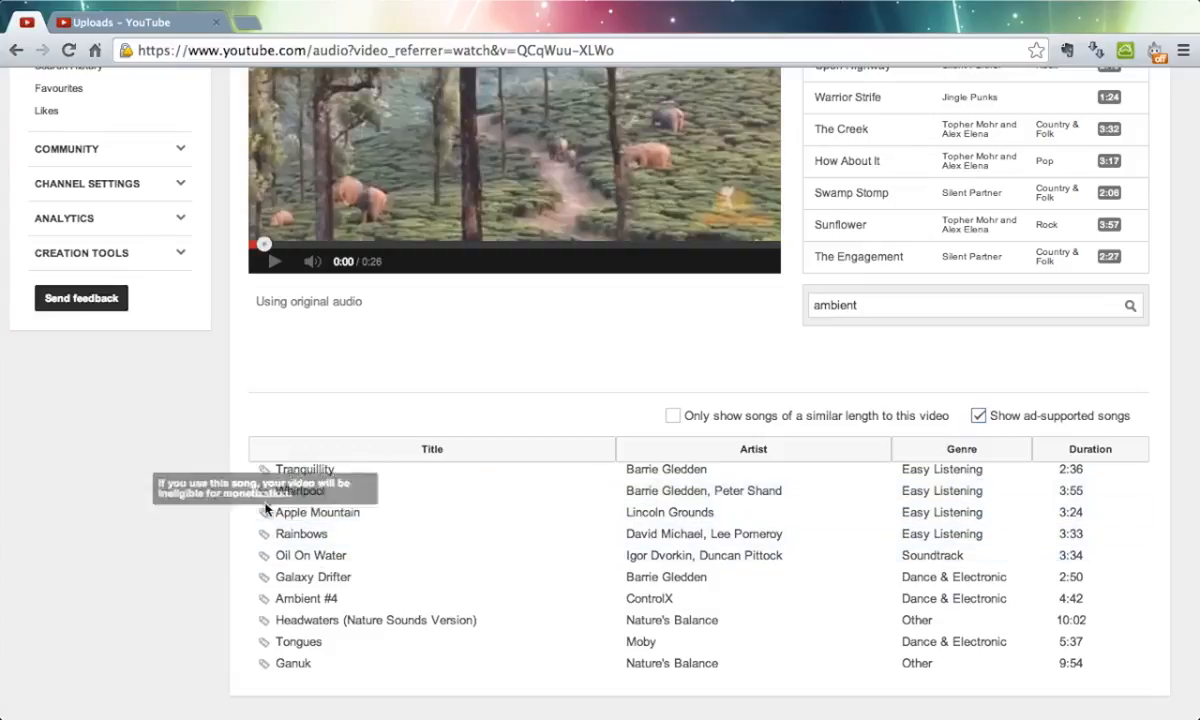
- Exclude ad-supported songs from the ambient search results
{"action": "scroll", "coordinate": [396, 533], "scroll_direction": "up", "scroll_amount": 6}
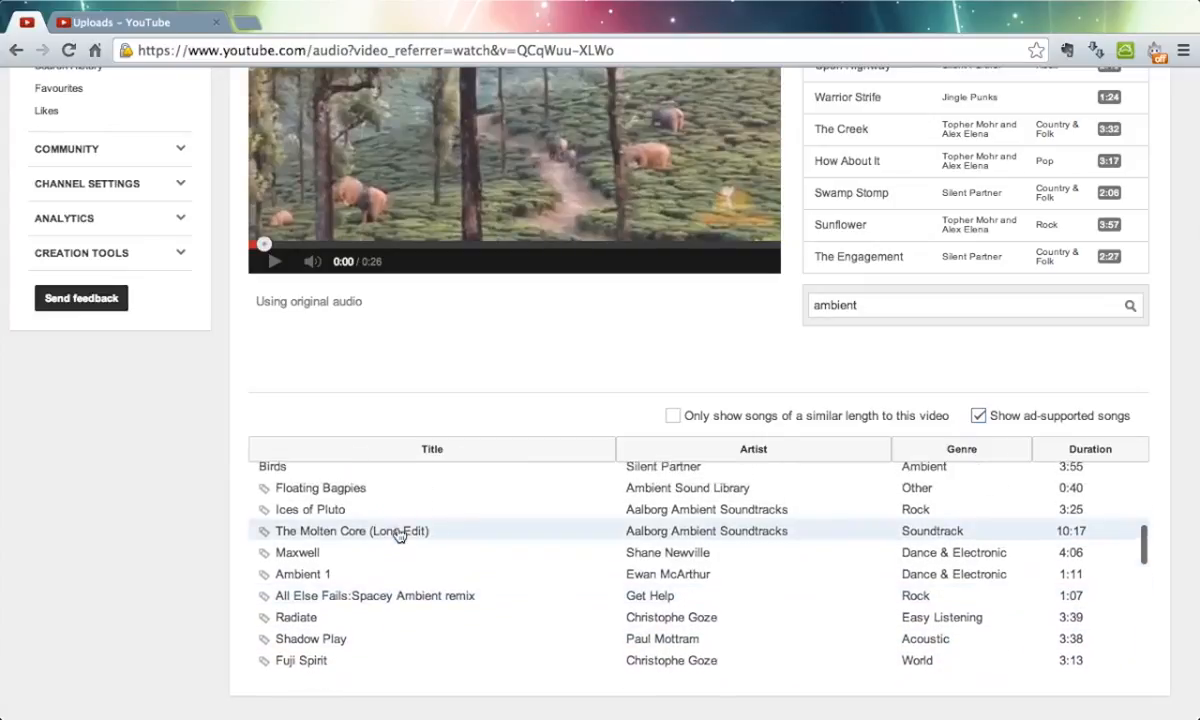
{"action": "left_click", "coordinate": [979, 416]}
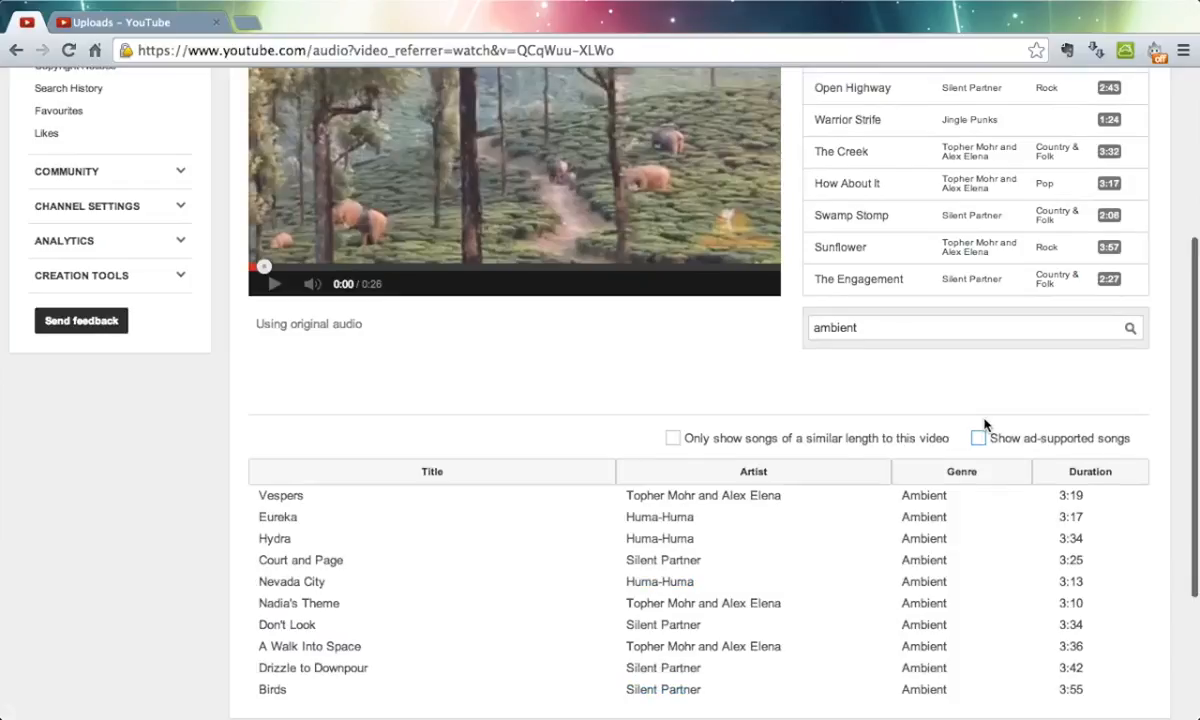
- Choose the track Grass from the ambient search results as the video's music, and pause the preview
{"action": "scroll", "coordinate": [983, 421], "scroll_direction": "down", "scroll_amount": 1}
{"action": "scroll", "coordinate": [290, 536], "scroll_direction": "down", "scroll_amount": 4}
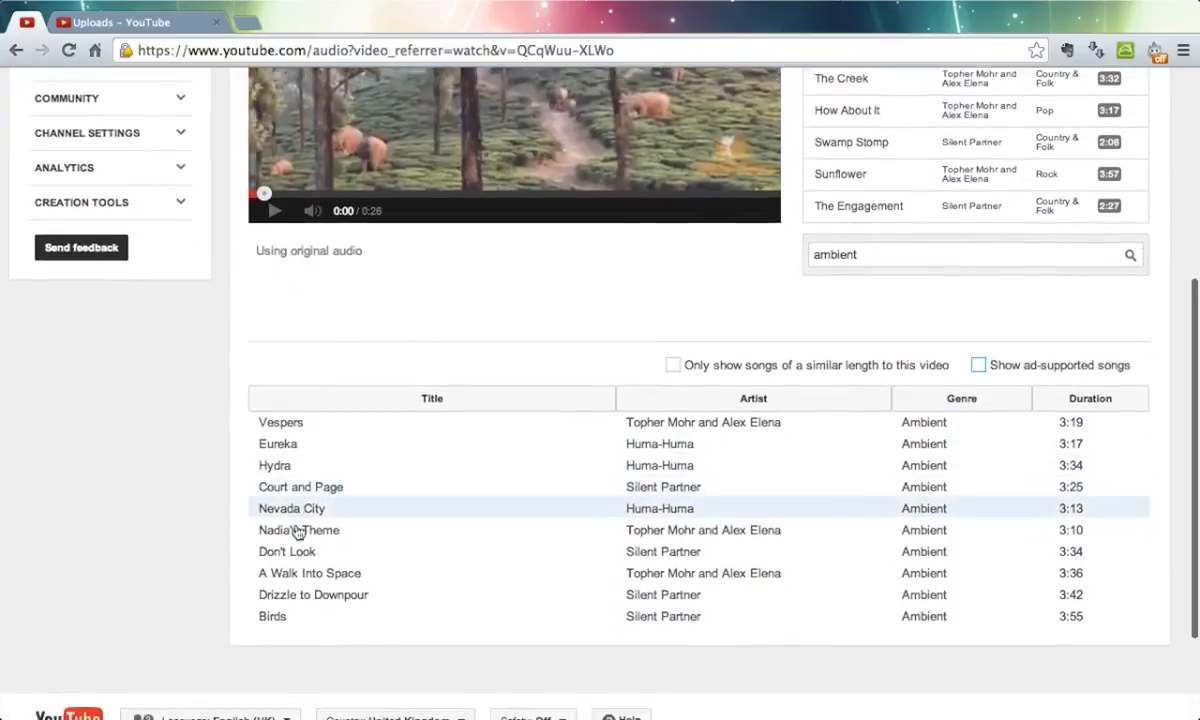
{"action": "scroll", "coordinate": [297, 533], "scroll_direction": "up", "scroll_amount": 4}
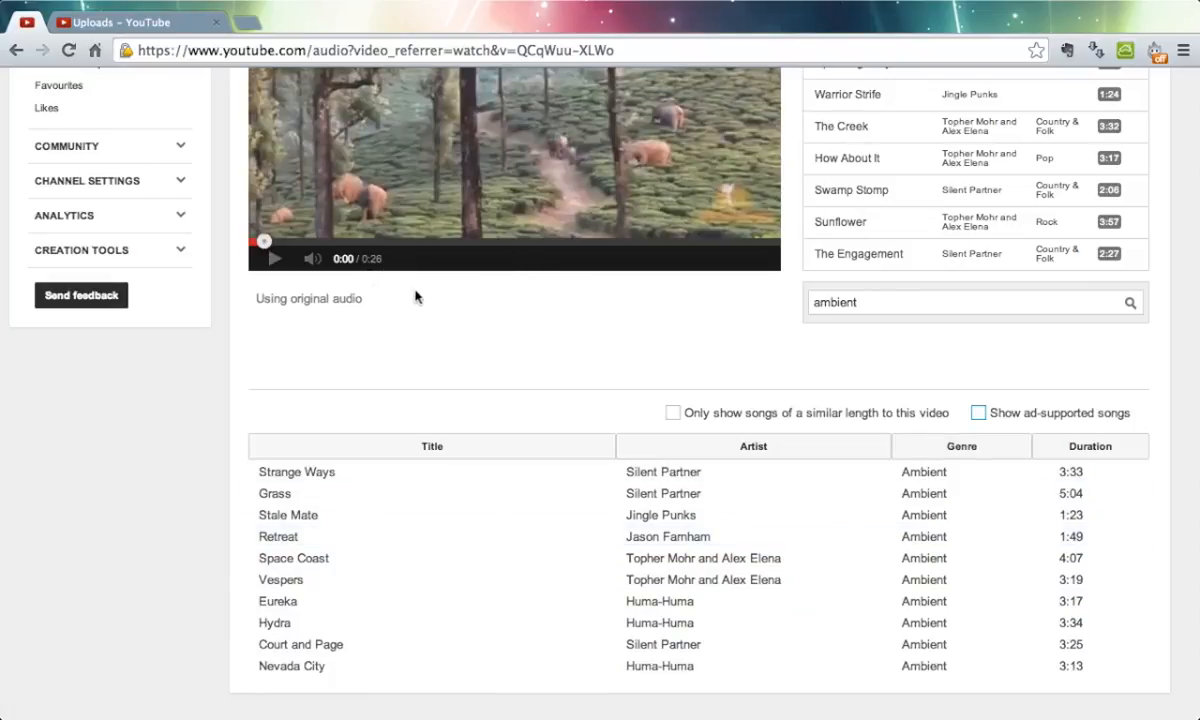
{"action": "left_click", "coordinate": [296, 504]}
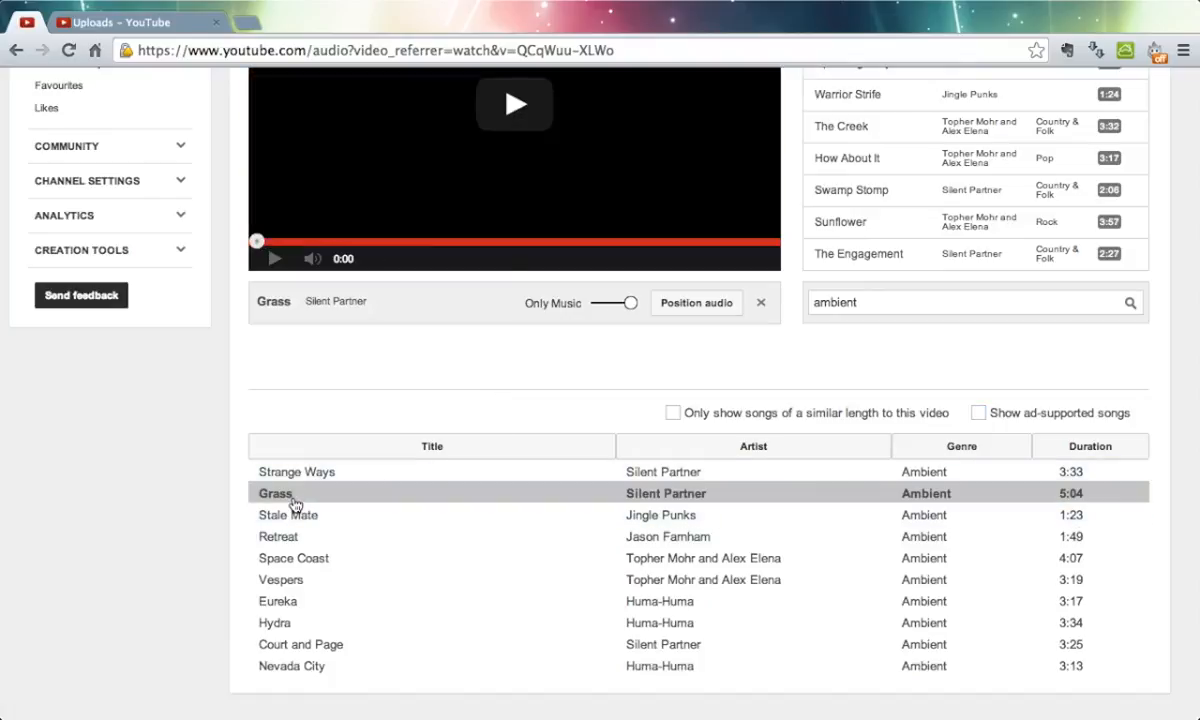
{"action": "scroll", "coordinate": [372, 373], "scroll_direction": "up", "scroll_amount": 2}
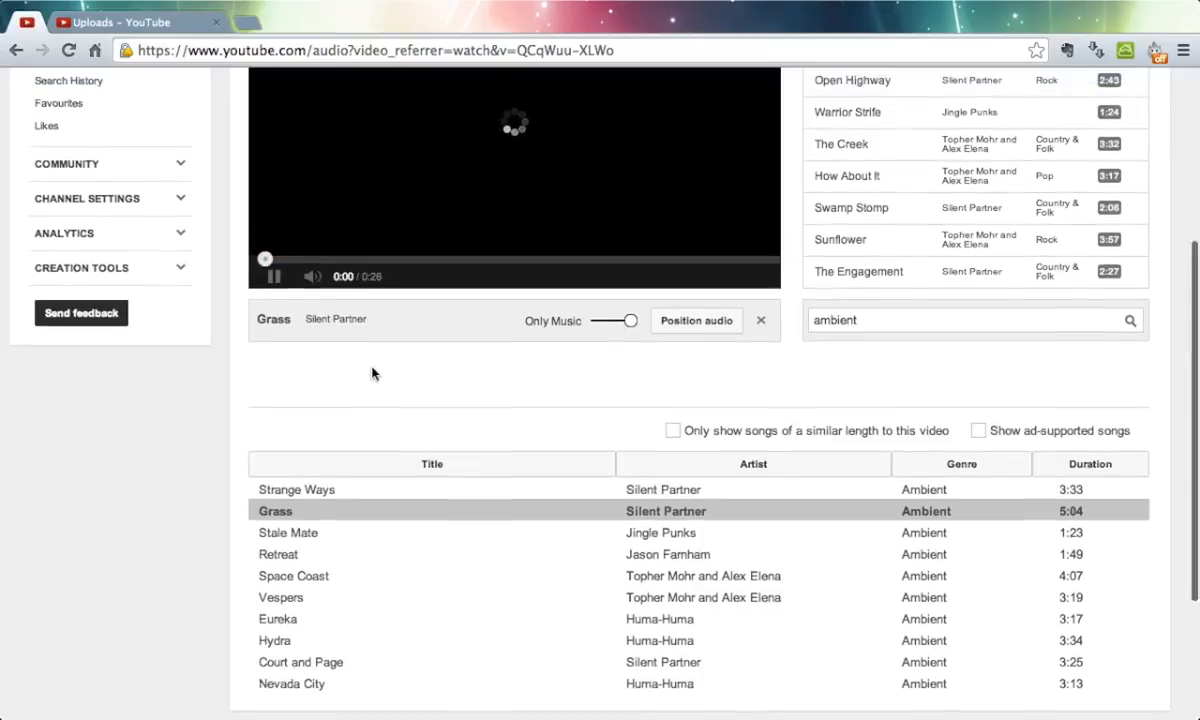
{"action": "scroll", "coordinate": [417, 391], "scroll_direction": "up", "scroll_amount": 2}
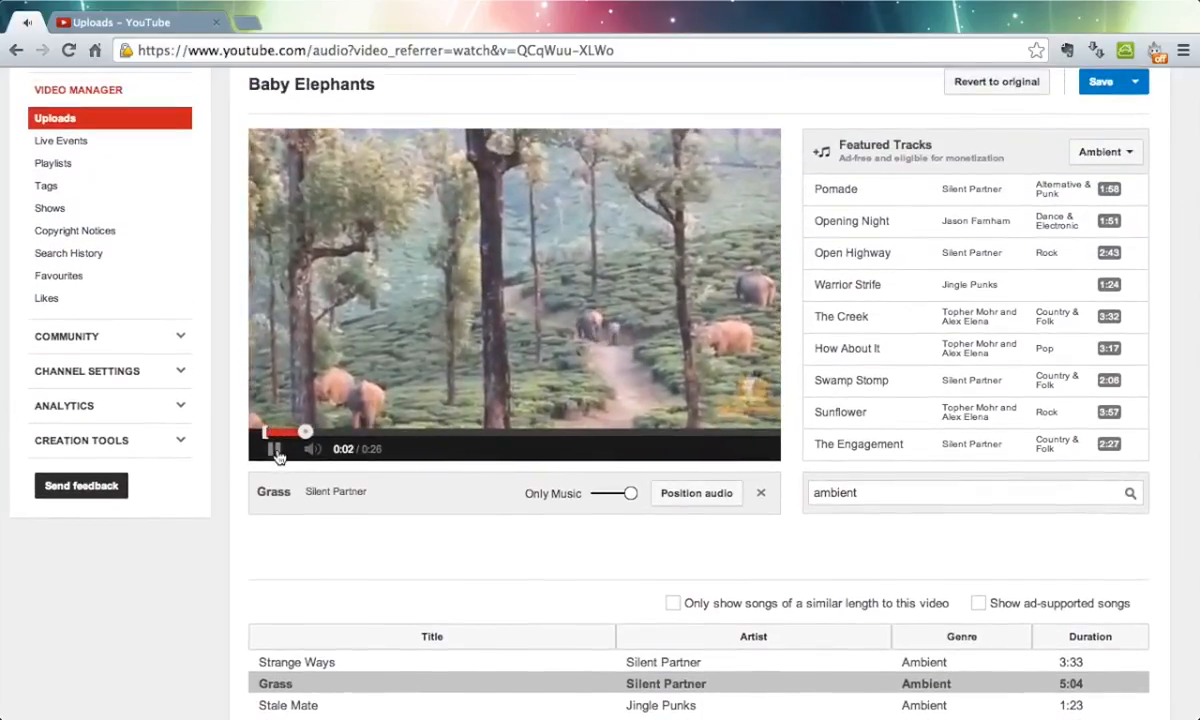
{"action": "left_click", "coordinate": [275, 449]}
- Review the audio positioning of the Grass track, and shorten the track to end at 0:11
{"action": "left_click", "coordinate": [695, 493]}
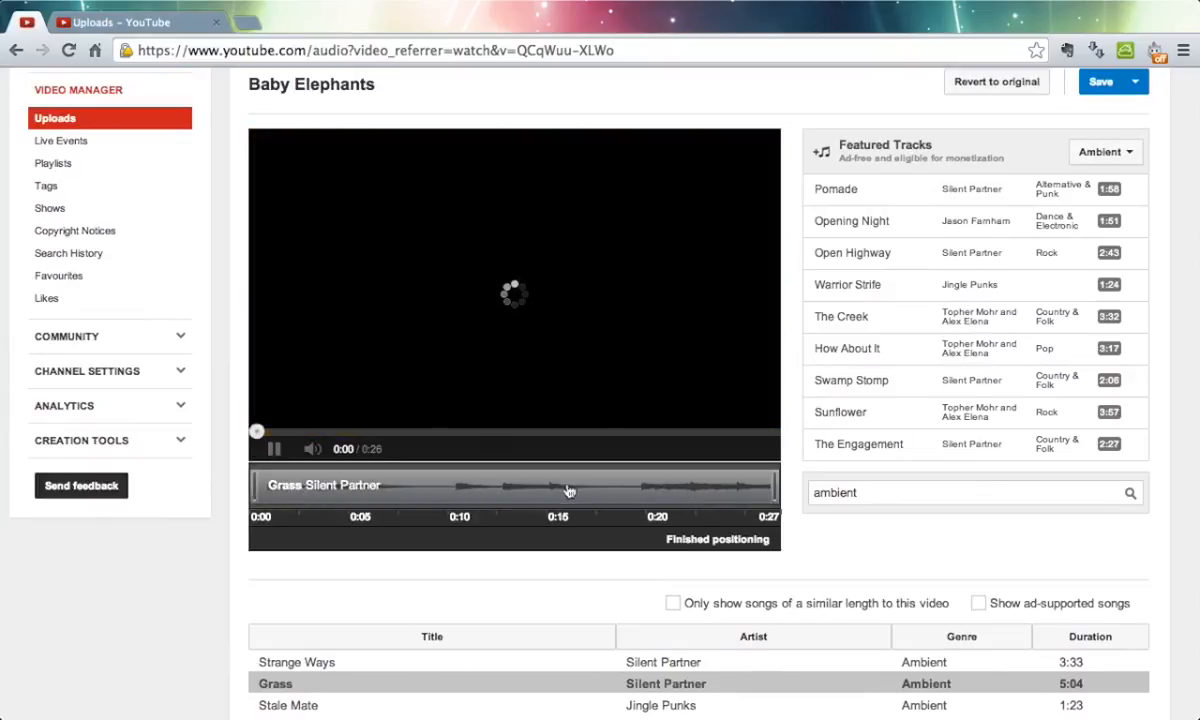
{"action": "left_click", "coordinate": [276, 451]}
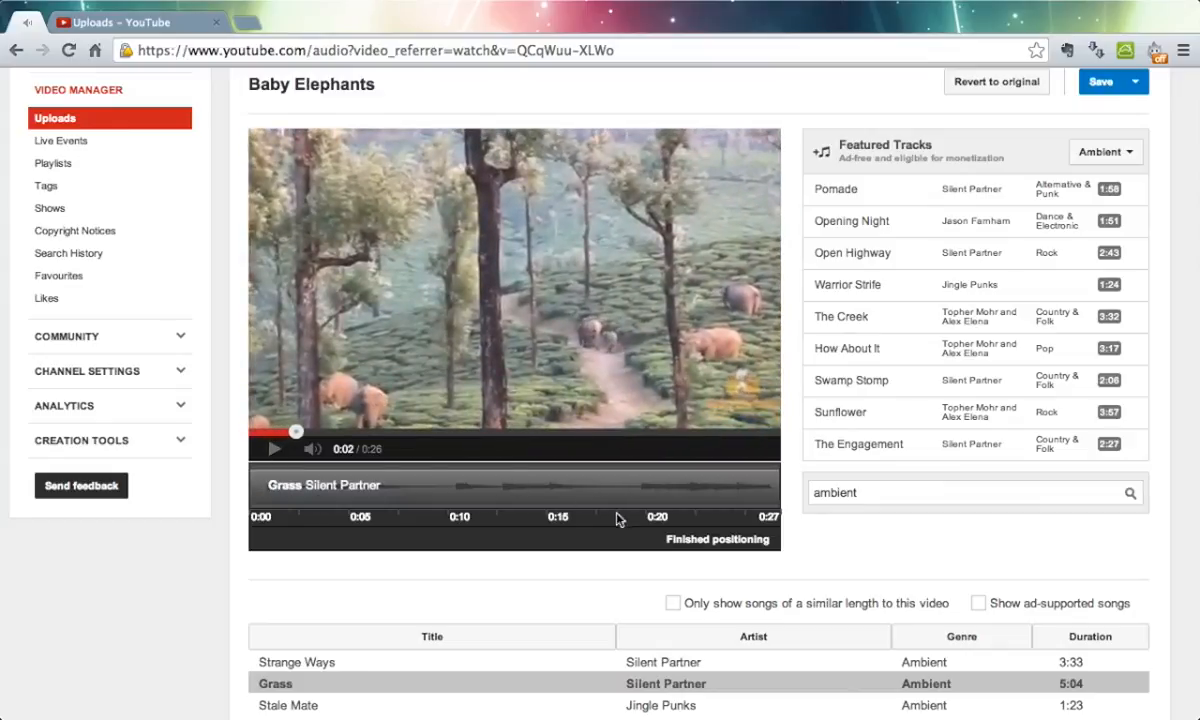
{"action": "left_click", "coordinate": [704, 540]}
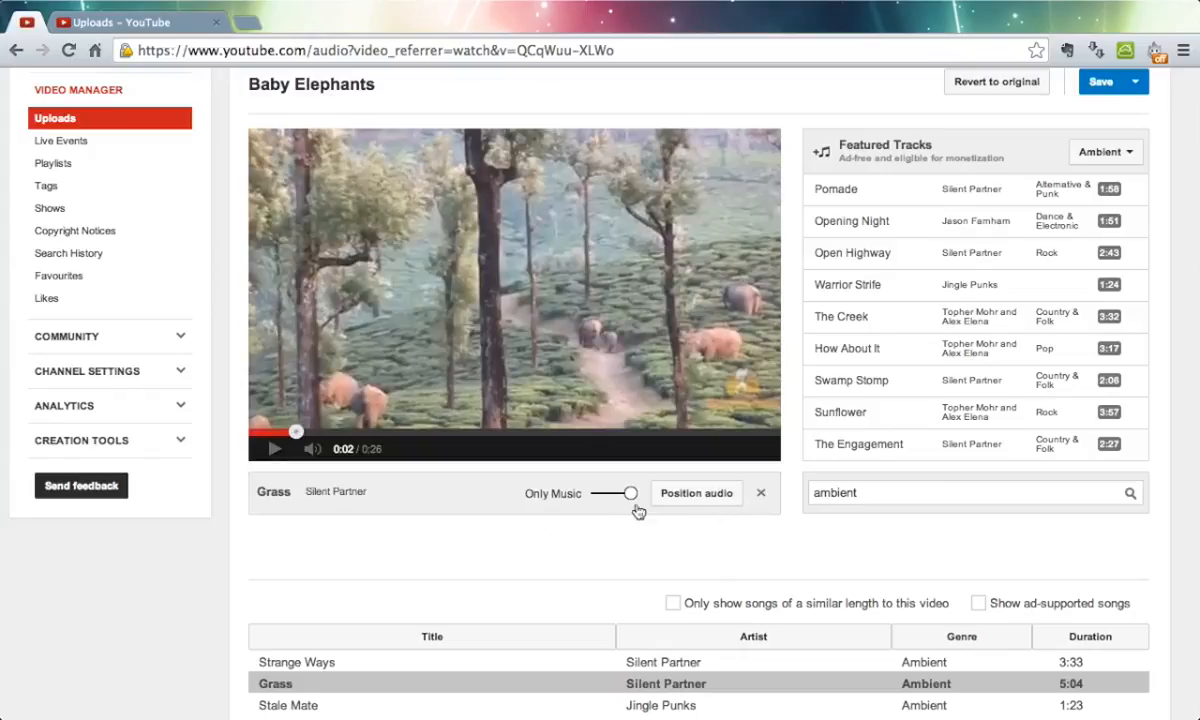
{"action": "left_click", "coordinate": [697, 497]}
{"action": "left_click_drag", "start_coordinate": [767, 487], "coordinate": [478, 485]}
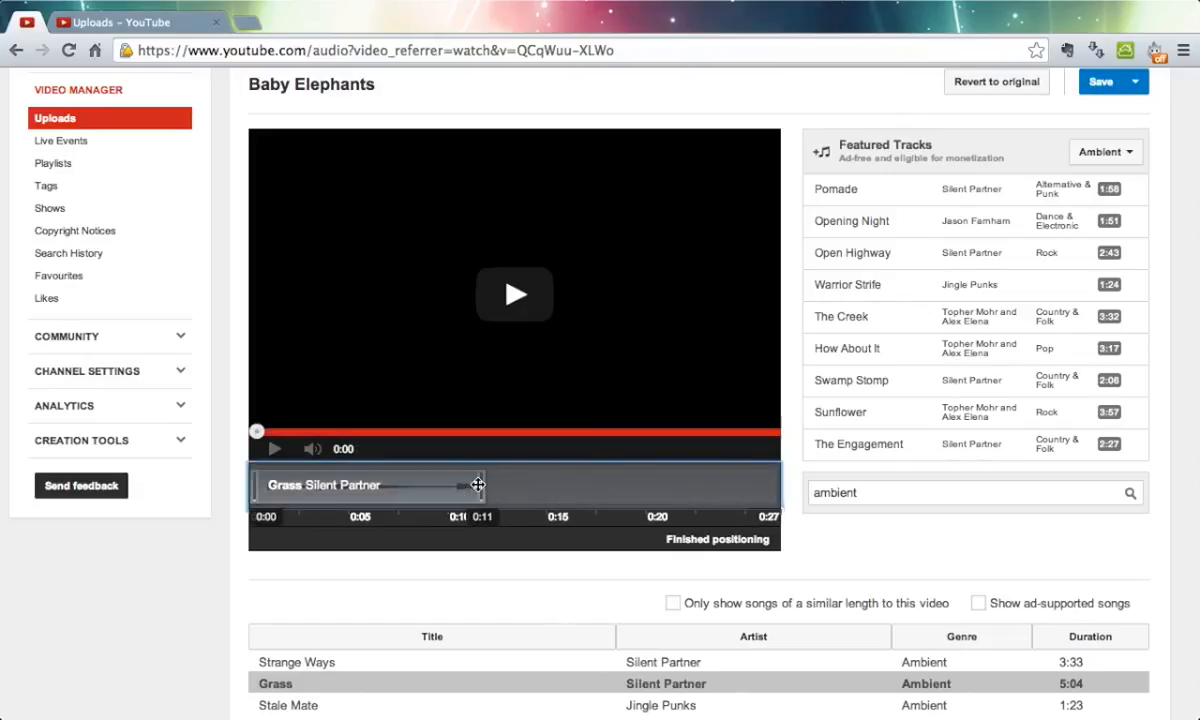
{"action": "left_click", "coordinate": [705, 539]}
- Replace the music with the ambient track Space Coast and open its audio positioning
{"action": "scroll", "coordinate": [400, 580], "scroll_direction": "down", "scroll_amount": 2}
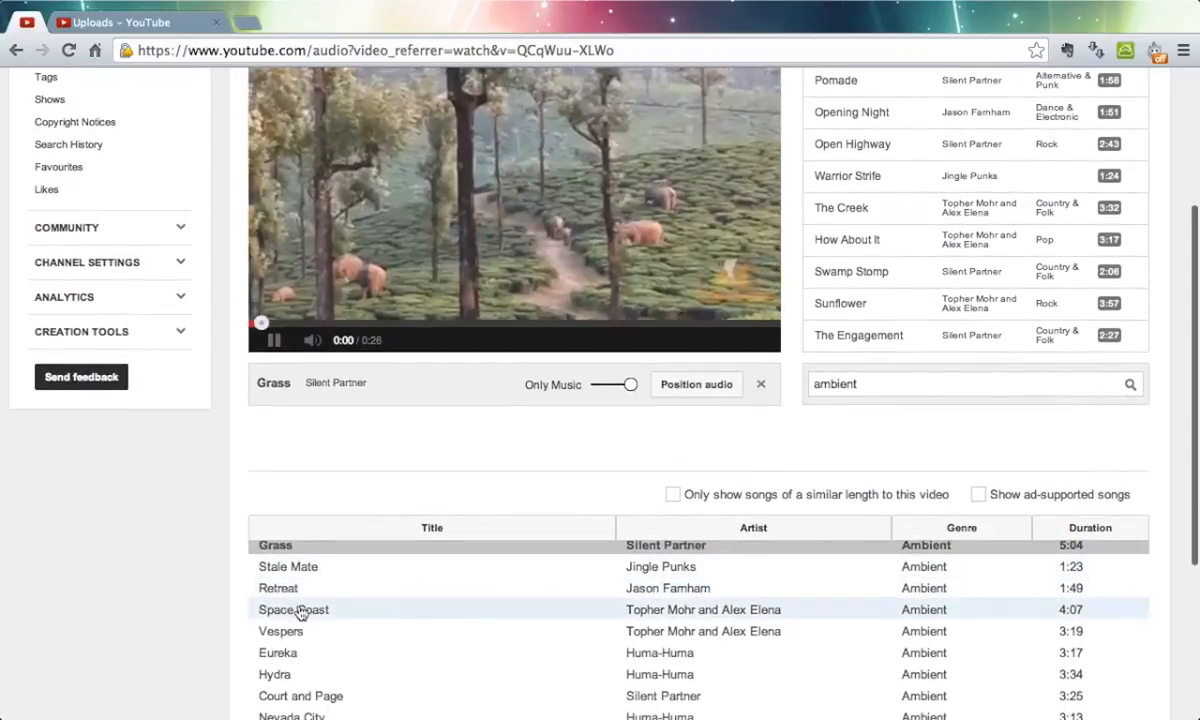
{"action": "left_click", "coordinate": [300, 611]}
{"action": "left_click", "coordinate": [692, 387]}
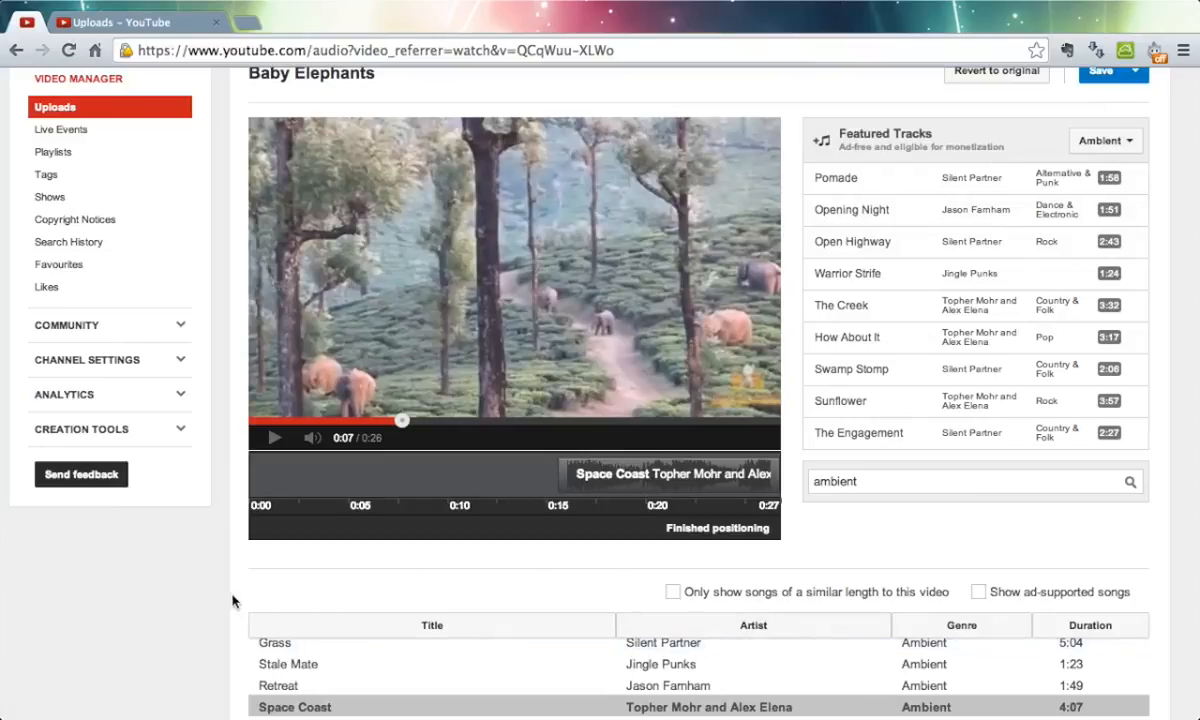
- Stretch the Space Coast track to span the video from 0:00 to 0:26, and pause the preview
{"action": "scroll", "coordinate": [232, 601], "scroll_direction": "down", "scroll_amount": 3}
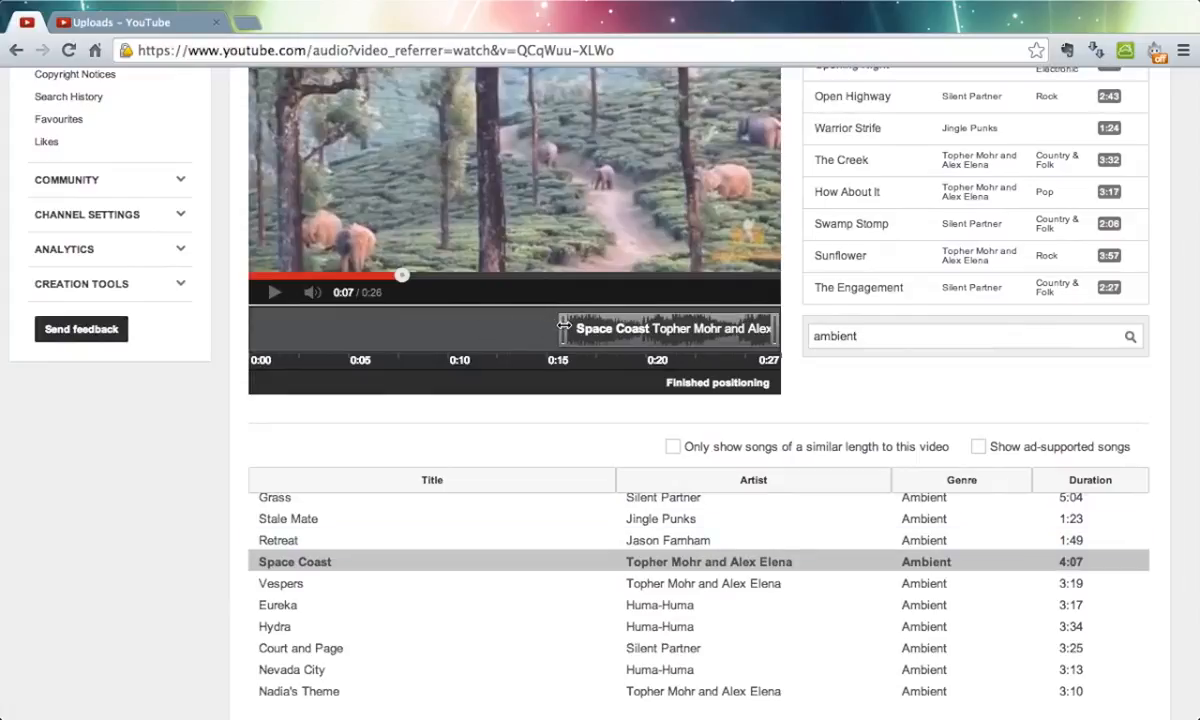
{"action": "left_click_drag", "start_coordinate": [563, 327], "coordinate": [252, 328]}
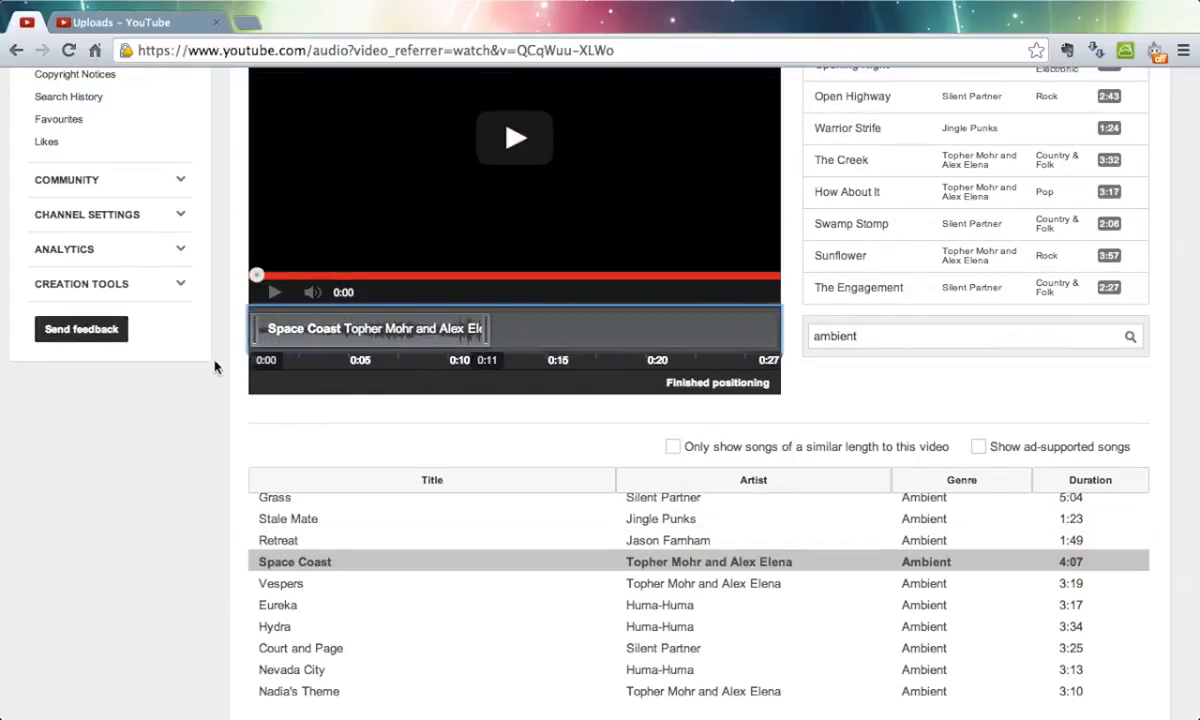
{"action": "left_click_drag", "start_coordinate": [490, 336], "coordinate": [793, 338]}
{"action": "scroll", "coordinate": [144, 511], "scroll_direction": "up", "scroll_amount": 2}
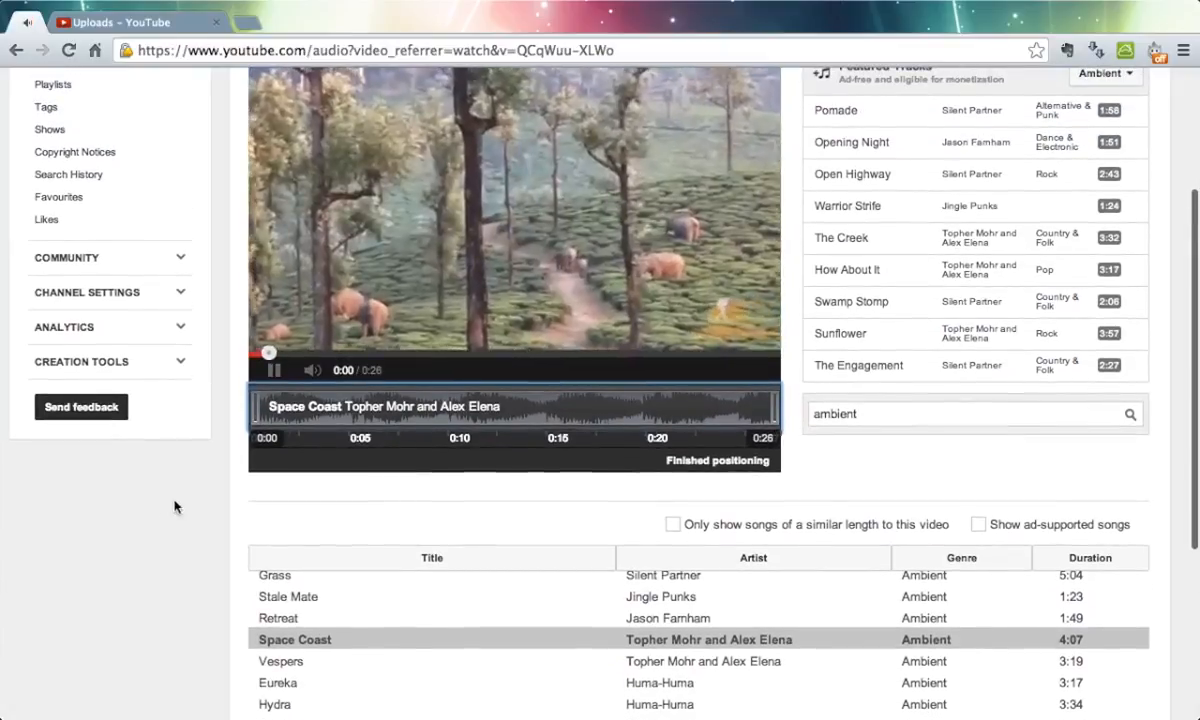
{"action": "left_click", "coordinate": [277, 373]}
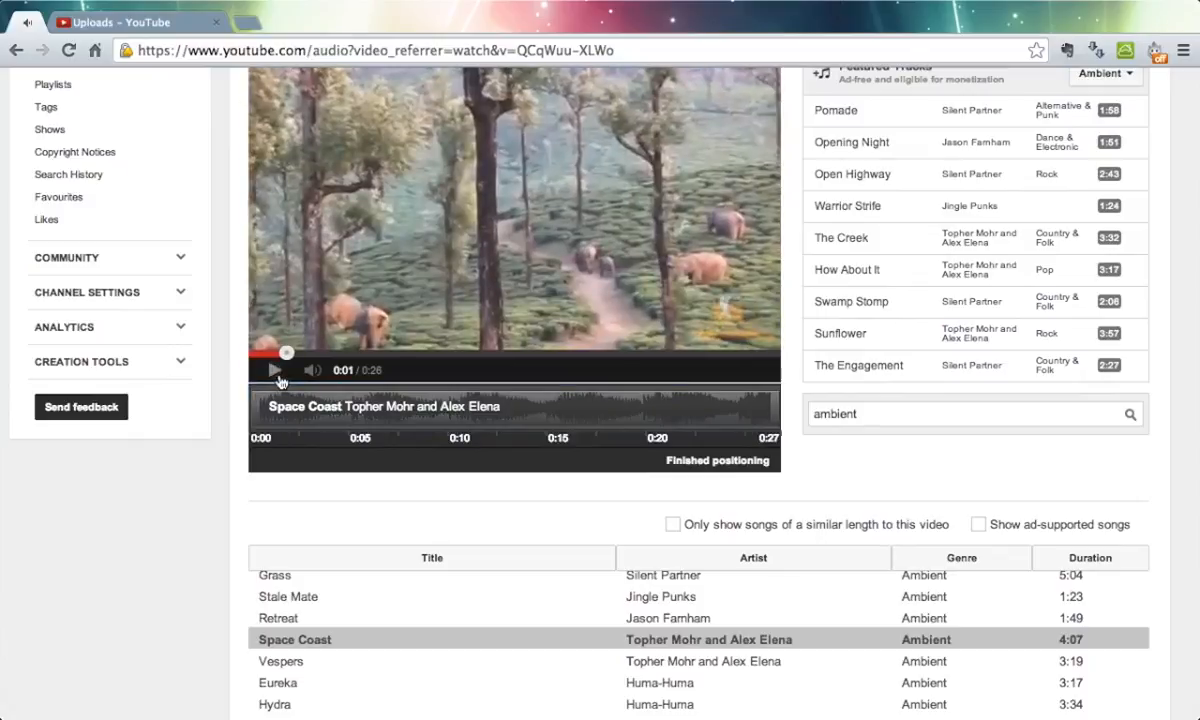
- Show the Hip Hop & Rap genre in the featured tracks and look over its songs
{"action": "scroll", "coordinate": [180, 550], "scroll_direction": "down", "scroll_amount": 3}
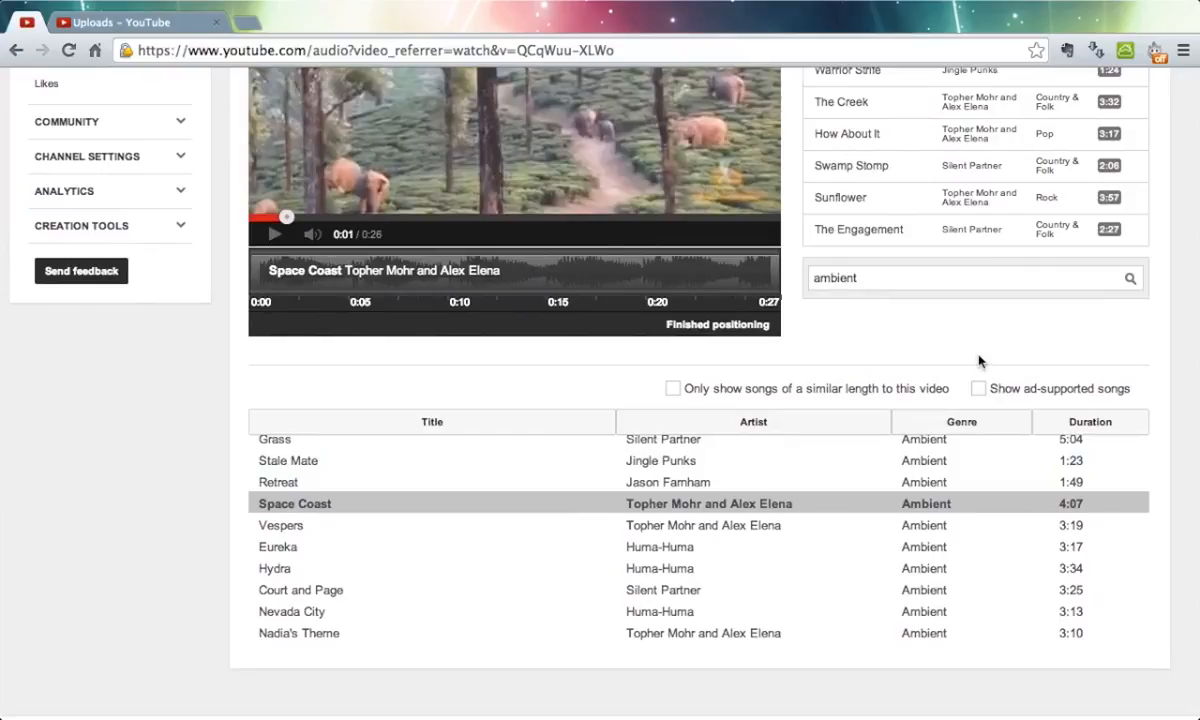
{"action": "scroll", "coordinate": [978, 361], "scroll_direction": "down", "scroll_amount": 1}
{"action": "scroll", "coordinate": [977, 350], "scroll_direction": "up", "scroll_amount": 5}
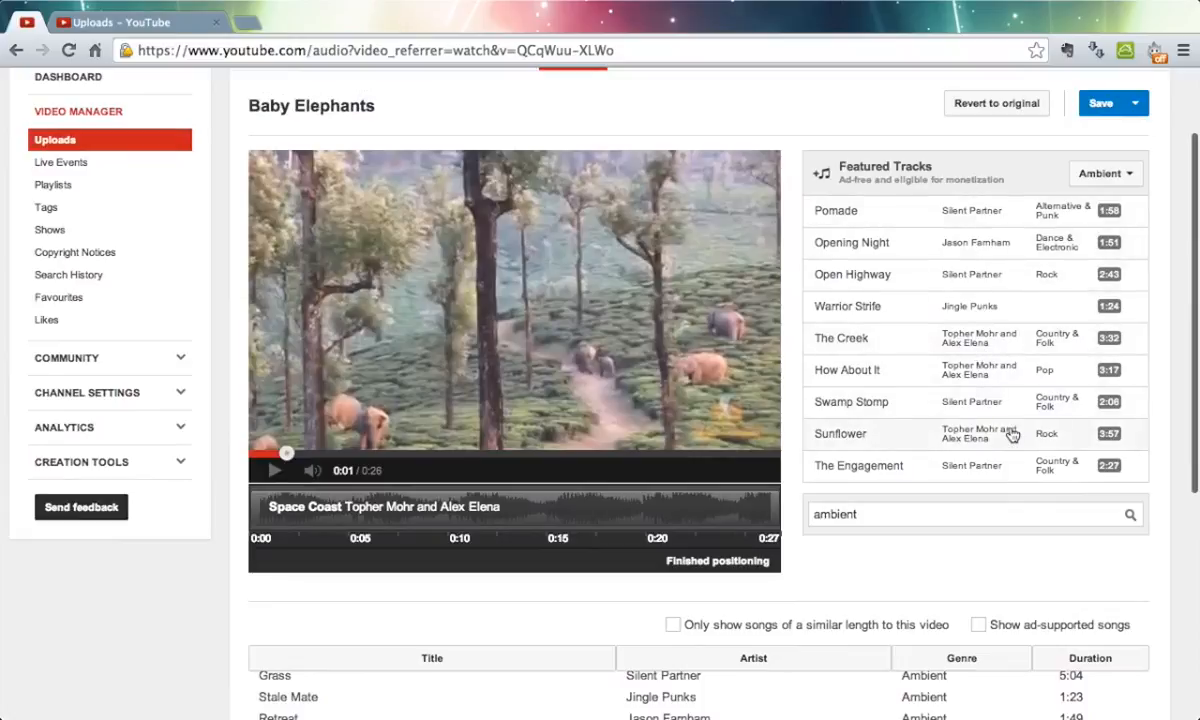
{"action": "left_click", "coordinate": [1095, 180]}
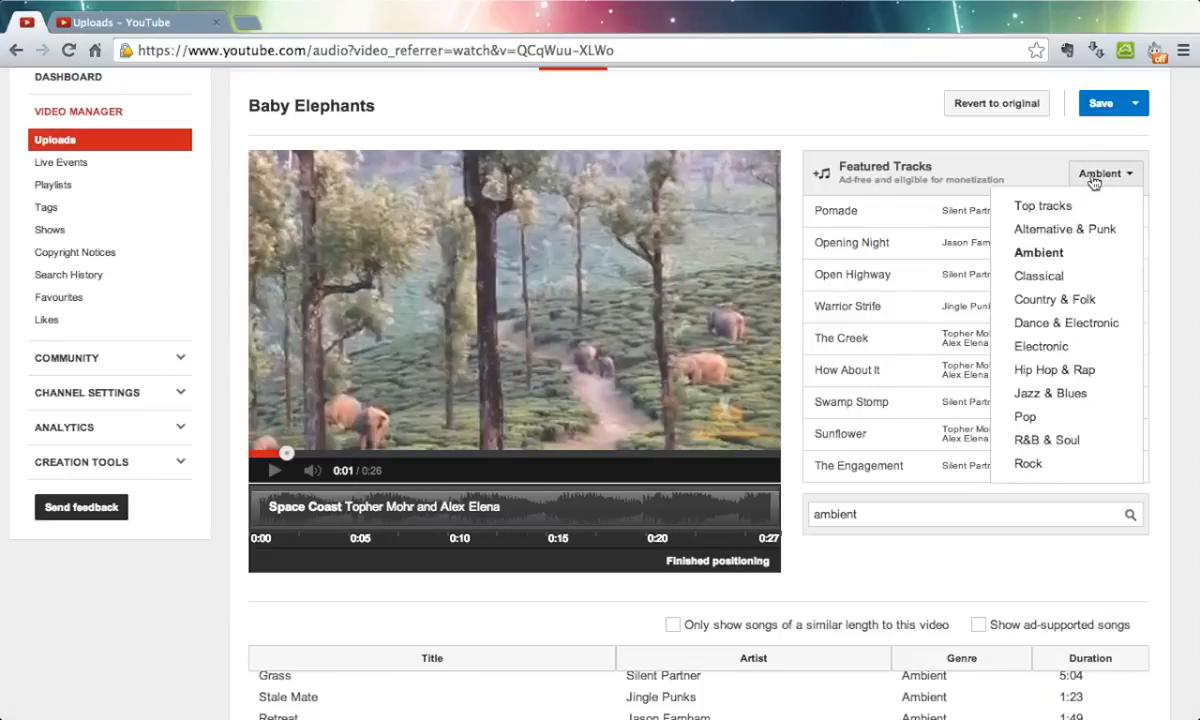
{"action": "left_click", "coordinate": [1077, 374]}
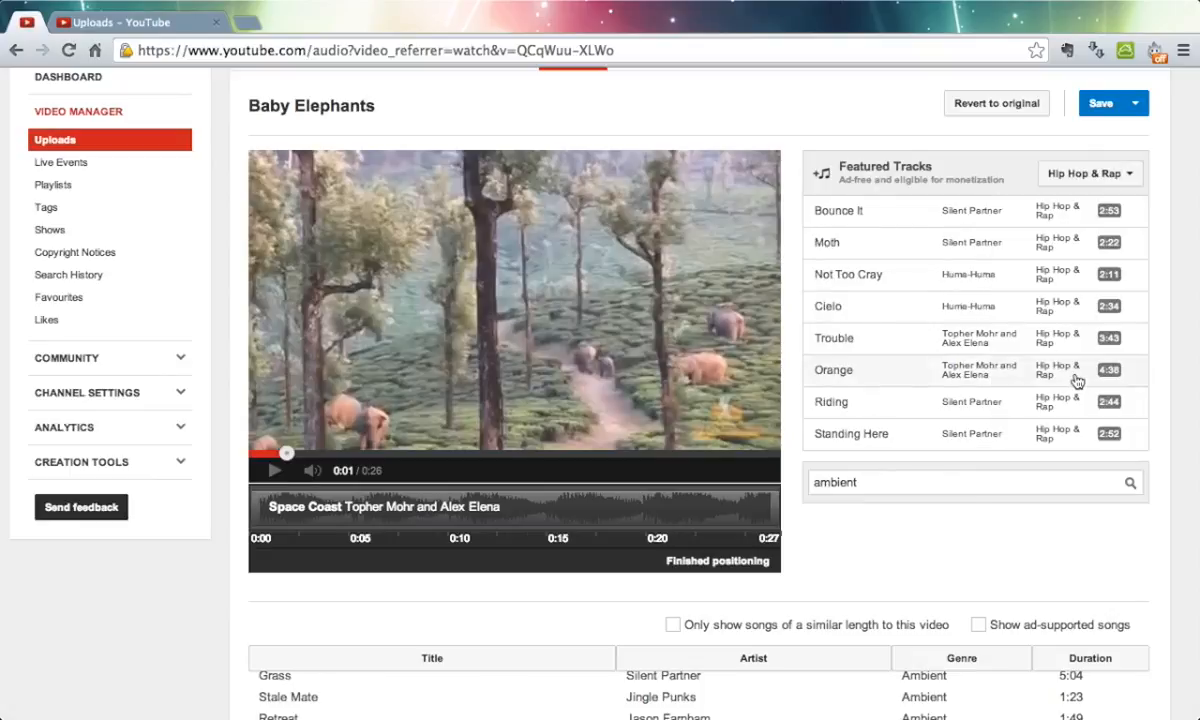
{"action": "scroll", "coordinate": [1018, 308], "scroll_direction": "down", "scroll_amount": 2}
{"action": "scroll", "coordinate": [1018, 312], "scroll_direction": "up", "scroll_amount": 3}
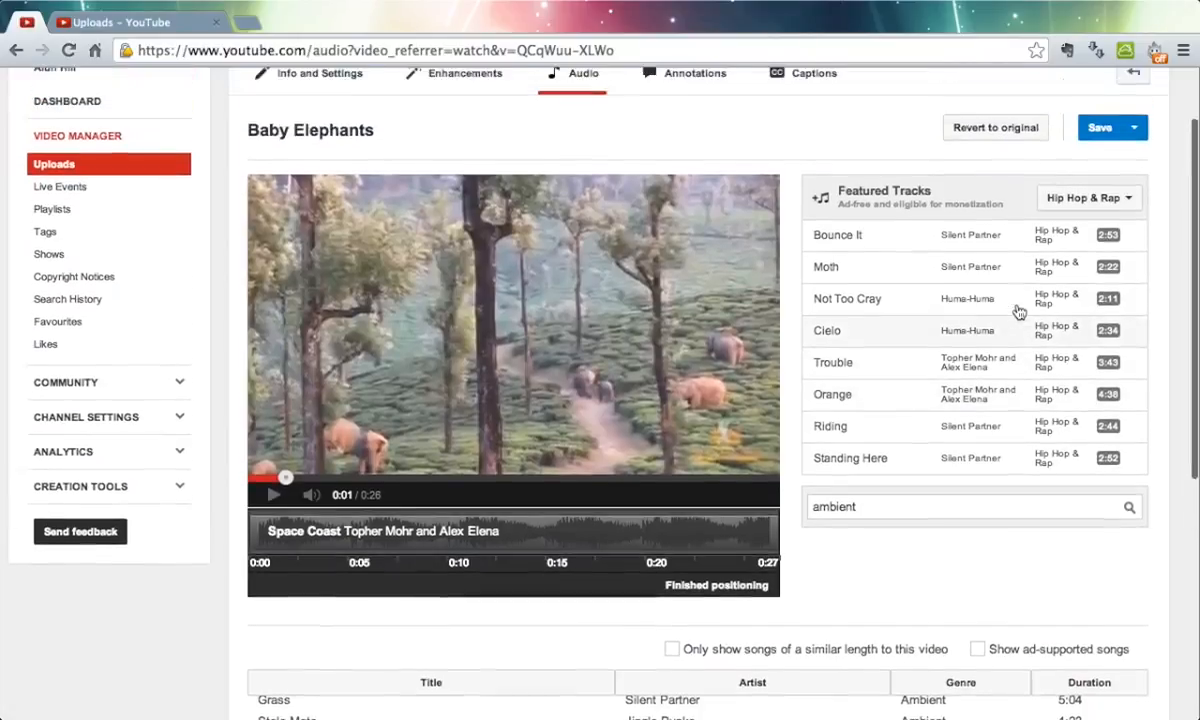
{"action": "scroll", "coordinate": [1015, 565], "scroll_direction": "down", "scroll_amount": 3}
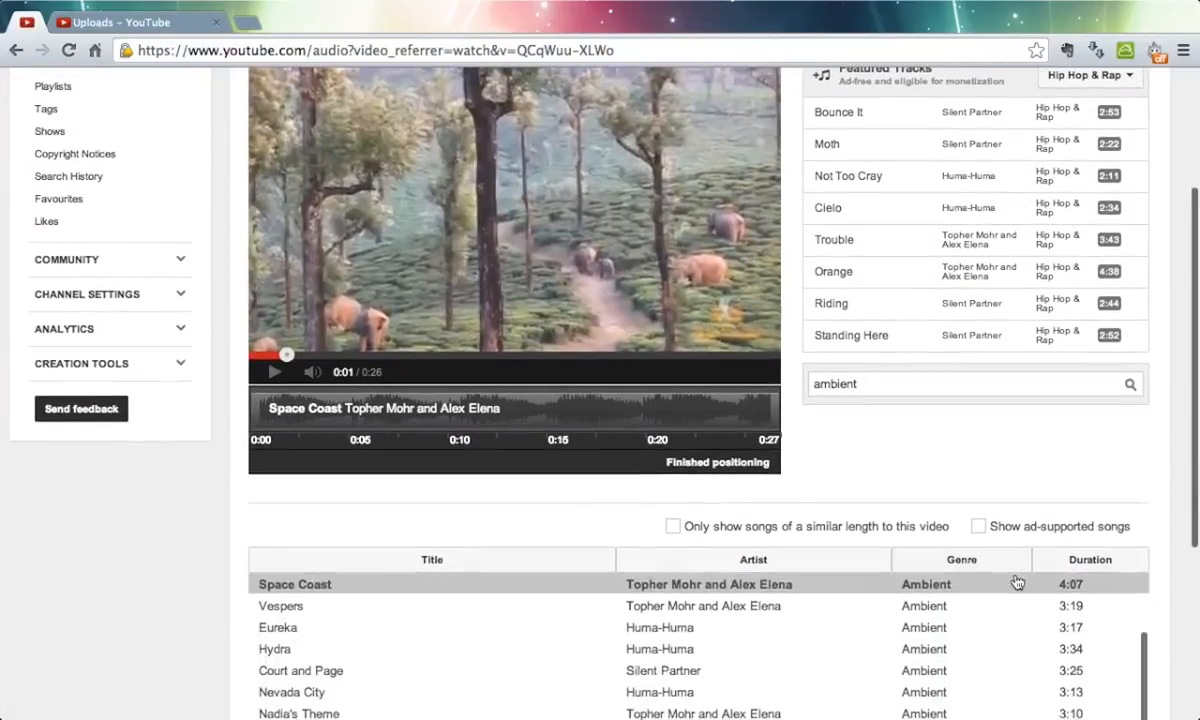
- Search all tracks for "punk" and examine the titles, artists and genres in the results
{"action": "double_click", "coordinate": [906, 384]}
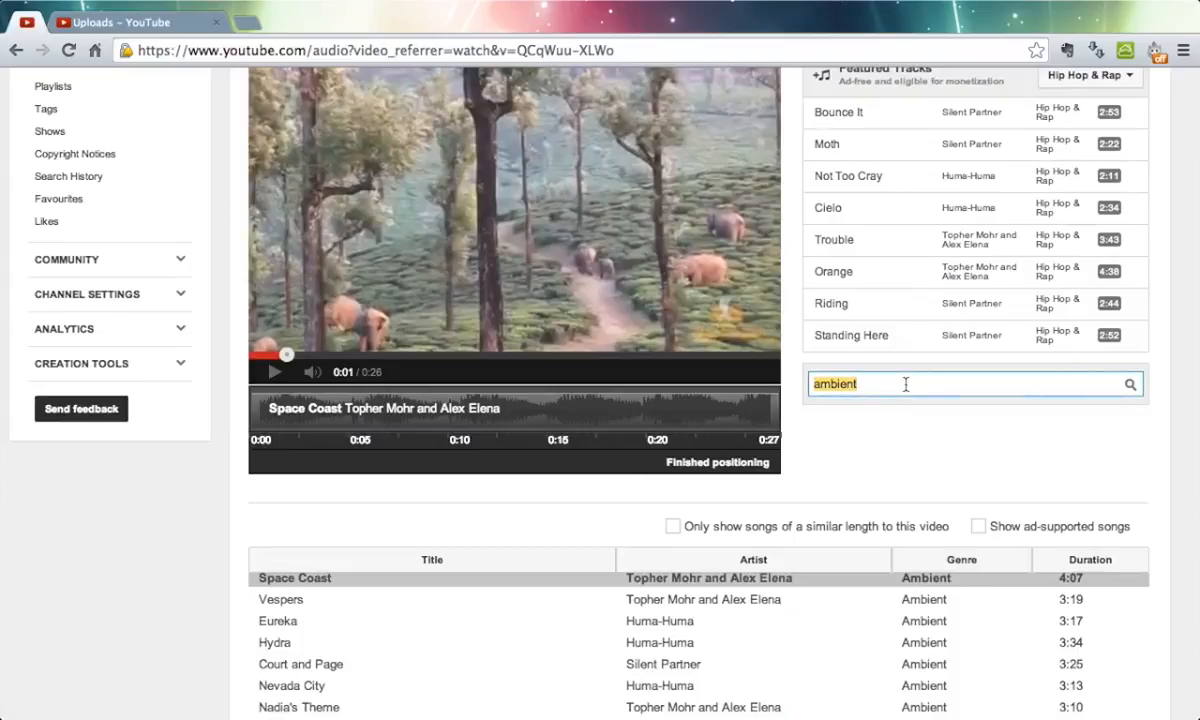
{"action": "type", "text": "s"}
{"action": "key", "text": "BackSpace"}
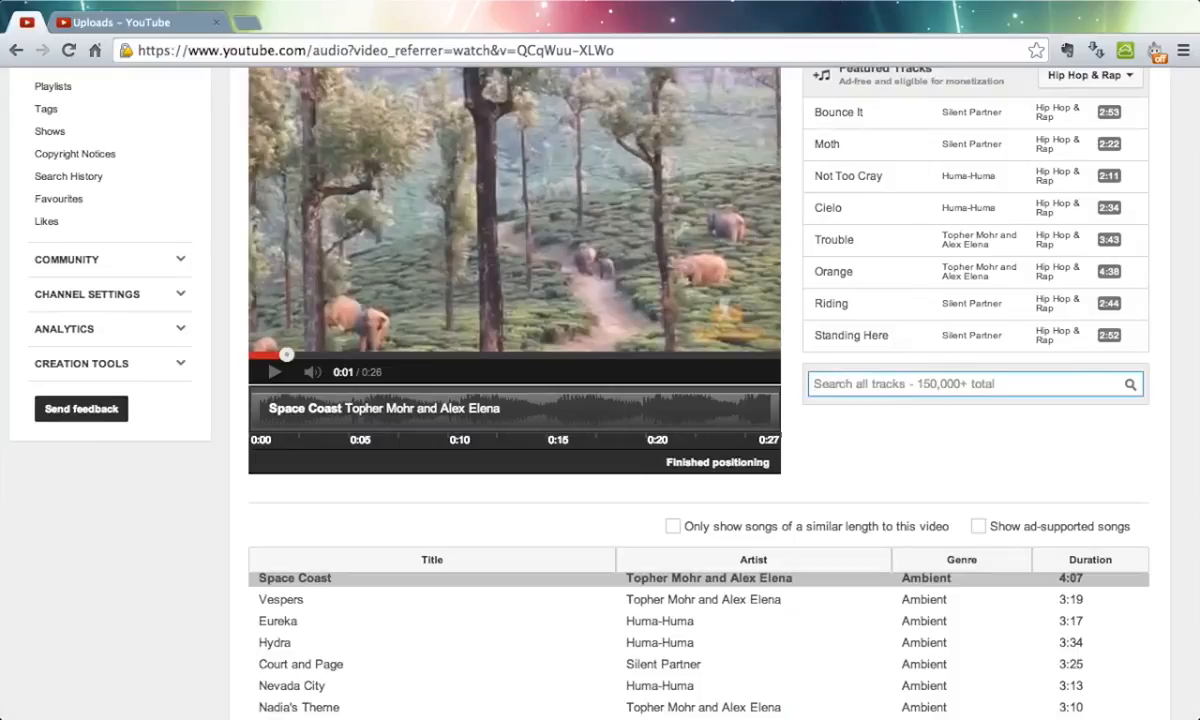
{"action": "type", "text": "punk"}
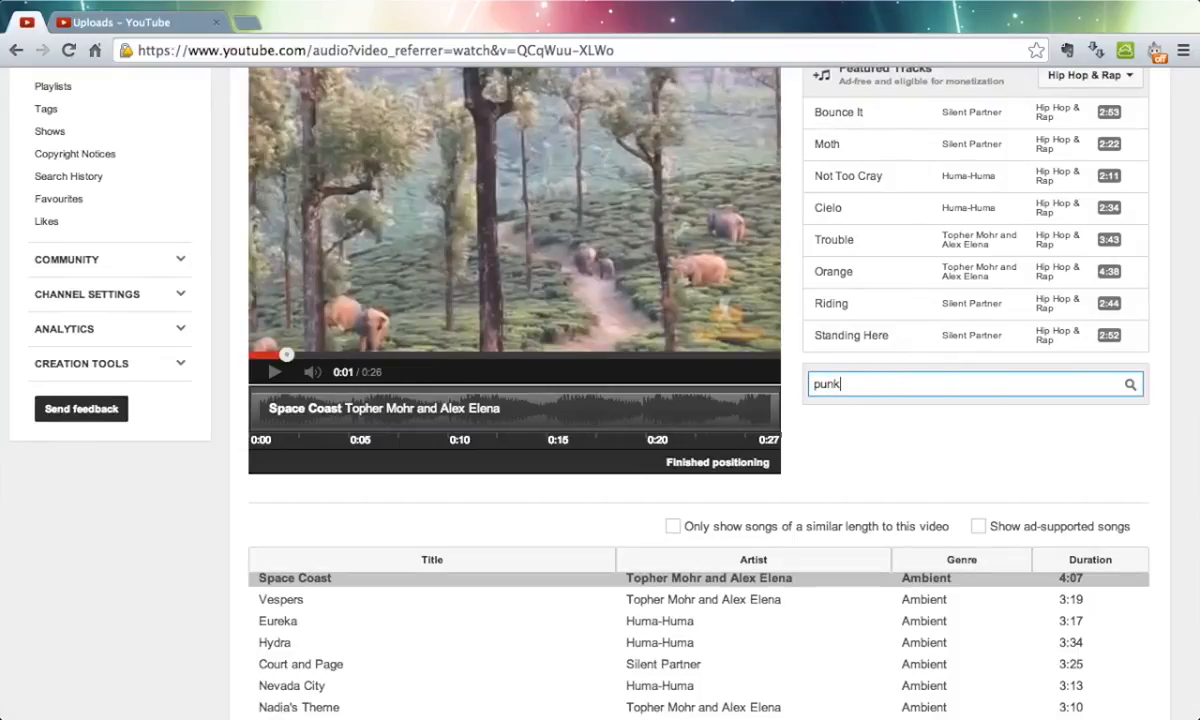
{"action": "key", "text": "Return"}
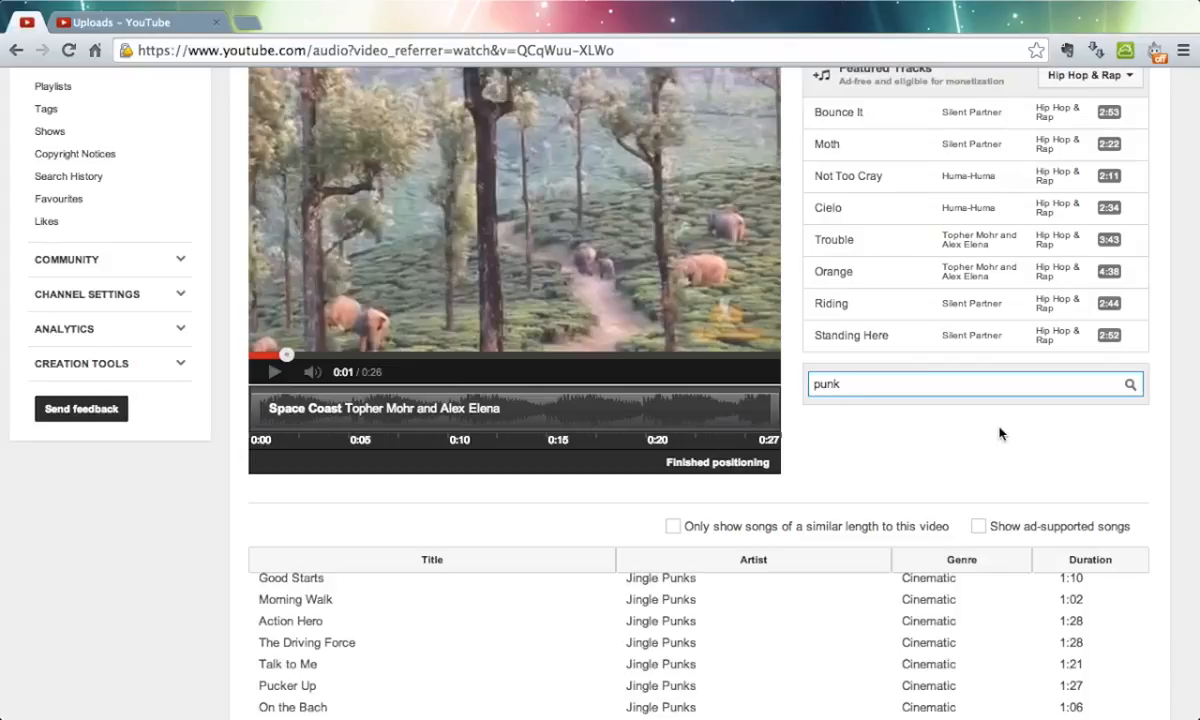
{"action": "scroll", "coordinate": [1000, 433], "scroll_direction": "down", "scroll_amount": 3}
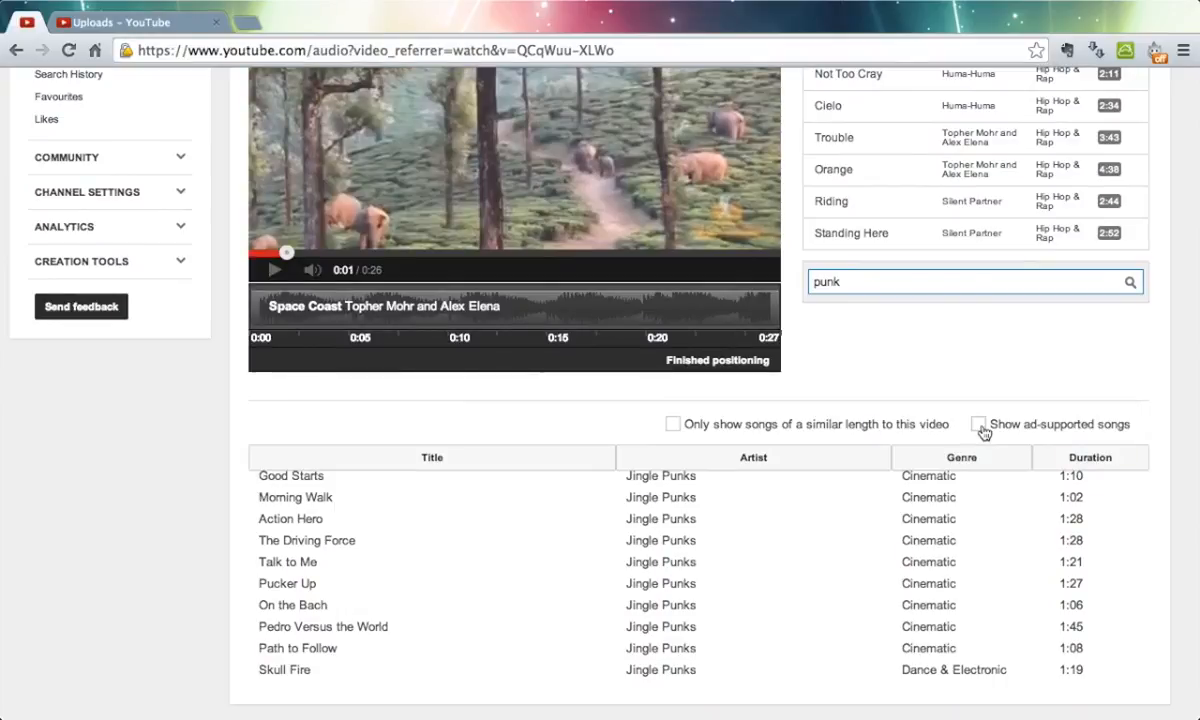
{"action": "scroll", "coordinate": [946, 570], "scroll_direction": "up", "scroll_amount": 3}
{"action": "scroll", "coordinate": [946, 568], "scroll_direction": "down", "scroll_amount": 2}
{"action": "scroll", "coordinate": [949, 570], "scroll_direction": "down", "scroll_amount": 15}
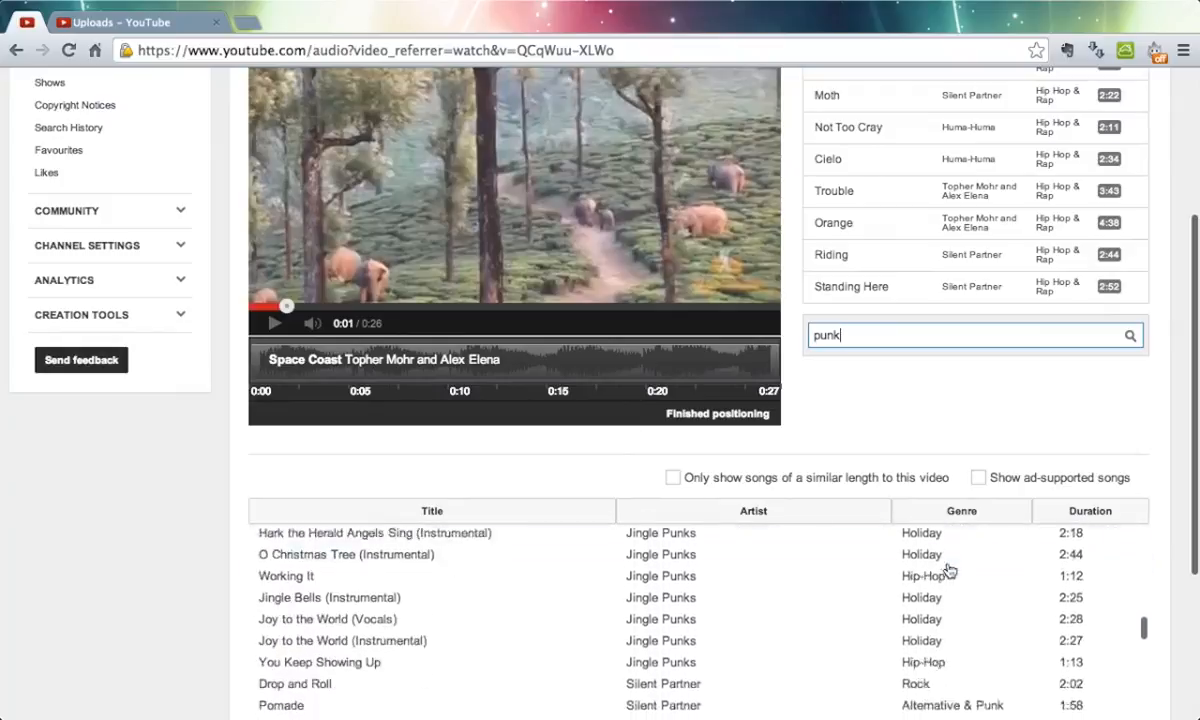
{"action": "scroll", "coordinate": [949, 570], "scroll_direction": "down", "scroll_amount": 5}
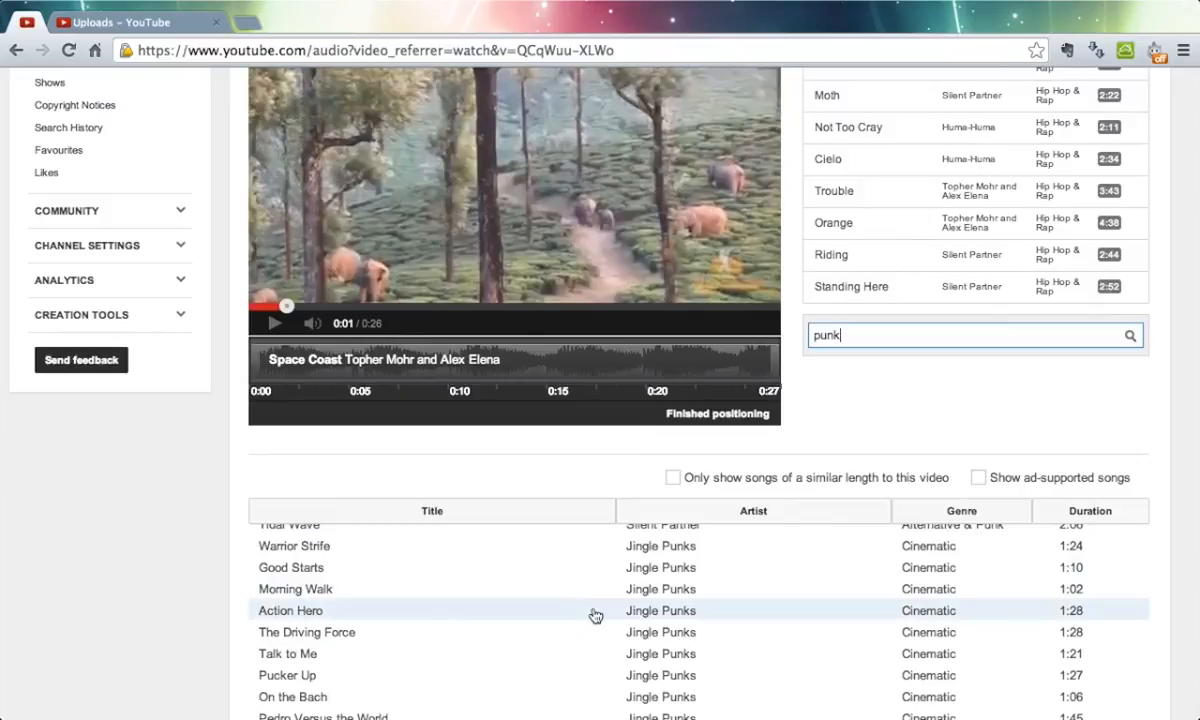
- Finish positioning the Space Coast track, and try the Favour Music mix before returning it to Only Music
{"action": "left_click", "coordinate": [674, 418]}
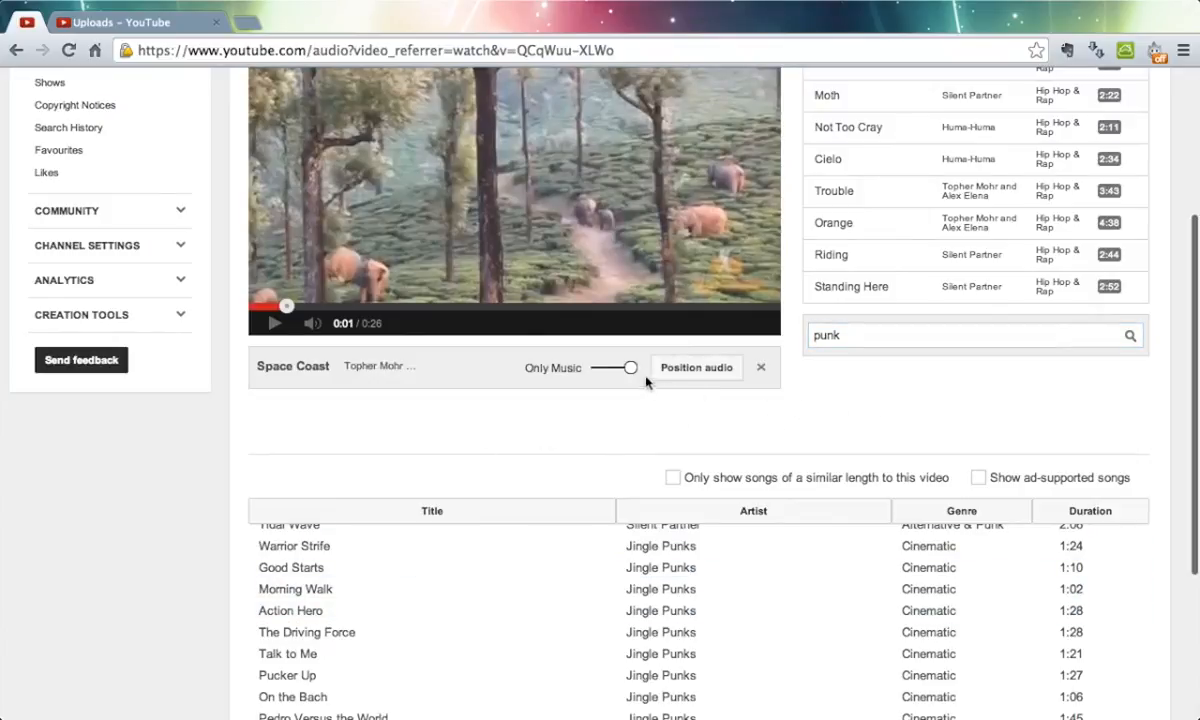
{"action": "left_click_drag", "start_coordinate": [632, 370], "coordinate": [608, 373]}
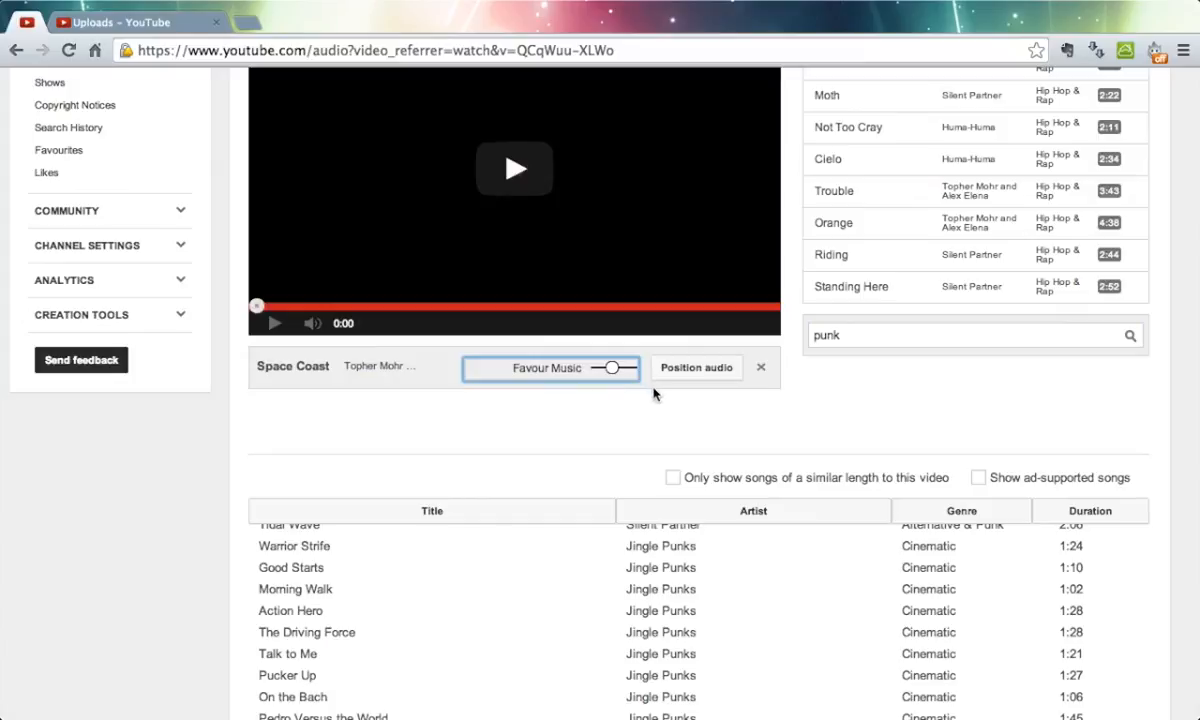
{"action": "scroll", "coordinate": [615, 448], "scroll_direction": "up", "scroll_amount": 1}
{"action": "mouse_move", "coordinate": [614, 378]}
{"action": "left_mouse_down"}
{"action": "mouse_move", "coordinate": [643, 370]}
{"action": "mouse_move", "coordinate": [632, 376]}
{"action": "left_mouse_up"}
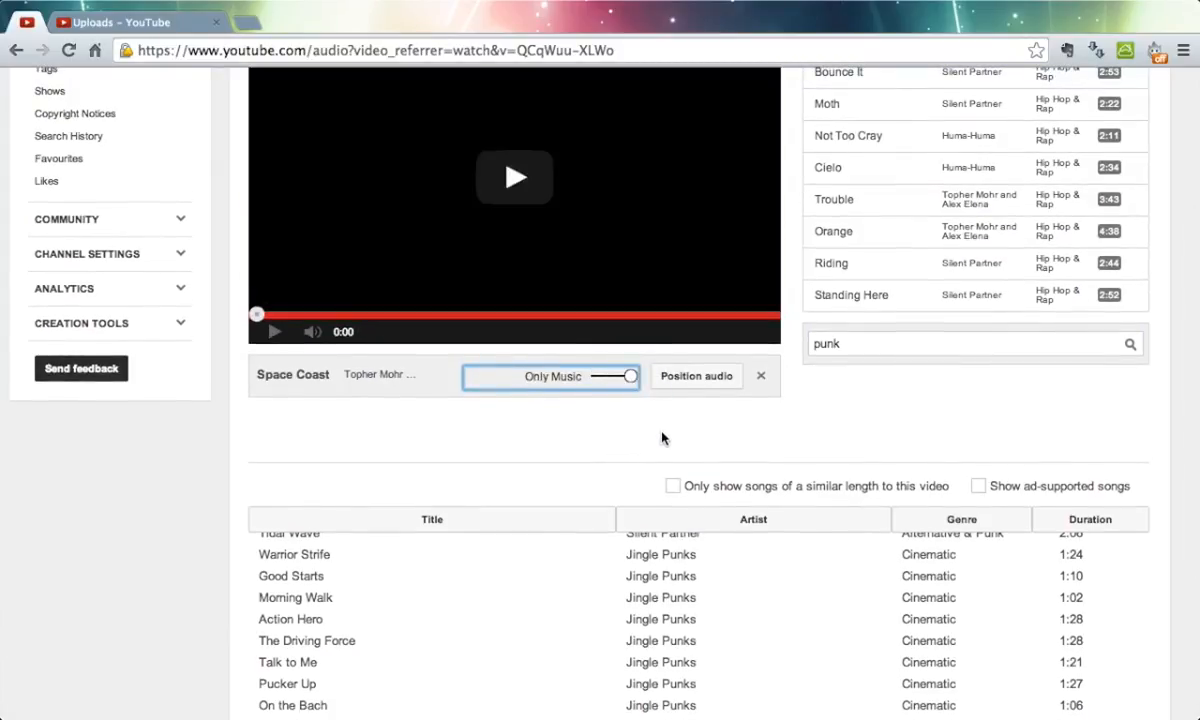
- Pause the preview, save the video's new audio and accept the processing notice
{"action": "scroll", "coordinate": [661, 437], "scroll_direction": "up", "scroll_amount": 5}
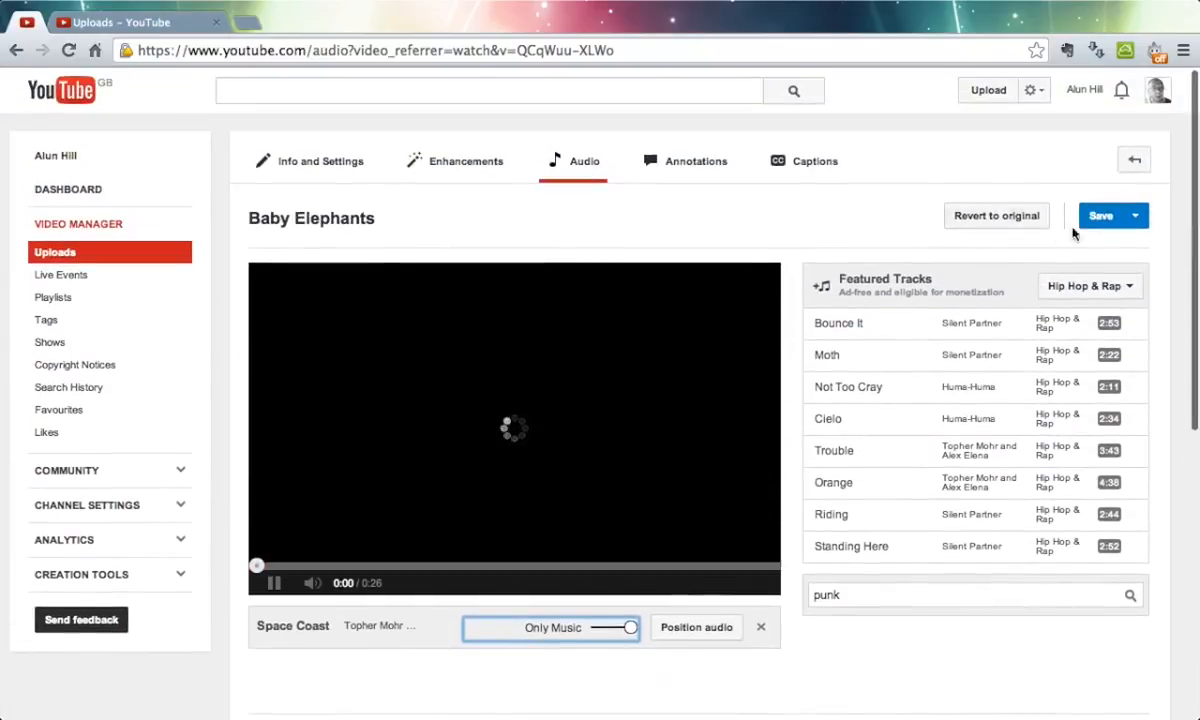
{"action": "left_click", "coordinate": [275, 581]}
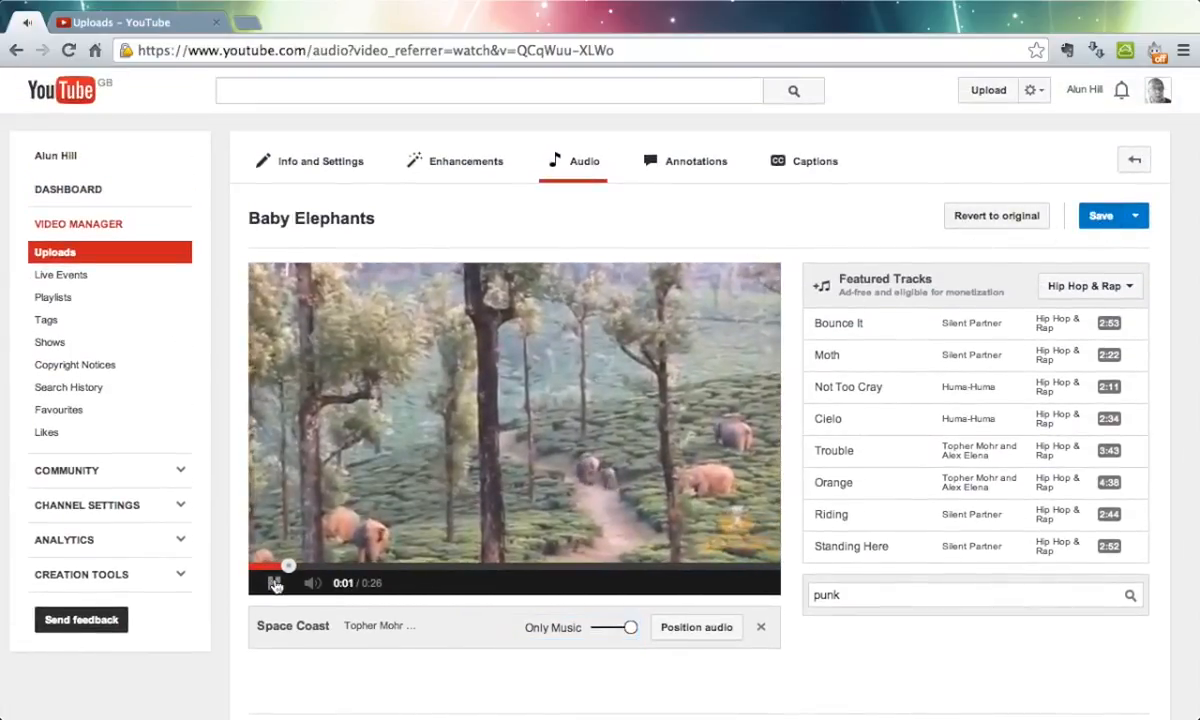
{"action": "left_click", "coordinate": [1102, 217]}
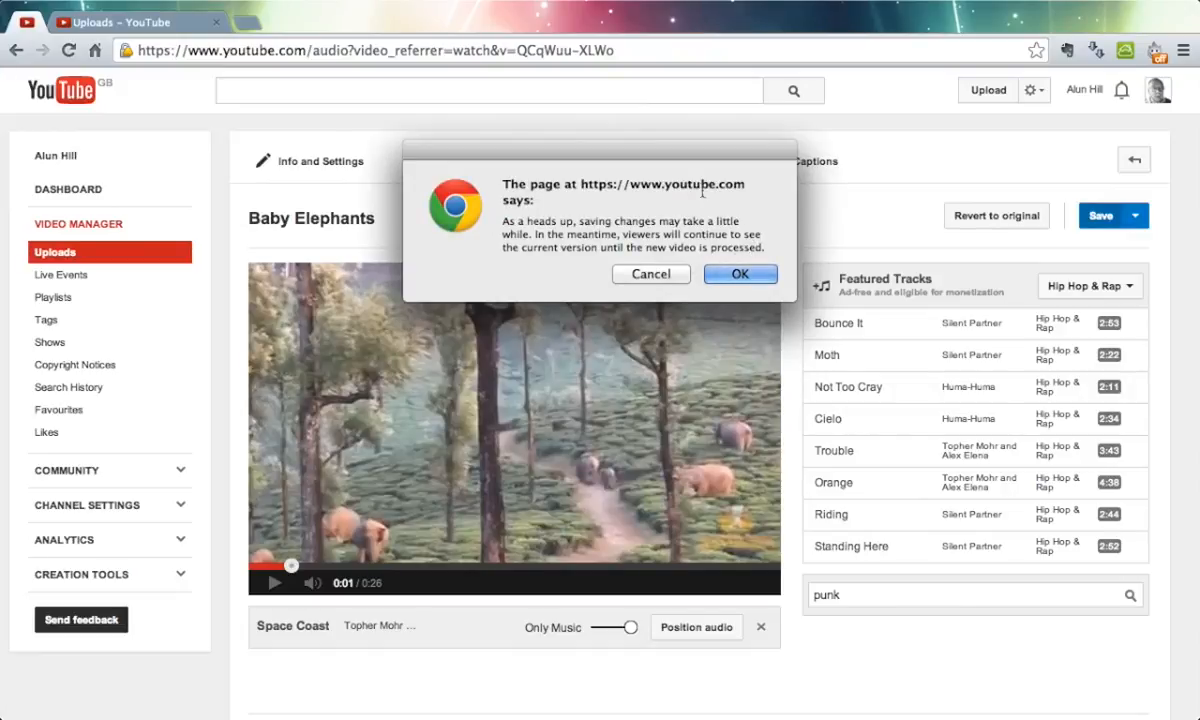
{"action": "left_click", "coordinate": [730, 276]}
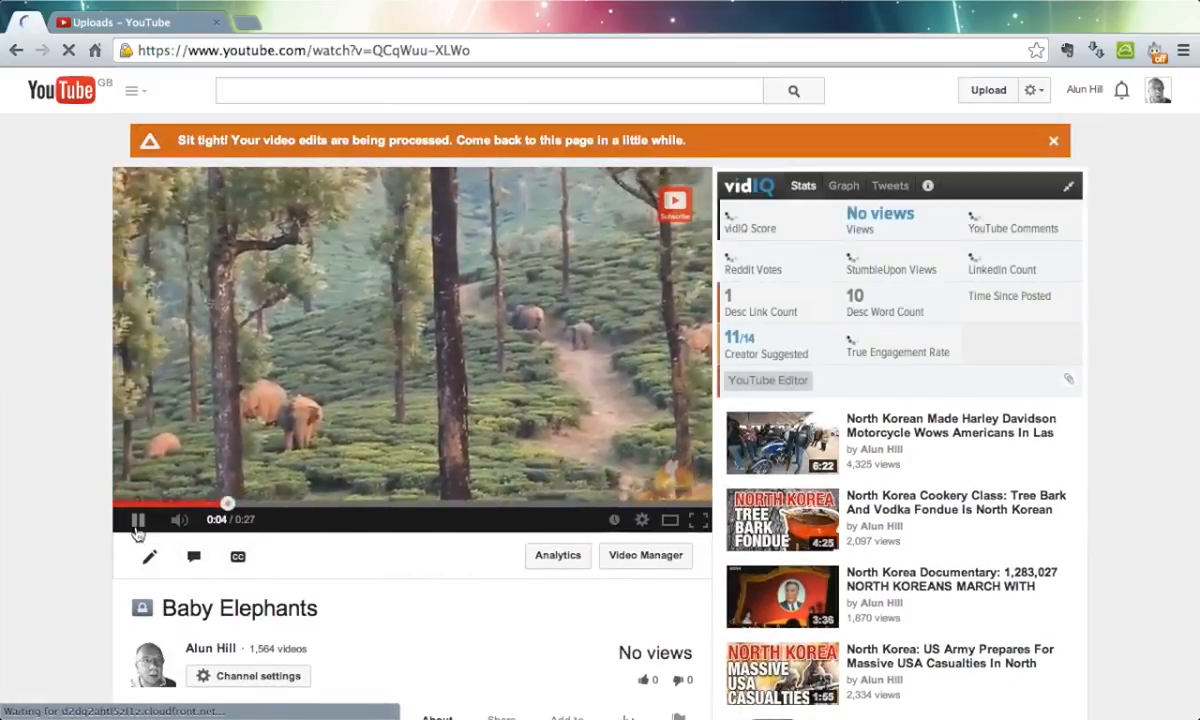
- Pause the Baby Elephants video and open its info and settings to review the title, description, tags, privacy and thumbnail options
{"action": "left_click", "coordinate": [138, 516]}
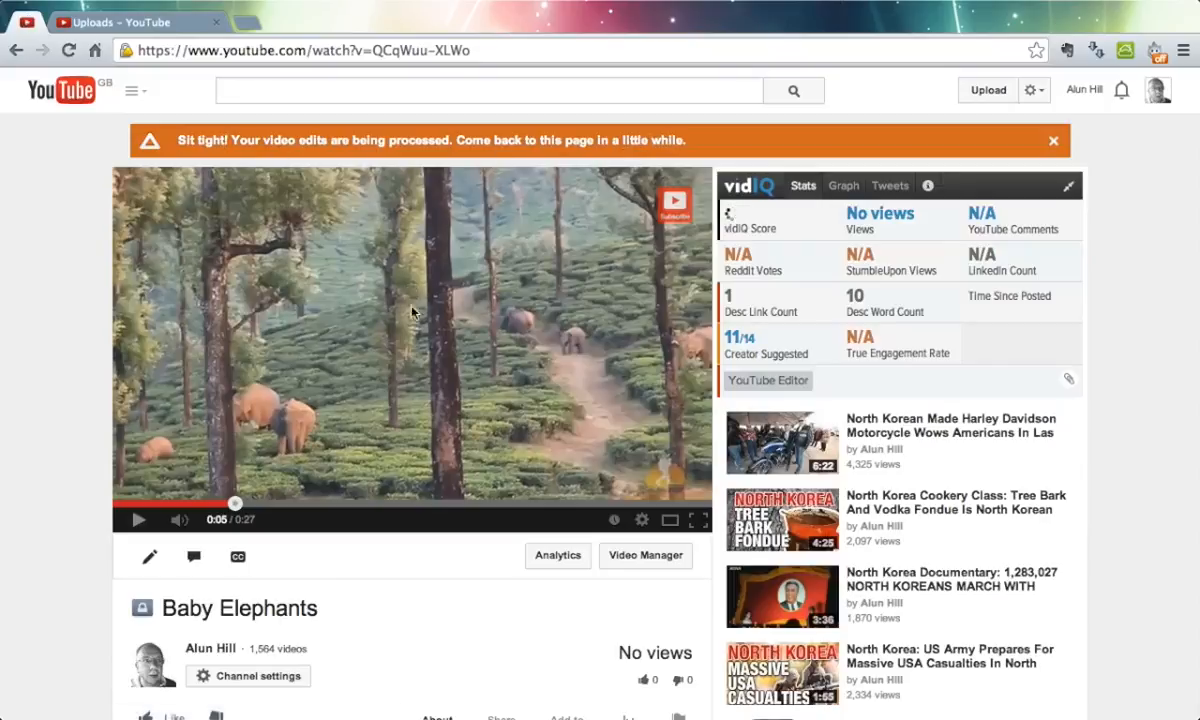
{"action": "scroll", "coordinate": [442, 370], "scroll_direction": "down", "scroll_amount": 2}
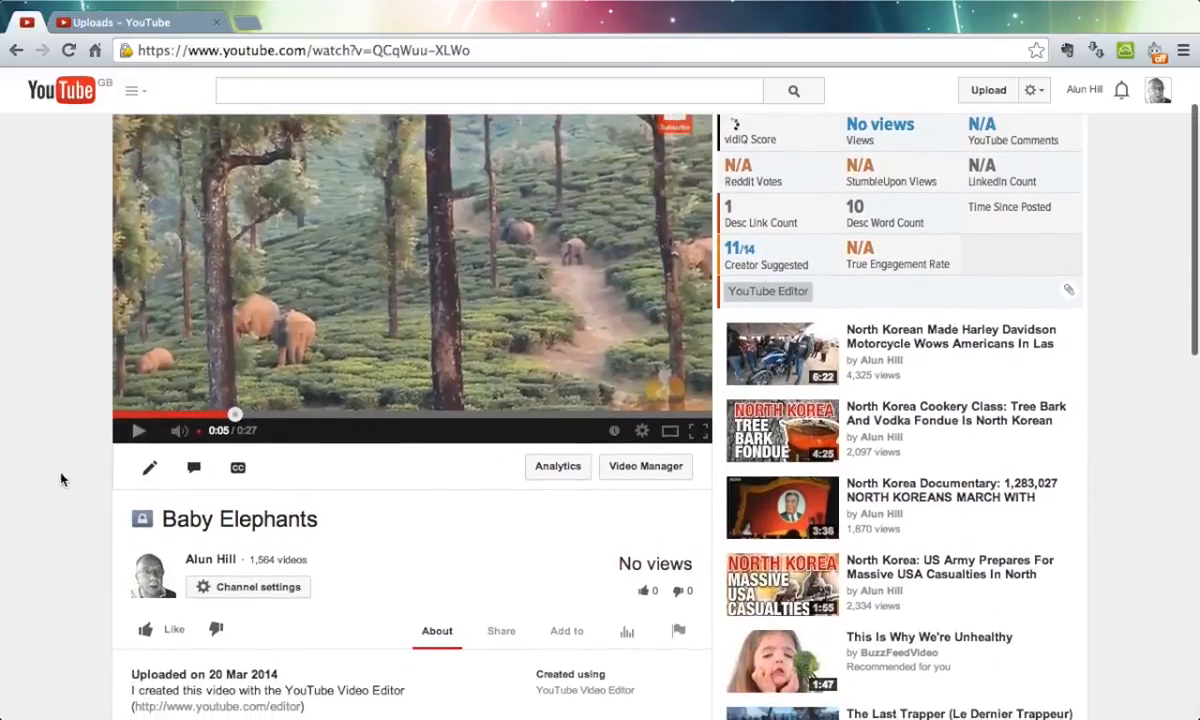
{"action": "left_click", "coordinate": [150, 469]}
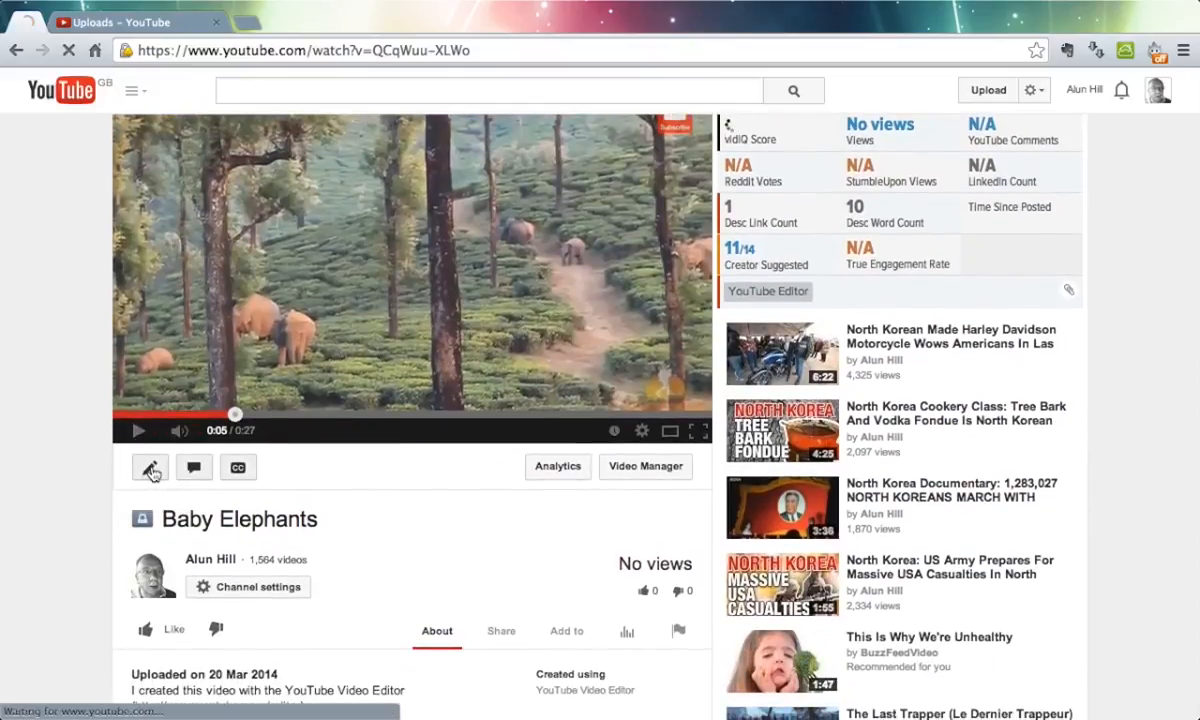
{"action": "scroll", "coordinate": [73, 479], "scroll_direction": "down", "scroll_amount": 1}
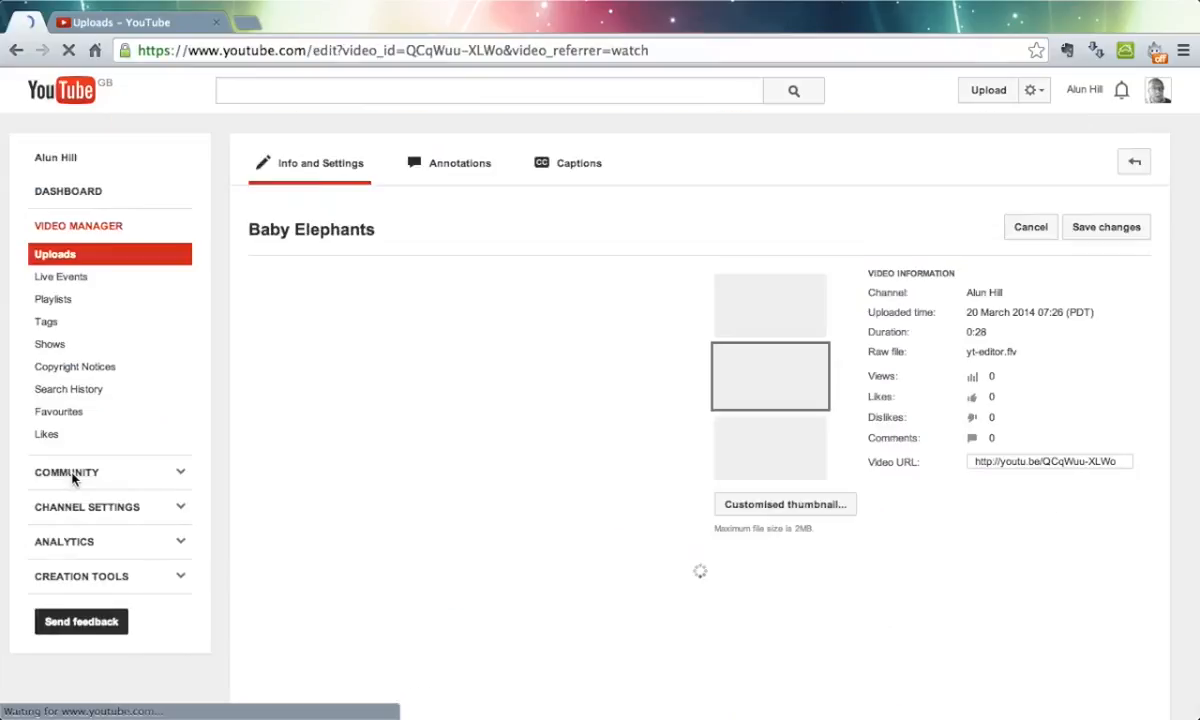
{"action": "scroll", "coordinate": [72, 478], "scroll_direction": "down", "scroll_amount": 1}
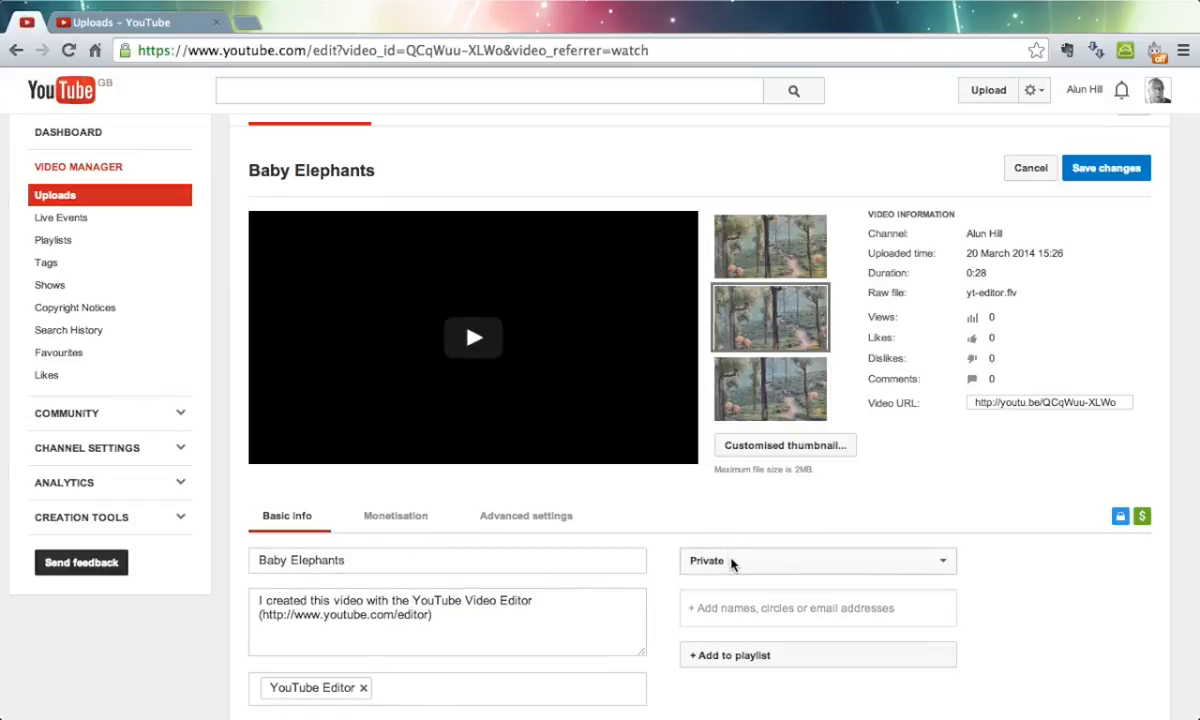
{"action": "scroll", "coordinate": [547, 619], "scroll_direction": "down", "scroll_amount": 2}
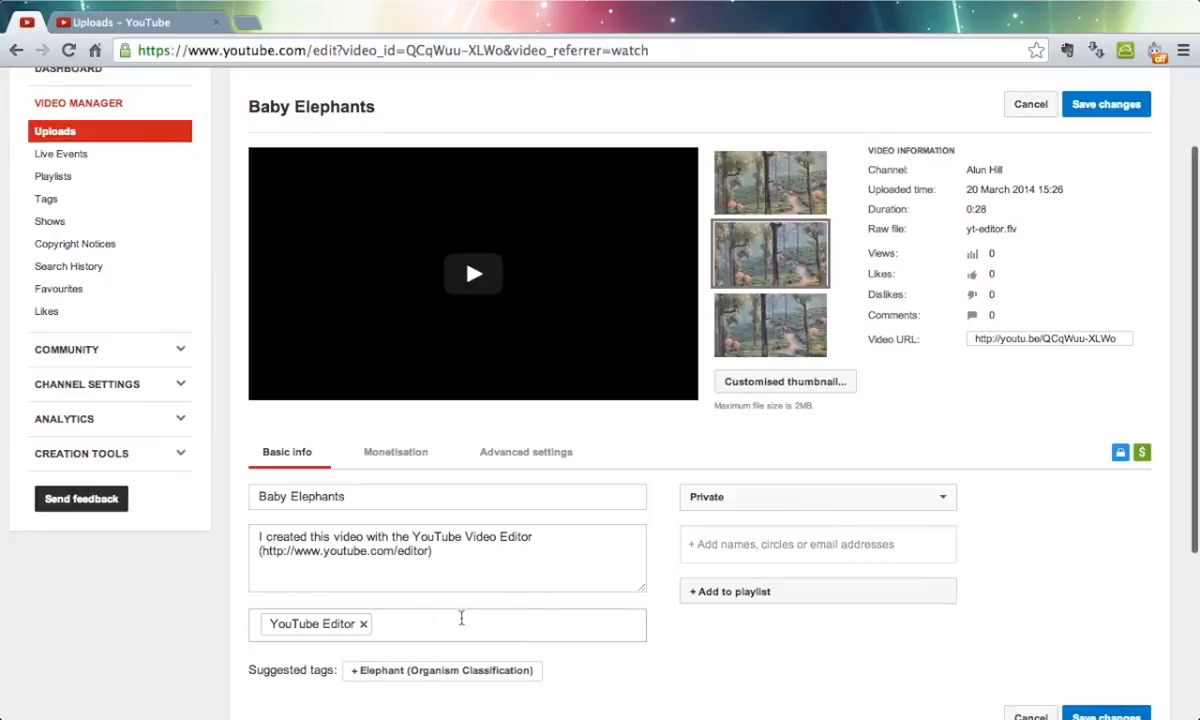
{"action": "scroll", "coordinate": [486, 619], "scroll_direction": "up", "scroll_amount": 3}
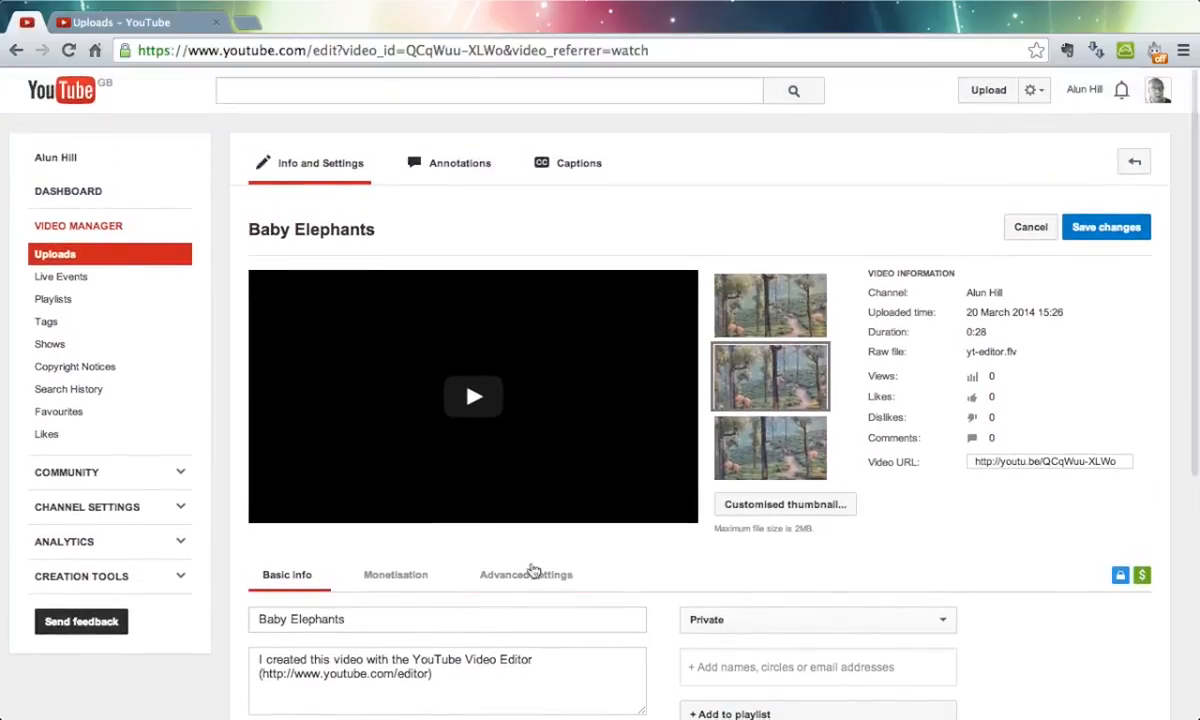